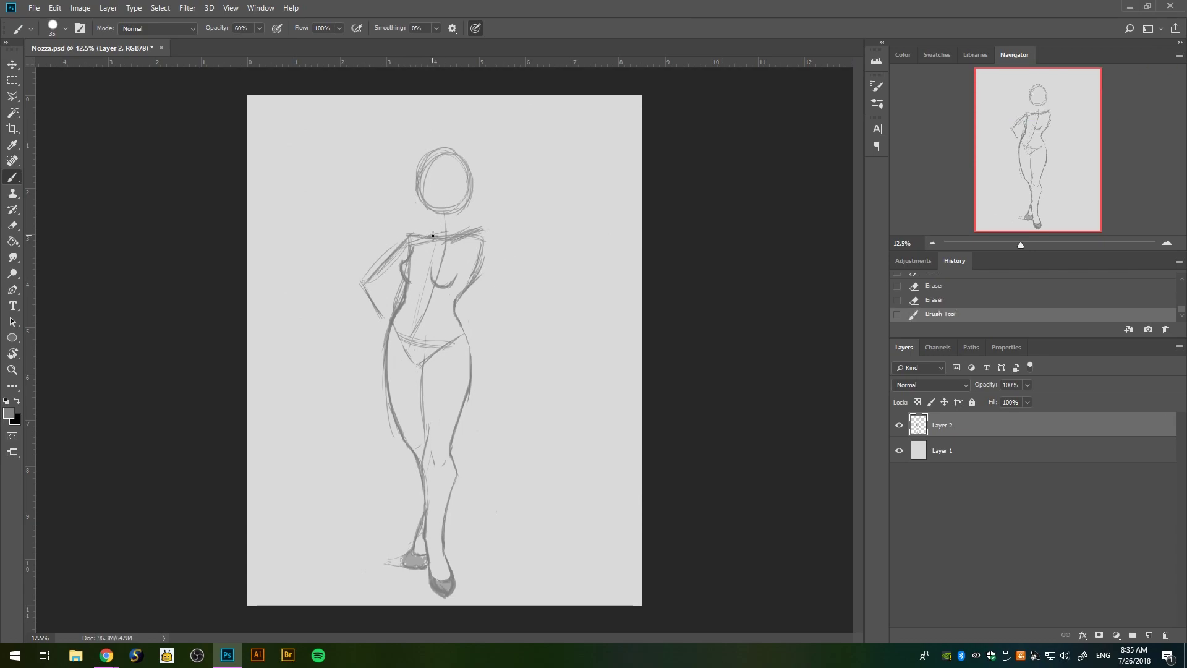
# - Draw the left hand on the hip and darken the forearm and upper-arm outlines
pyautogui.moveTo(368, 277)
pyautogui.mouseDown()
pyautogui.moveTo(362, 297)
pyautogui.moveTo(386, 309)
pyautogui.moveTo(387, 329)
pyautogui.mouseUp()
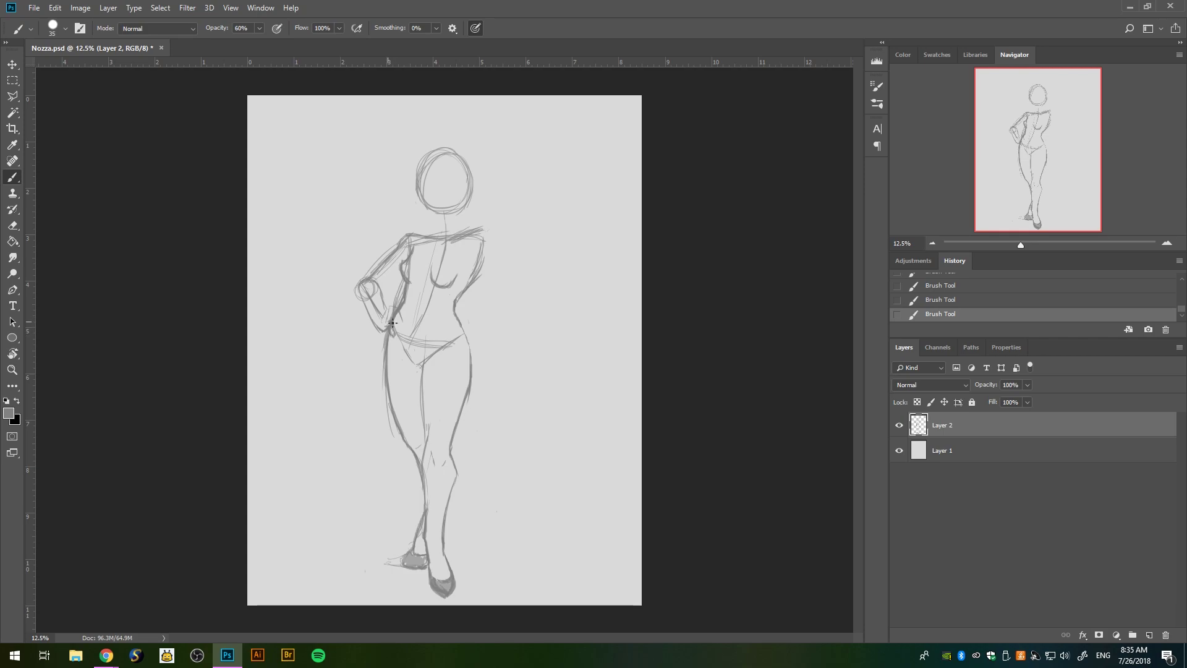
pyautogui.moveTo(358, 284); pyautogui.dragTo(379, 326)
pyautogui.moveTo(362, 281); pyautogui.dragTo(386, 254)
pyautogui.moveTo(365, 280); pyautogui.dragTo(405, 237)
# - Erase stray wrist, forearm and upper-arm lines around the bent left arm
pyautogui.press('e')
pyautogui.moveTo(368, 284)
pyautogui.mouseDown()
pyautogui.moveTo(374, 309)
pyautogui.moveTo(368, 288)
pyautogui.moveTo(411, 230)
pyautogui.moveTo(431, 229)
pyautogui.moveTo(372, 290)
pyautogui.moveTo(390, 275)
pyautogui.mouseUp()
pyautogui.press('b')
pyautogui.press('e')
pyautogui.moveTo(371, 273)
pyautogui.mouseDown()
pyautogui.moveTo(402, 240)
pyautogui.moveTo(352, 304)
pyautogui.moveTo(399, 319)
pyautogui.mouseUp()
pyautogui.press('b')
# - Clean up marks around the hand and refine the fingers resting on the hip
pyautogui.press('e')
pyautogui.moveTo(391, 322); pyautogui.dragTo(390, 315)
pyautogui.press('b')
pyautogui.moveTo(390, 308); pyautogui.dragTo(396, 313)
pyautogui.moveTo(389, 311); pyautogui.dragTo(392, 316)
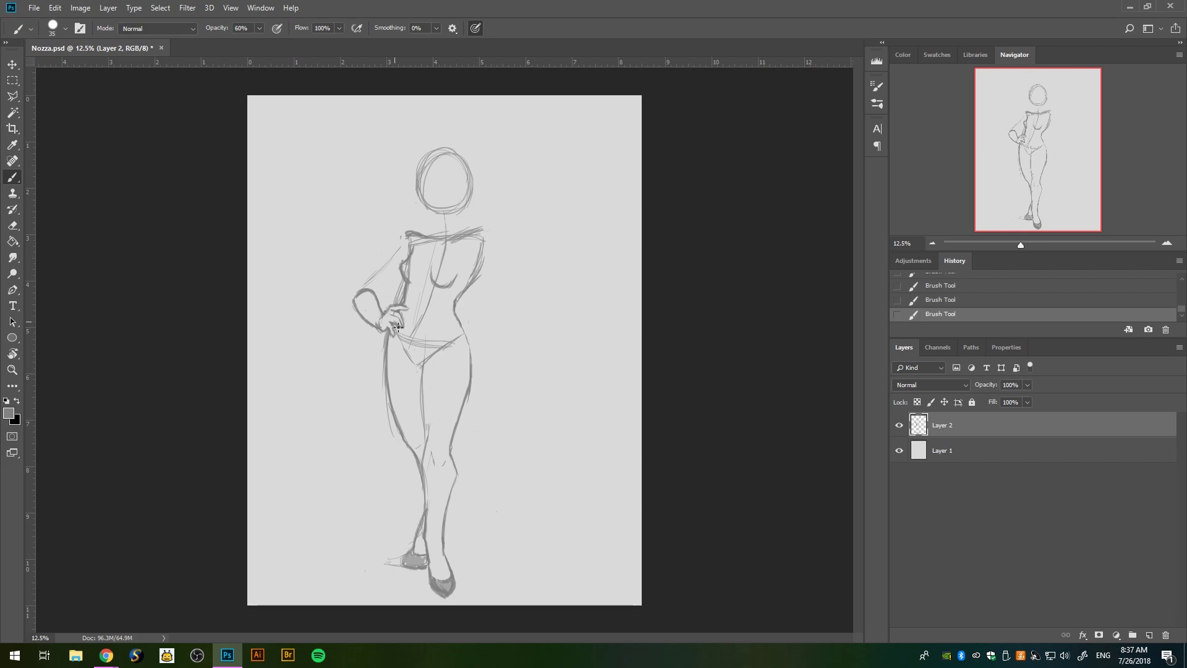
pyautogui.hotkey('ctrl', 'z')
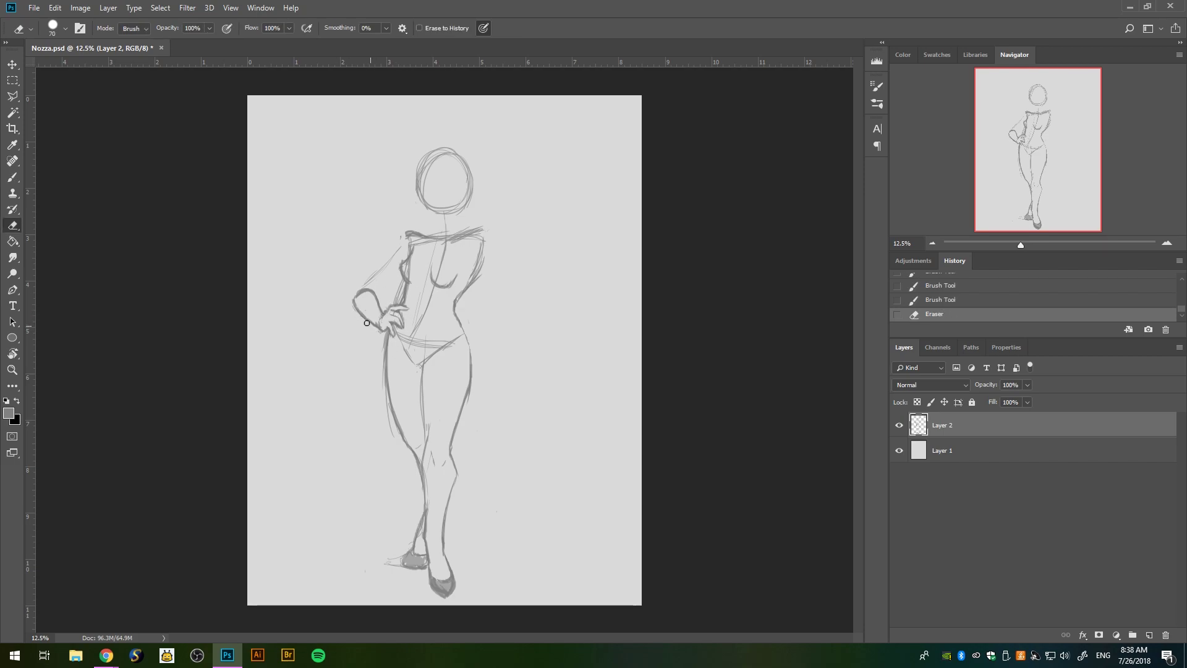
# - Redraw the shoulder line, erasing inner-arm overlaps, and add jaw and neck lines
pyautogui.moveTo(403, 236); pyautogui.dragTo(376, 267)
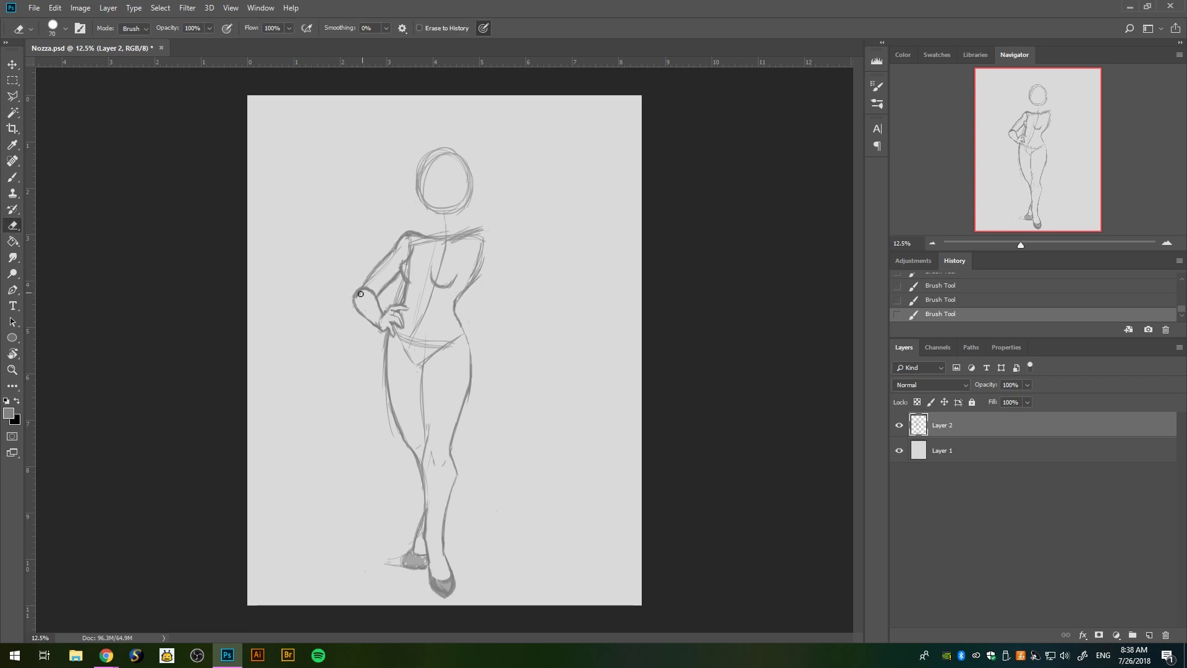
pyautogui.press('e')
pyautogui.moveTo(389, 282); pyautogui.dragTo(362, 290)
pyautogui.moveTo(405, 244)
pyautogui.mouseDown()
pyautogui.moveTo(371, 272)
pyautogui.moveTo(426, 233)
pyautogui.mouseUp()
pyautogui.press('b')
pyautogui.moveTo(424, 235); pyautogui.dragTo(474, 204)
pyautogui.moveTo(475, 162); pyautogui.dragTo(465, 207)
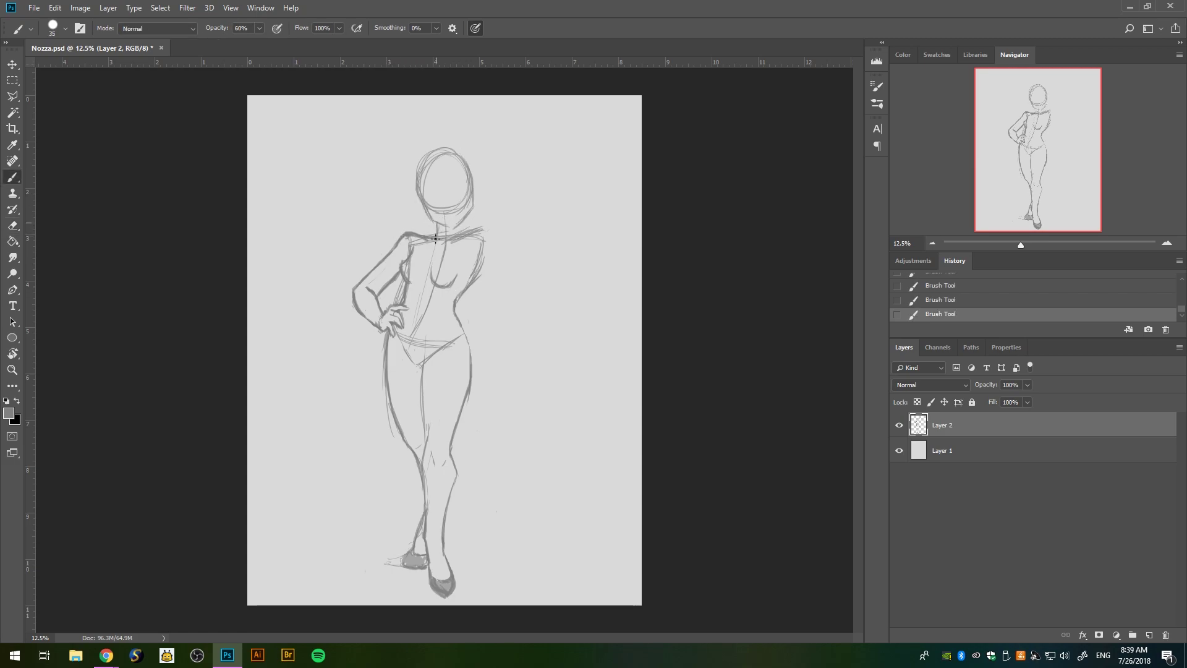
# - Erase leftover inner-arm and shoulder lines
pyautogui.press('e')
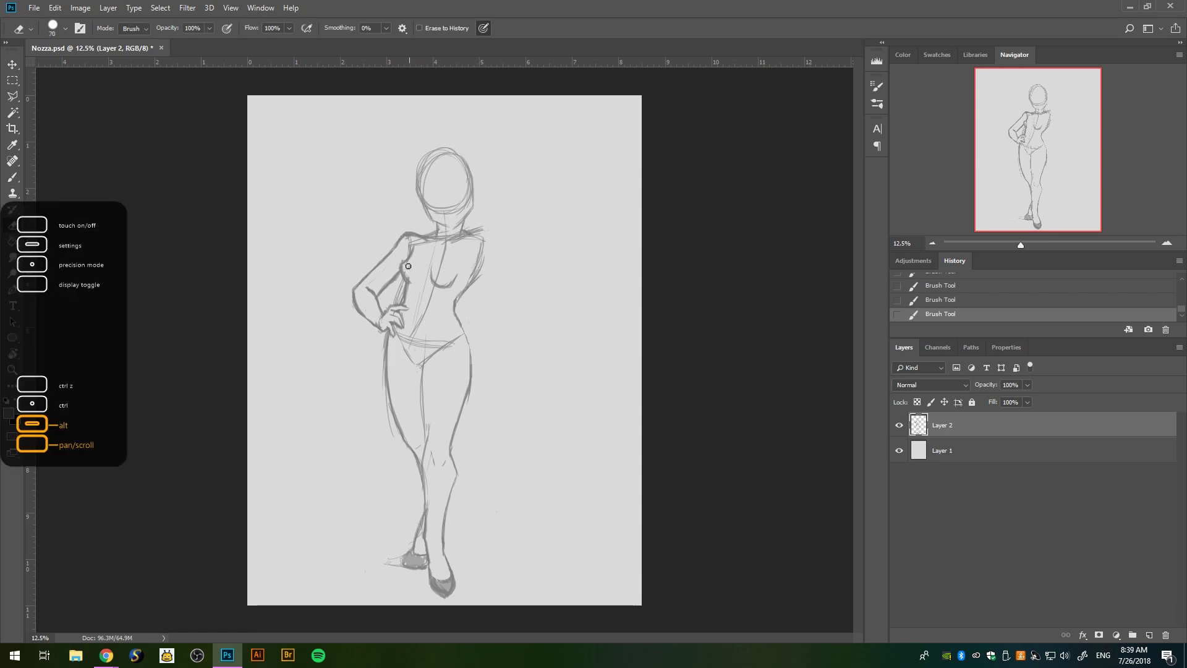
pyautogui.moveTo(408, 262); pyautogui.dragTo(401, 284)
pyautogui.moveTo(403, 279); pyautogui.dragTo(396, 303)
pyautogui.moveTo(408, 255)
pyautogui.mouseDown()
pyautogui.moveTo(408, 236)
pyautogui.moveTo(425, 246)
pyautogui.moveTo(407, 283)
pyautogui.mouseUp()
pyautogui.press('b')
# - Erase the torso centre line and sketch the breasts on the chest
pyautogui.press('e')
pyautogui.moveTo(436, 233)
pyautogui.mouseDown()
pyautogui.moveTo(423, 246)
pyautogui.moveTo(436, 282)
pyautogui.moveTo(409, 344)
pyautogui.mouseUp()
pyautogui.press('b')
pyautogui.moveTo(438, 292)
pyautogui.mouseDown()
pyautogui.moveTo(457, 276)
pyautogui.moveTo(530, 267)
pyautogui.mouseUp()
# - Draw the raised right arm from the shoulder and clean up its lines
pyautogui.moveTo(530, 263)
pyautogui.mouseDown()
pyautogui.moveTo(499, 221)
pyautogui.moveTo(525, 275)
pyautogui.moveTo(536, 272)
pyautogui.mouseUp()
pyautogui.moveTo(482, 230)
pyautogui.mouseDown()
pyautogui.moveTo(510, 293)
pyautogui.moveTo(533, 296)
pyautogui.moveTo(517, 229)
pyautogui.mouseUp()
pyautogui.press('e')
pyautogui.moveTo(513, 226); pyautogui.dragTo(533, 292)
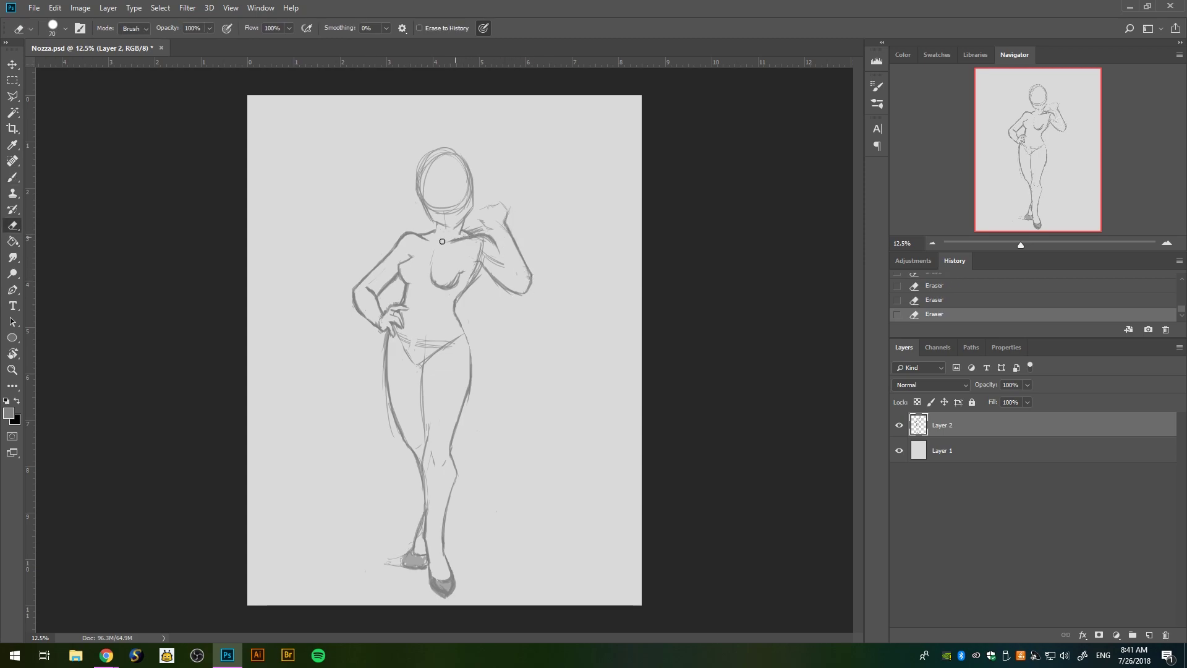
pyautogui.moveTo(443, 241)
pyautogui.mouseDown()
pyautogui.moveTo(488, 259)
pyautogui.moveTo(459, 302)
pyautogui.mouseUp()
pyautogui.press('b')
# - Redraw the torso contour, erasing overlapping lines and the raised hand's fingers
pyautogui.moveTo(465, 309)
pyautogui.mouseDown()
pyautogui.moveTo(472, 376)
pyautogui.moveTo(479, 343)
pyautogui.moveTo(468, 373)
pyautogui.mouseUp()
pyautogui.press('e')
pyautogui.moveTo(473, 275); pyautogui.dragTo(454, 304)
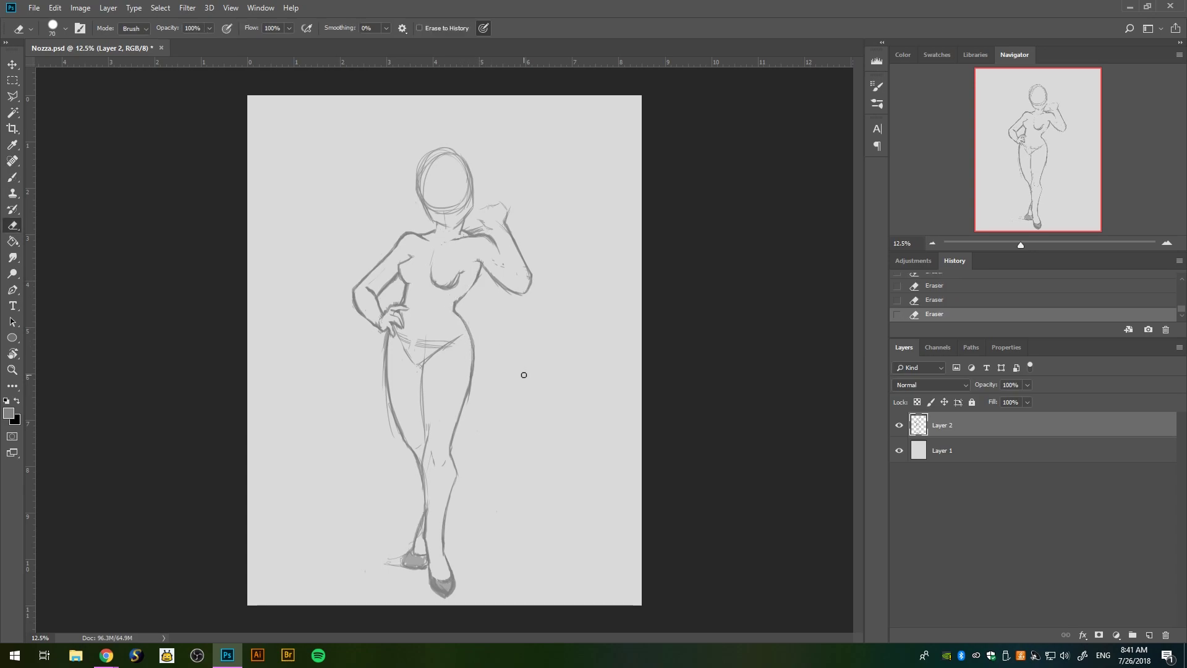
pyautogui.moveTo(508, 206)
pyautogui.mouseDown()
pyautogui.moveTo(484, 229)
pyautogui.moveTo(526, 298)
pyautogui.moveTo(506, 215)
pyautogui.moveTo(523, 295)
pyautogui.mouseUp()
pyautogui.press('b')
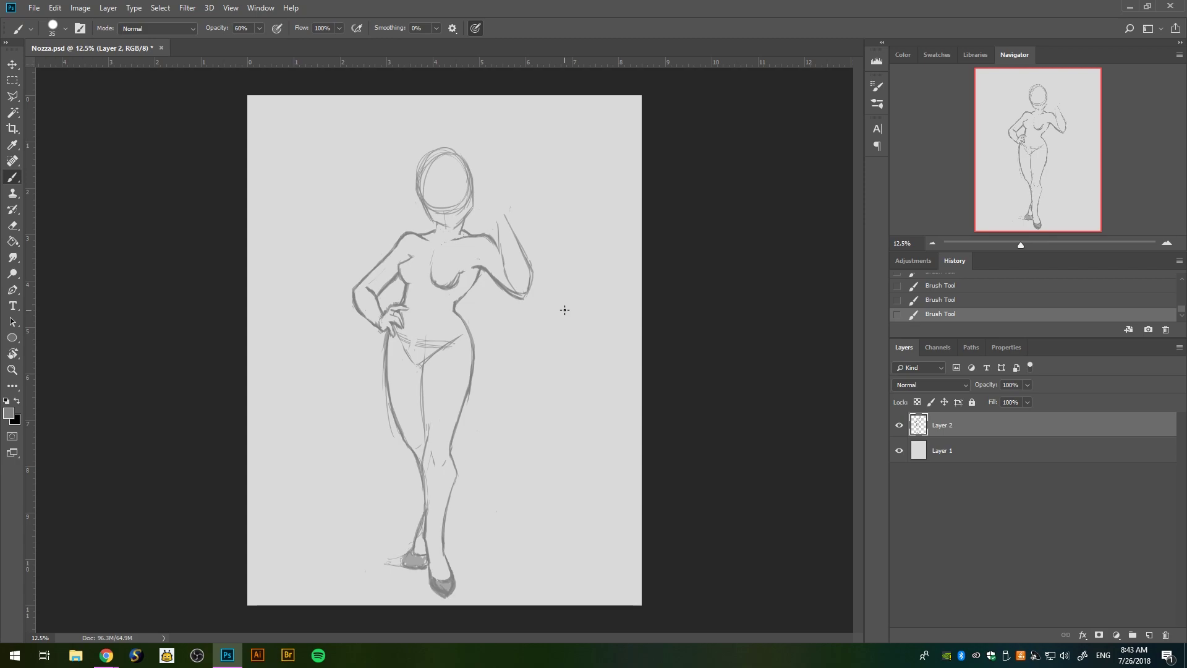
# - Add a face centre line and eye-line guides, then zoom in
pyautogui.moveTo(443, 173)
pyautogui.mouseDown()
pyautogui.moveTo(453, 230)
pyautogui.moveTo(467, 186)
pyautogui.mouseUp()
pyautogui.moveTo(425, 191); pyautogui.dragTo(478, 194)
pyautogui.hotkey('ctrl', '+')
# - Zoom in on the torso, draw a new crotch and thigh line, erase the old underwear lines
pyautogui.press('e')
pyautogui.click(468, 288)
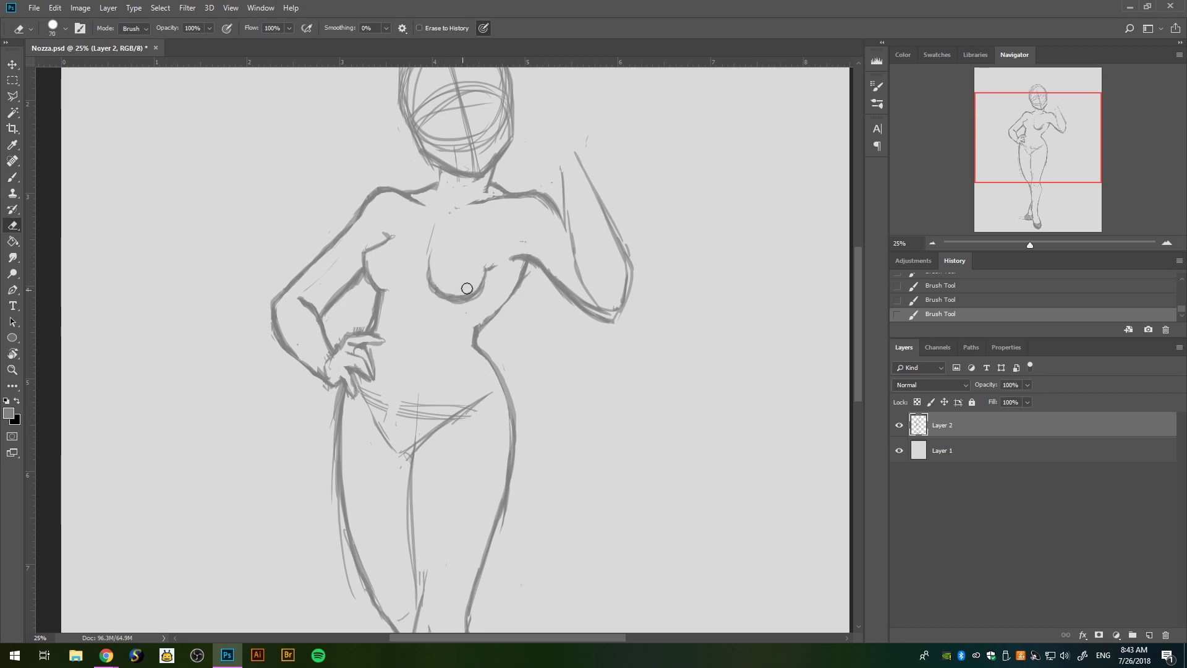
pyautogui.press('b')
pyautogui.moveTo(399, 306)
pyautogui.mouseDown()
pyautogui.moveTo(442, 370)
pyautogui.moveTo(446, 442)
pyautogui.mouseUp()
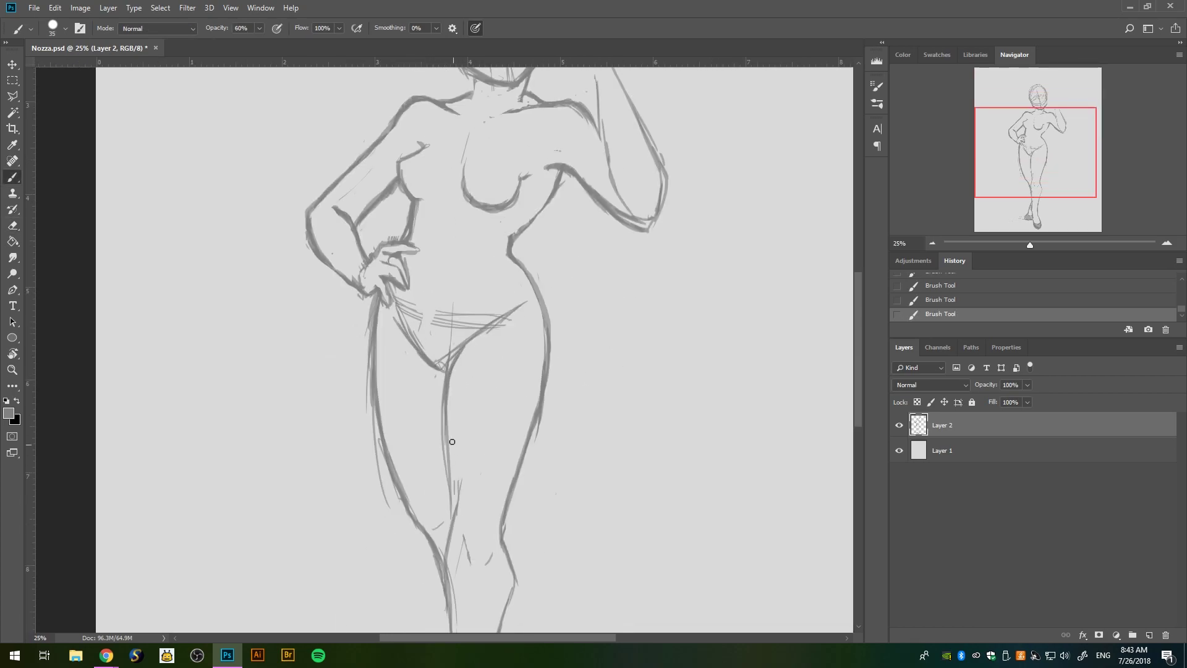
pyautogui.press('e')
pyautogui.moveTo(483, 312)
pyautogui.mouseDown()
pyautogui.moveTo(436, 365)
pyautogui.moveTo(402, 306)
pyautogui.mouseUp()
pyautogui.press('b')
# - Draw a curved waist contour, a top across the chest, and the armpit lines
pyautogui.moveTo(447, 232)
pyautogui.mouseDown()
pyautogui.moveTo(440, 328)
pyautogui.moveTo(548, 307)
pyautogui.moveTo(380, 316)
pyautogui.moveTo(481, 327)
pyautogui.mouseUp()
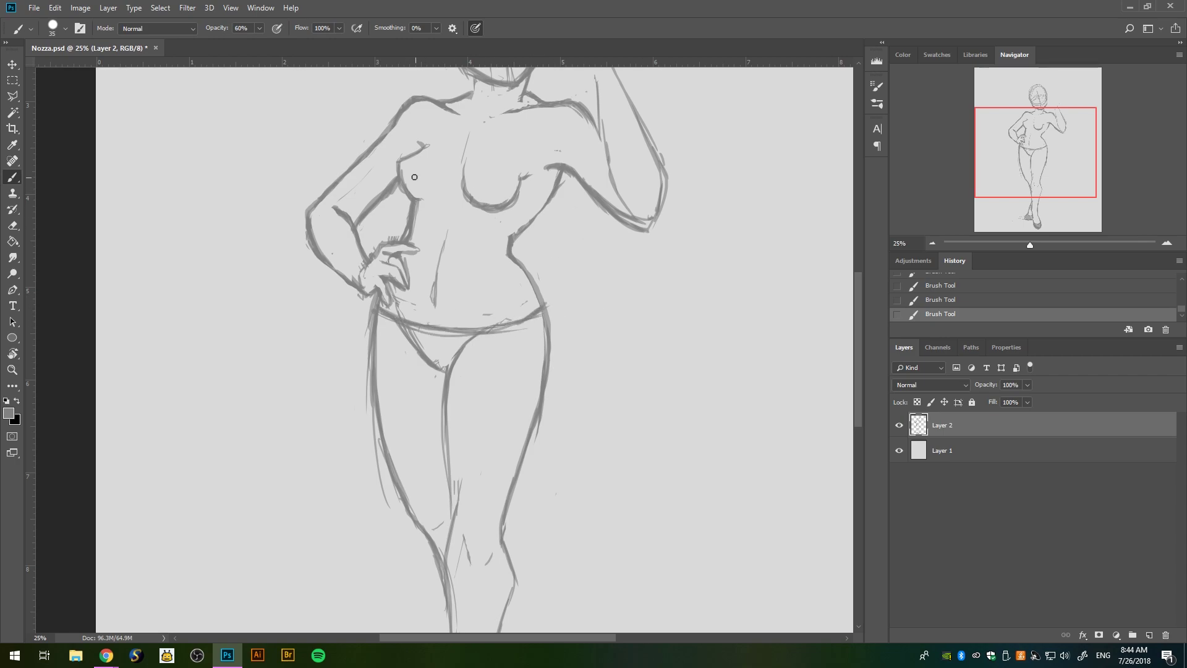
pyautogui.moveTo(408, 176)
pyautogui.mouseDown()
pyautogui.moveTo(542, 224)
pyautogui.moveTo(392, 180)
pyautogui.moveTo(402, 199)
pyautogui.moveTo(400, 153)
pyautogui.moveTo(397, 201)
pyautogui.mouseUp()
pyautogui.press('e')
pyautogui.press('b')
pyautogui.moveTo(539, 210)
pyautogui.mouseDown()
pyautogui.moveTo(541, 172)
pyautogui.moveTo(556, 220)
pyautogui.moveTo(522, 180)
pyautogui.moveTo(462, 187)
pyautogui.moveTo(457, 175)
pyautogui.mouseUp()
# - Add a diagonal chest stroke and armpit line, and erase strokes near the shoulder
pyautogui.press('e')
pyautogui.press('b')
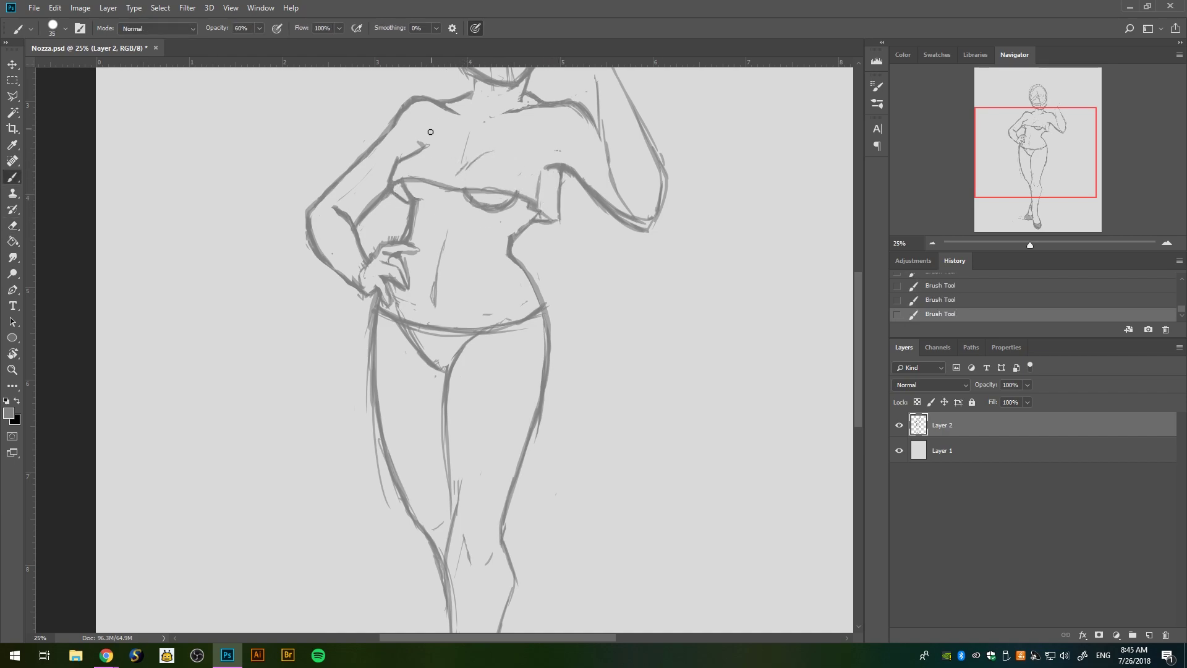
pyautogui.moveTo(431, 104)
pyautogui.mouseDown()
pyautogui.moveTo(428, 145)
pyautogui.moveTo(500, 139)
pyautogui.moveTo(538, 110)
pyautogui.moveTo(537, 165)
pyautogui.moveTo(578, 185)
pyautogui.moveTo(538, 202)
pyautogui.mouseUp()
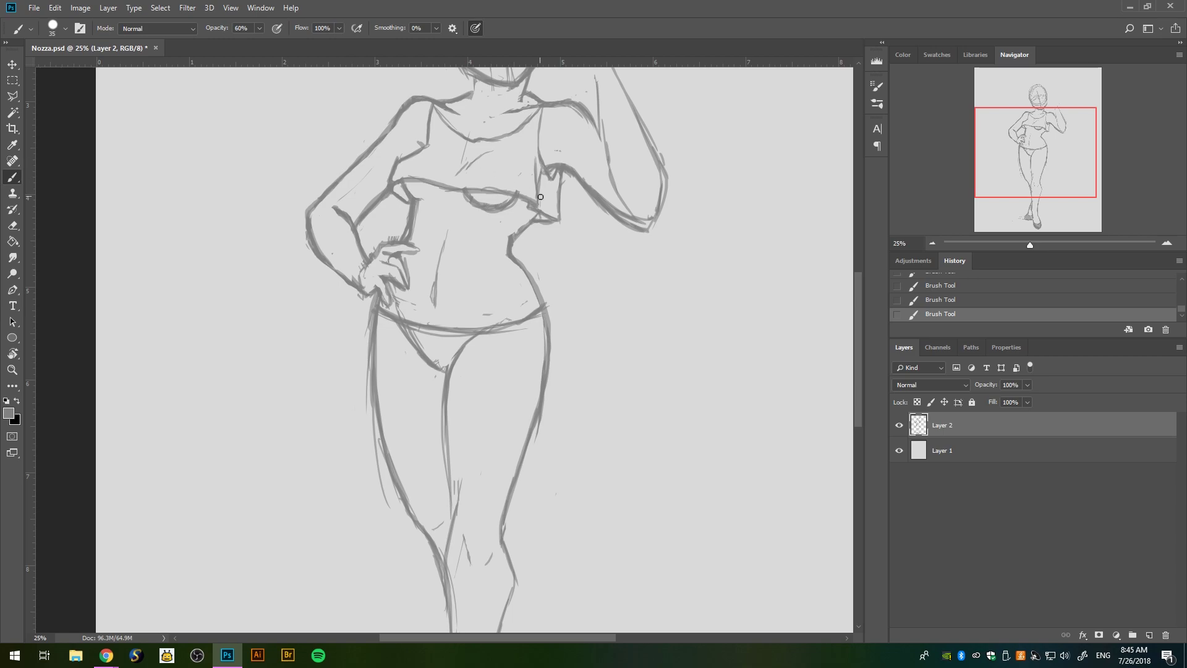
pyautogui.moveTo(427, 124); pyautogui.dragTo(405, 167)
# - Undo the shoulder erasing and trim the right end of the chest stroke
pyautogui.press('e')
pyautogui.hotkey('ctrl', 'alt', 'z')
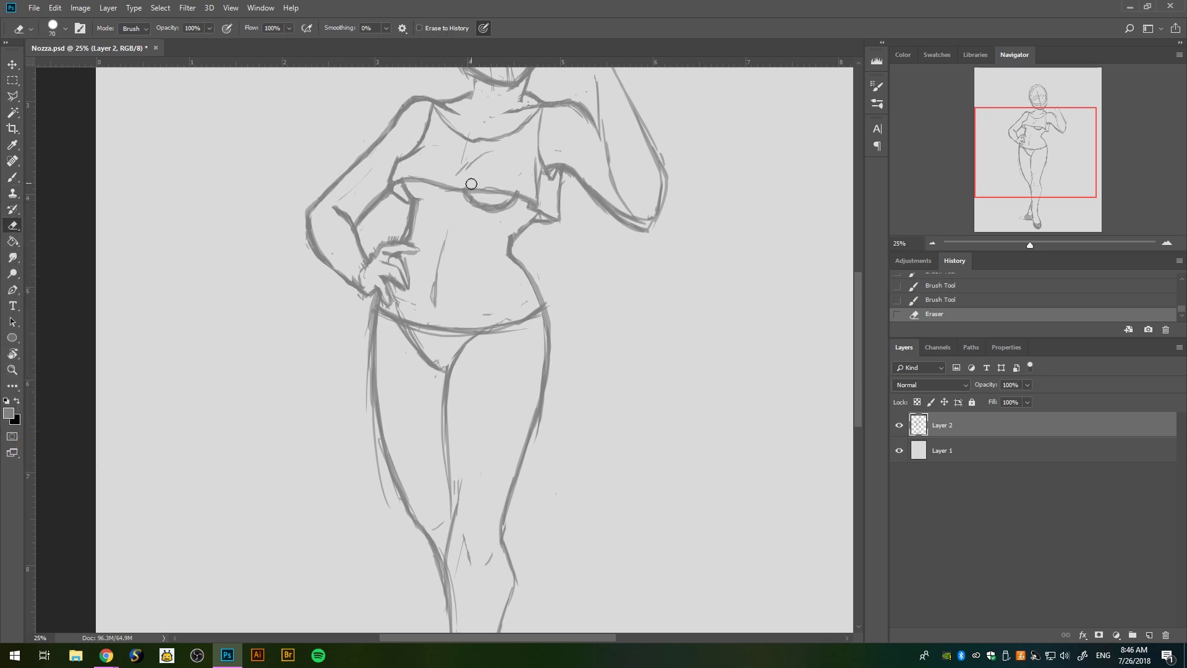
pyautogui.hotkey('ctrl', 'alt', 'z')
pyautogui.hotkey('ctrl', 'alt', 'z')
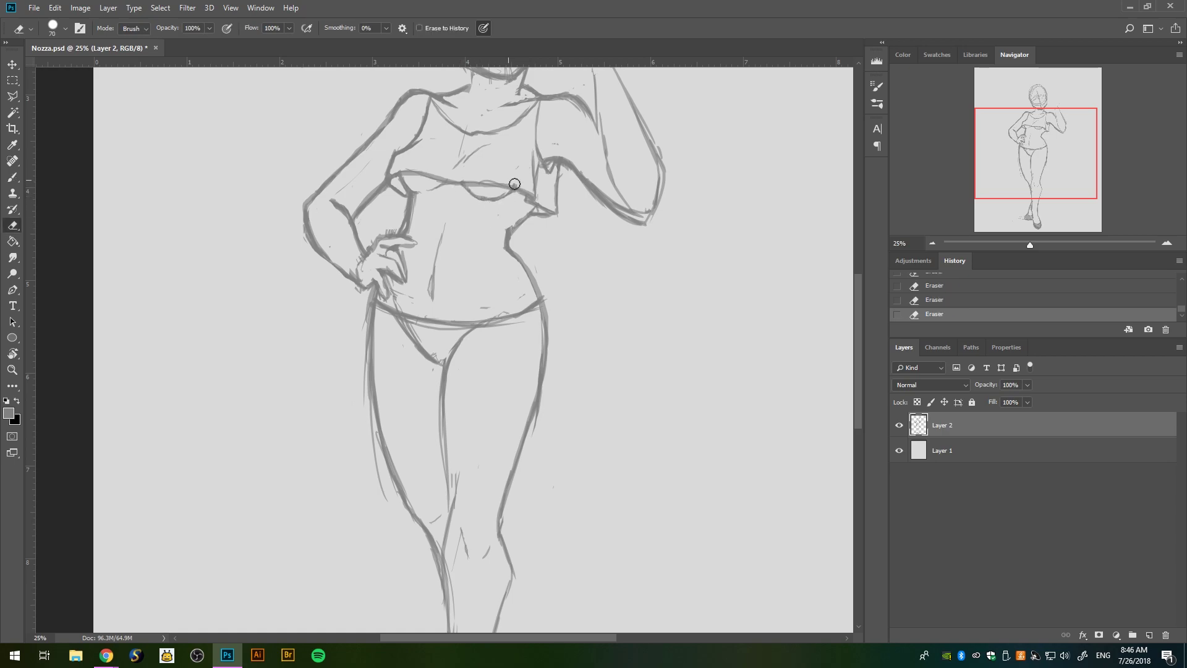
pyautogui.press('b')
pyautogui.press('e')
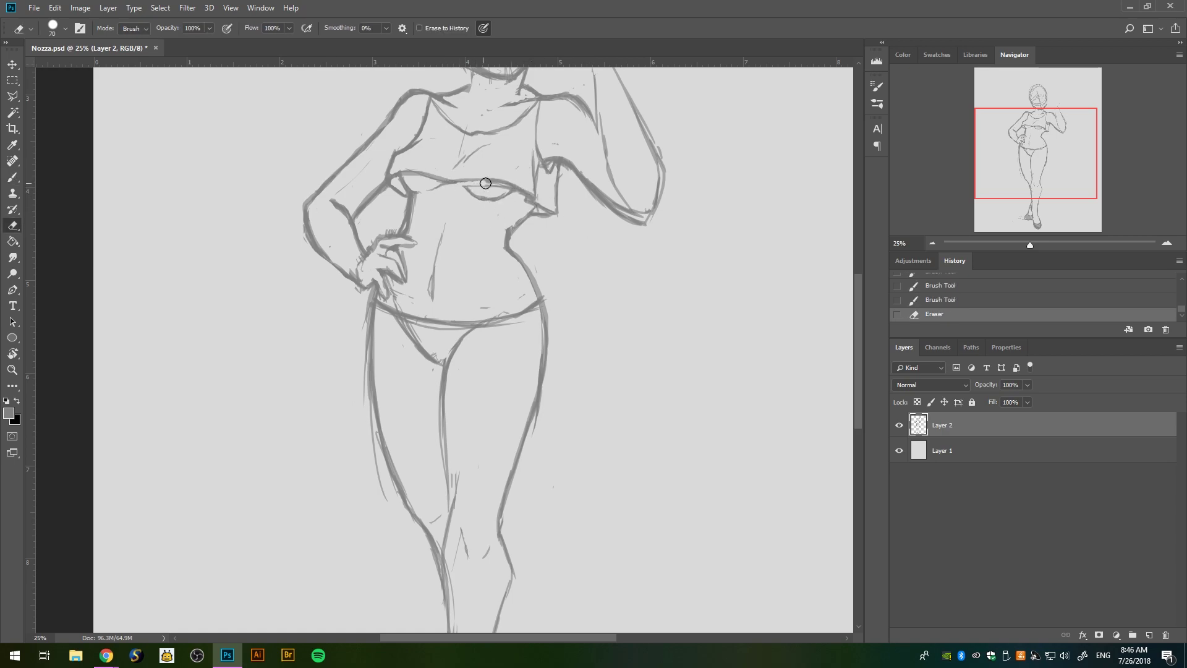
pyautogui.moveTo(458, 181); pyautogui.dragTo(514, 184)
# - Undo and redo the last stroke, then erase a stray stroke on the top
pyautogui.press('b')
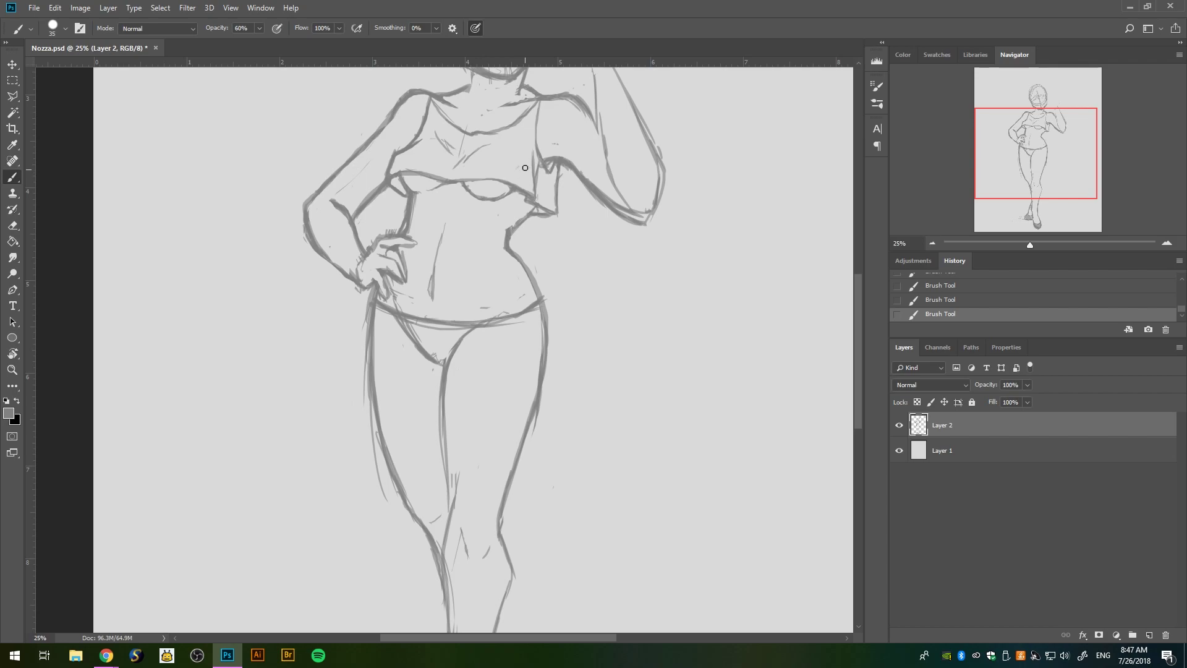
pyautogui.hotkey('ctrl', 'z')
pyautogui.scroll(3, 595, 320)
pyautogui.hotkey('ctrl', 'z')
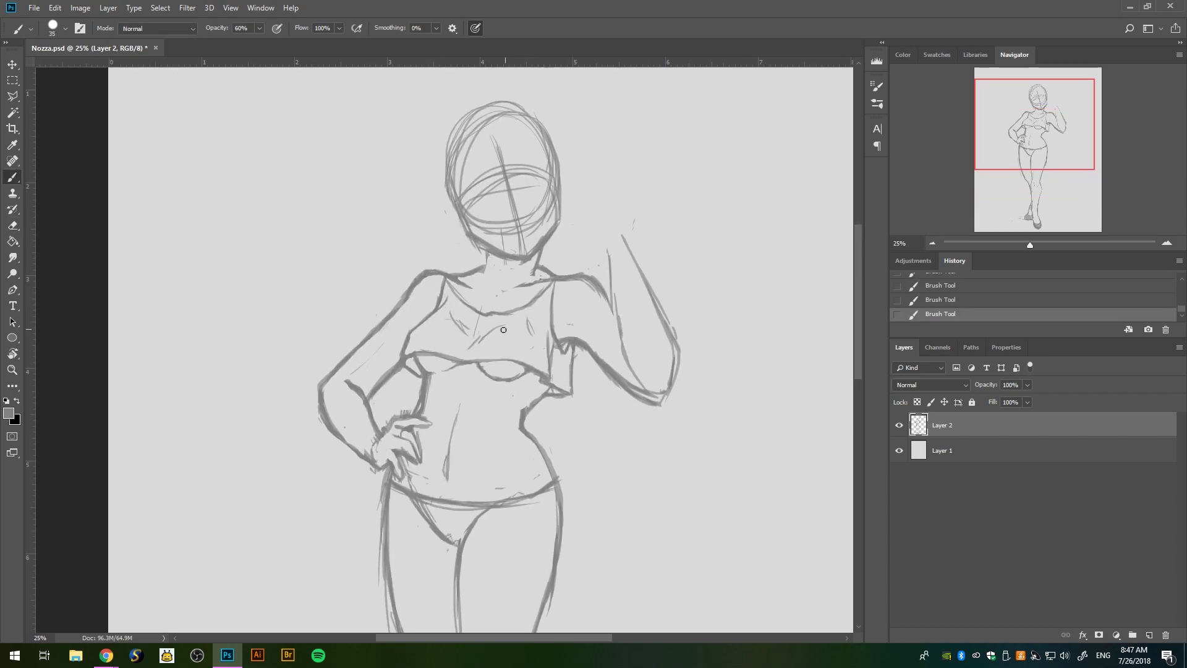
pyautogui.moveTo(413, 362)
pyautogui.mouseDown()
pyautogui.moveTo(461, 359)
pyautogui.moveTo(405, 359)
pyautogui.moveTo(464, 347)
pyautogui.mouseUp()
pyautogui.press('e')
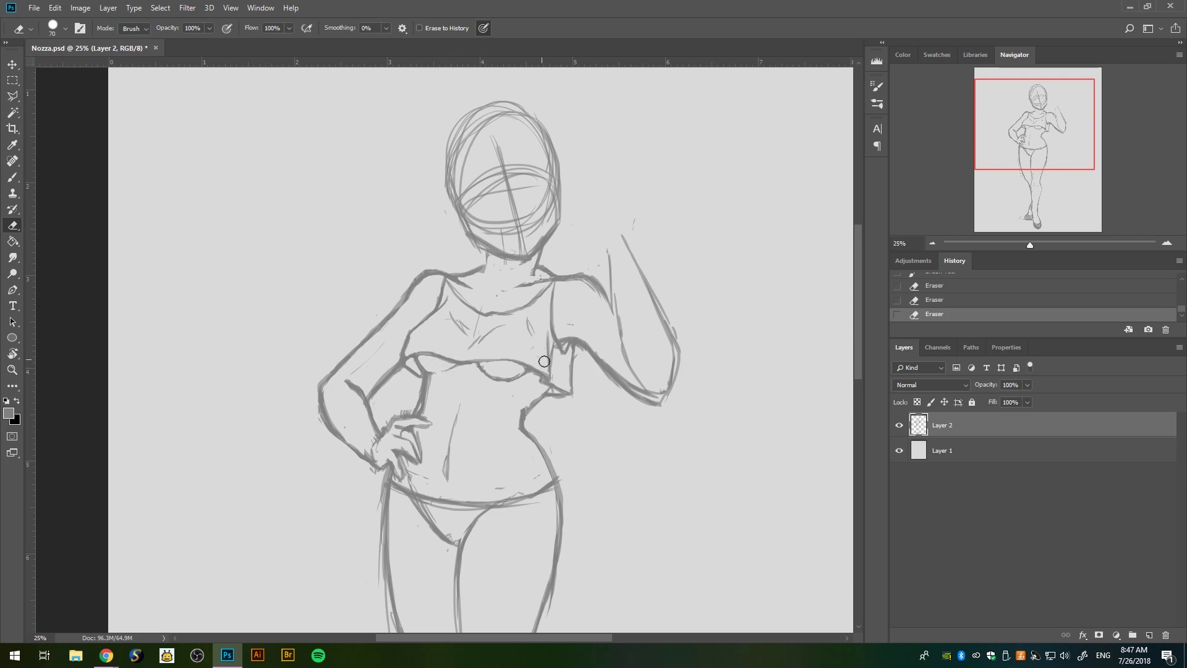
pyautogui.press('b')
# - Redraw the neckline and add neck, chin and jaw strokes
pyautogui.moveTo(541, 293)
pyautogui.mouseDown()
pyautogui.moveTo(476, 320)
pyautogui.moveTo(526, 312)
pyautogui.moveTo(482, 318)
pyautogui.moveTo(482, 334)
pyautogui.moveTo(510, 294)
pyautogui.moveTo(484, 251)
pyautogui.moveTo(544, 235)
pyautogui.mouseUp()
pyautogui.press('e')
pyautogui.press('b')
pyautogui.press('e')
pyautogui.press('b')
pyautogui.moveTo(470, 235); pyautogui.dragTo(521, 259)
pyautogui.moveTo(495, 254)
pyautogui.mouseDown()
pyautogui.moveTo(541, 246)
pyautogui.moveTo(511, 290)
pyautogui.mouseUp()
# - Lighten the neck strokes, touch up the jaw line, and re-stroke the waist contour
pyautogui.press('e')
pyautogui.moveTo(518, 283)
pyautogui.mouseDown()
pyautogui.moveTo(508, 293)
pyautogui.moveTo(517, 259)
pyautogui.moveTo(544, 244)
pyautogui.mouseUp()
pyautogui.press('b')
pyautogui.moveTo(543, 246); pyautogui.dragTo(559, 219)
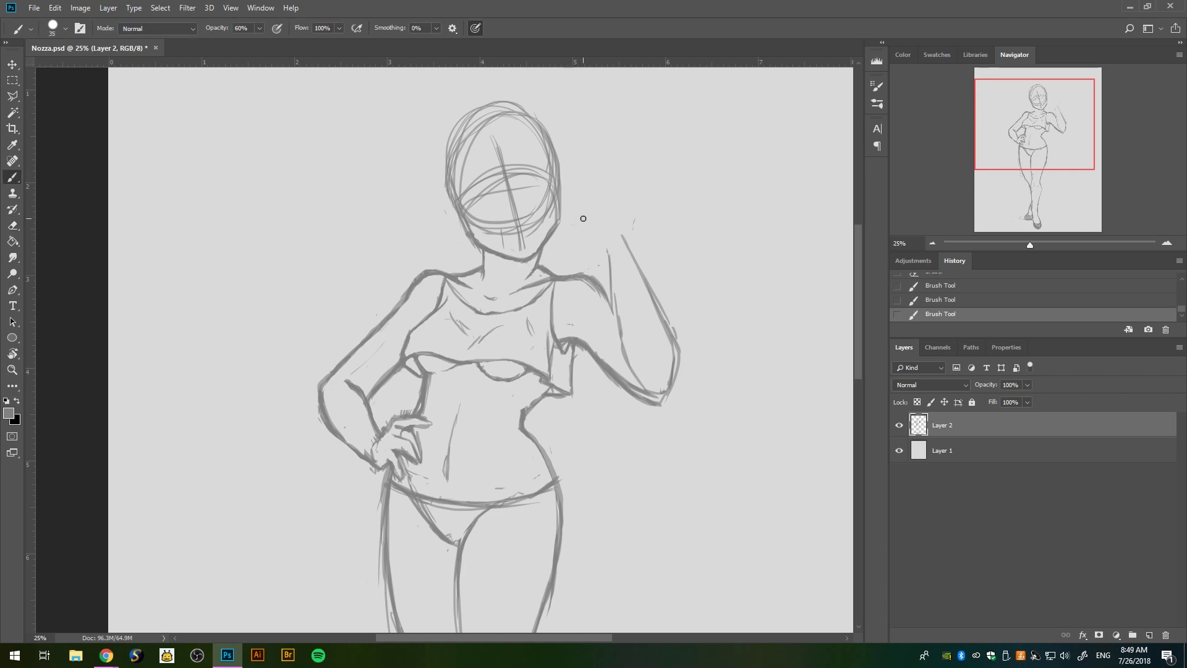
pyautogui.moveTo(543, 390)
pyautogui.mouseDown()
pyautogui.moveTo(525, 408)
pyautogui.moveTo(548, 405)
pyautogui.moveTo(509, 463)
pyautogui.mouseUp()
pyautogui.scroll(1, 597, 409)
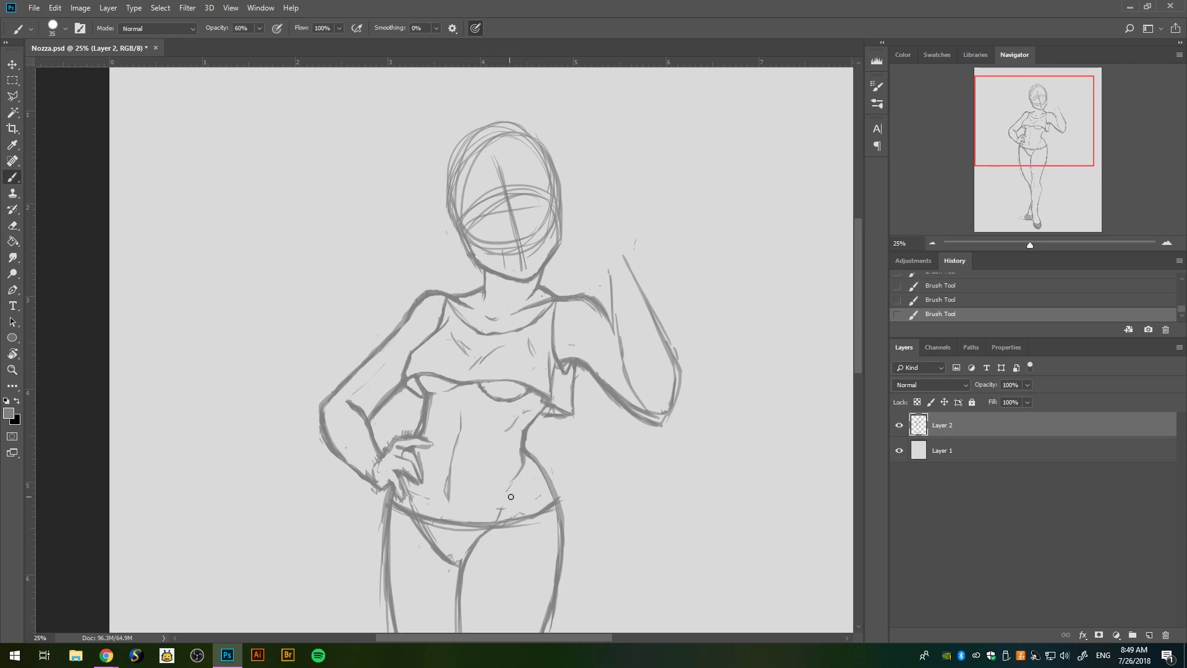
pyautogui.scroll(3, 635, 440)
# - Draw new face guide lines and sketch an eye on the face
pyautogui.press('e')
pyautogui.moveTo(451, 272)
pyautogui.mouseDown()
pyautogui.moveTo(495, 325)
pyautogui.moveTo(518, 294)
pyautogui.moveTo(523, 256)
pyautogui.moveTo(535, 266)
pyautogui.mouseUp()
pyautogui.press('b')
pyautogui.moveTo(482, 216); pyautogui.dragTo(506, 339)
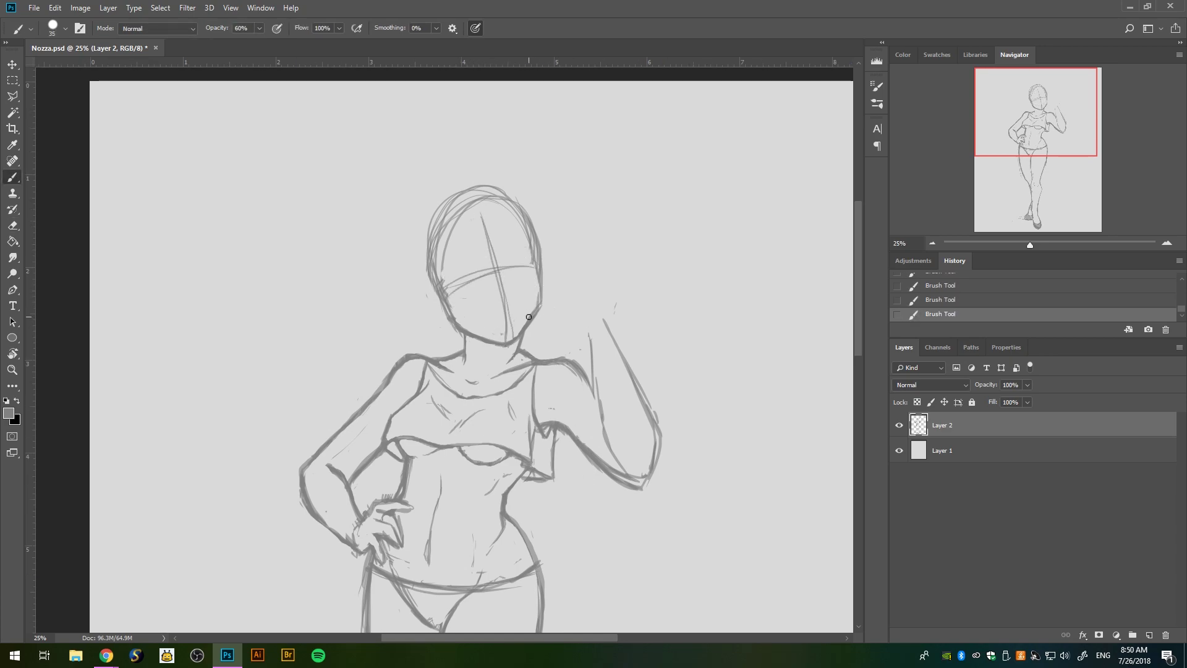
pyautogui.moveTo(515, 291); pyautogui.dragTo(511, 297)
pyautogui.moveTo(500, 253); pyautogui.dragTo(508, 286)
# - Undo the chin and jaw lightening, then erase the whole head with a 150 px eraser
pyautogui.press('e')
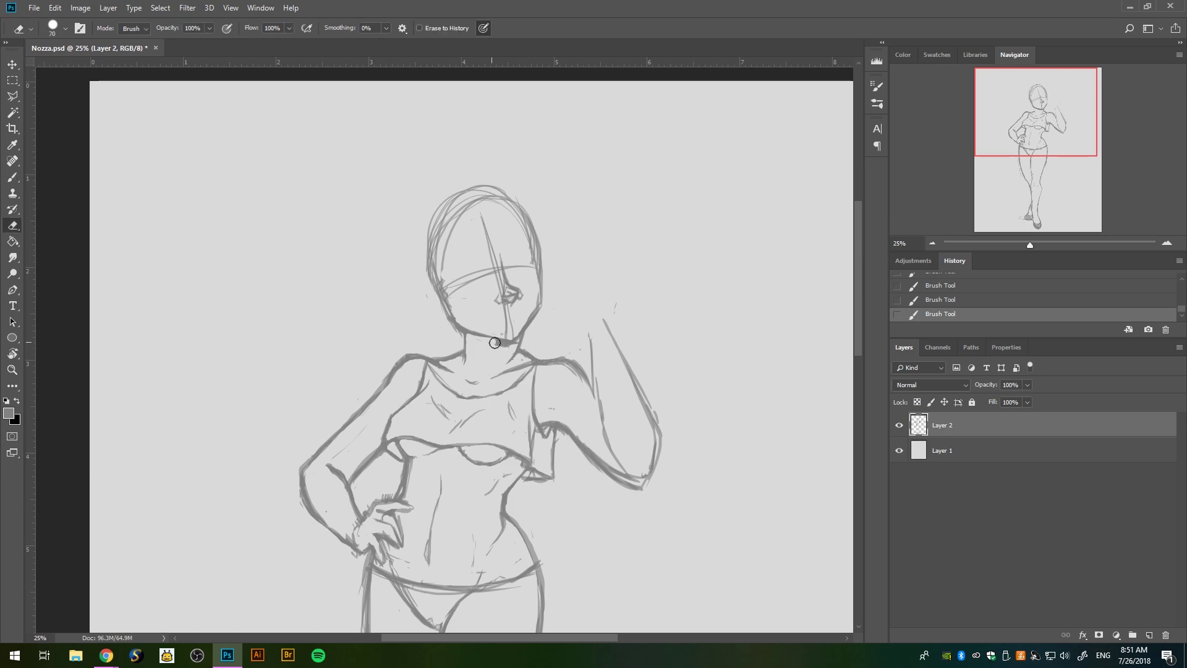
pyautogui.moveTo(490, 338); pyautogui.dragTo(512, 346)
pyautogui.moveTo(541, 301); pyautogui.dragTo(500, 337)
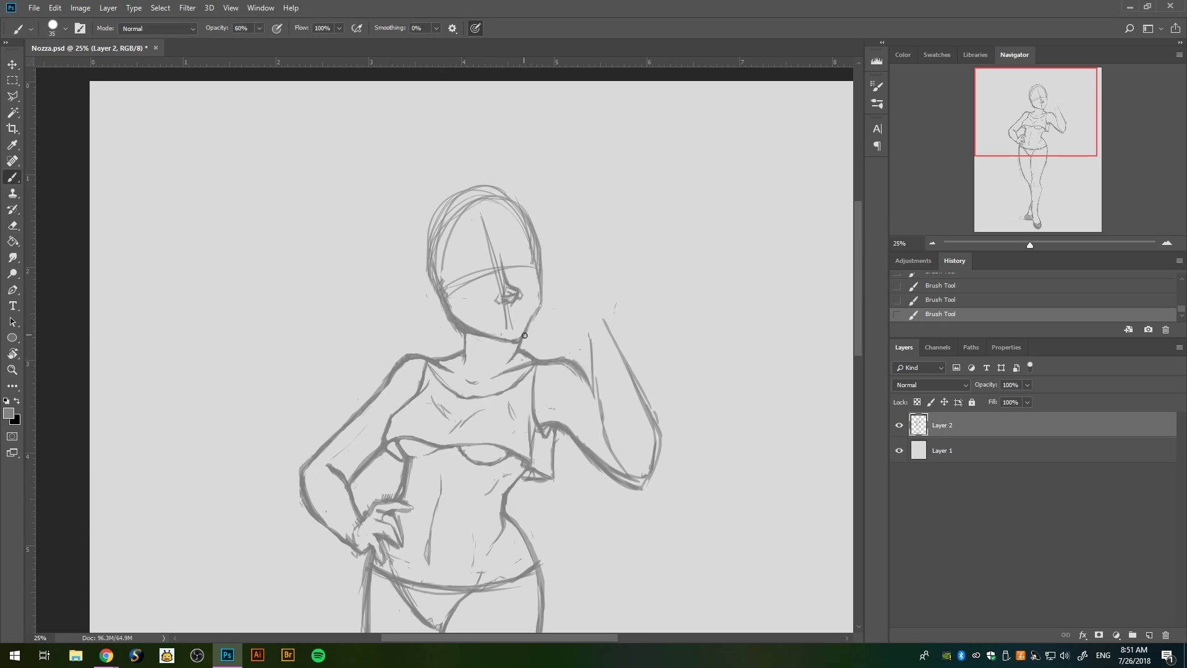
pyautogui.hotkey('ctrl', 'alt', 'z')
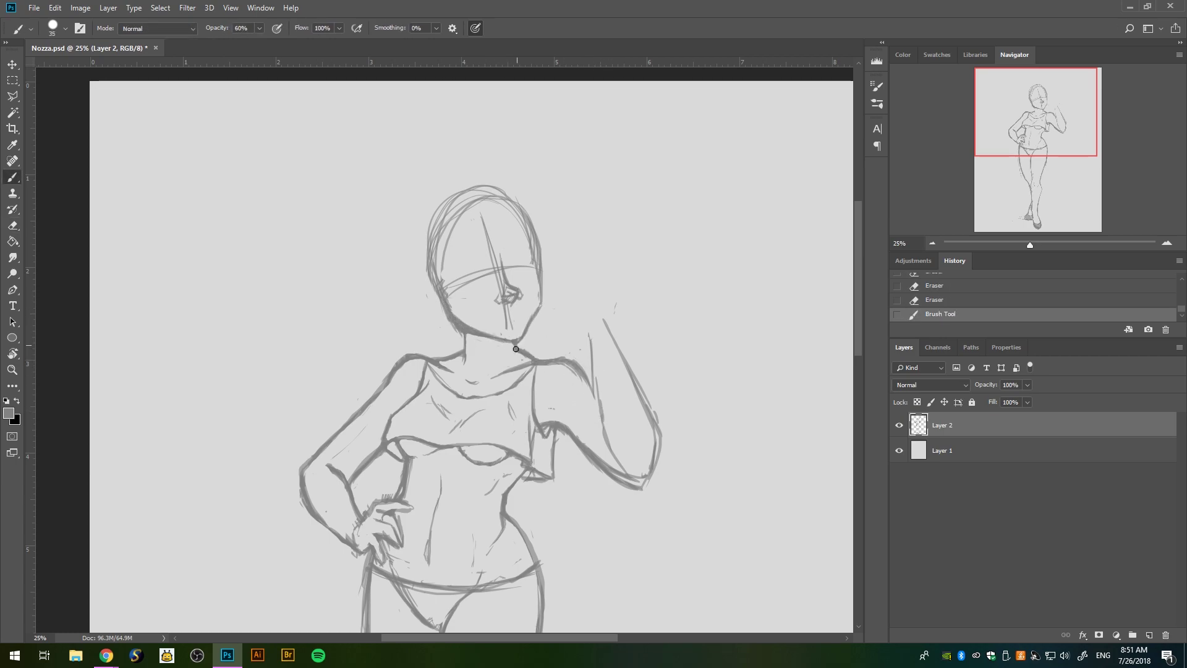
pyautogui.hotkey('ctrl', 'alt', 'z')
pyautogui.press(']')
pyautogui.press(']')
pyautogui.press(']')
pyautogui.moveTo(498, 196); pyautogui.dragTo(578, 336)
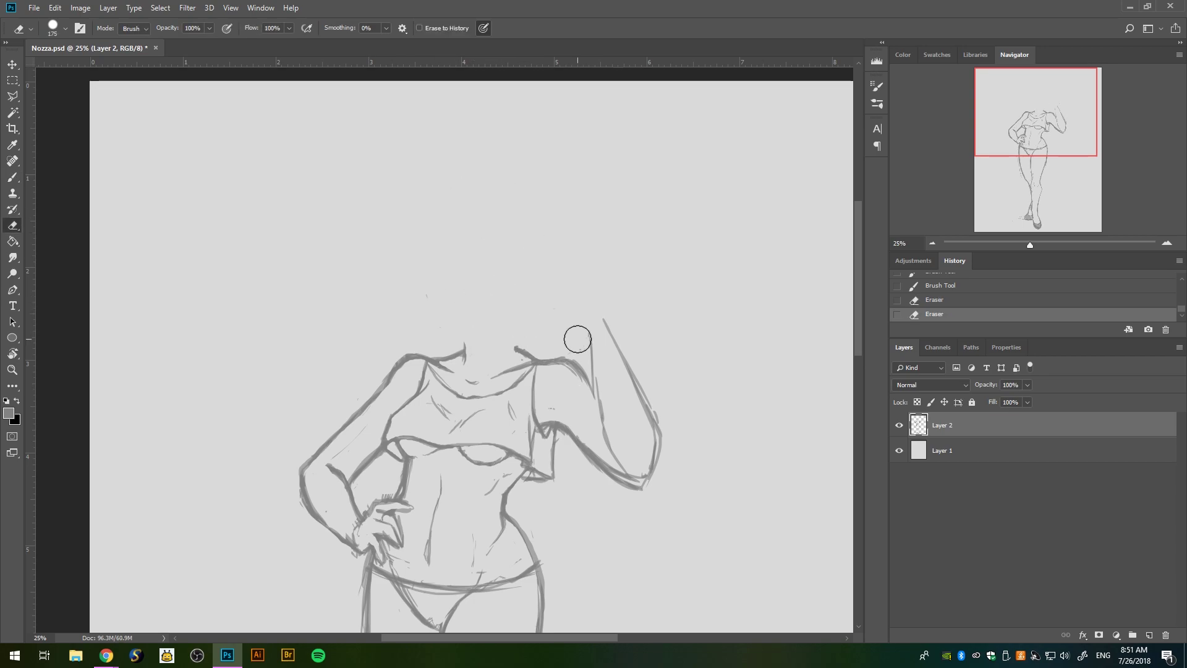
# - Draw a neck line and a new head oval with jaw and chin contours
pyautogui.press('b')
pyautogui.moveTo(514, 356); pyautogui.dragTo(507, 321)
pyautogui.moveTo(522, 279)
pyautogui.mouseDown()
pyautogui.moveTo(429, 252)
pyautogui.moveTo(430, 297)
pyautogui.moveTo(494, 343)
pyautogui.moveTo(526, 297)
pyautogui.mouseUp()
pyautogui.moveTo(498, 205)
pyautogui.mouseDown()
pyautogui.moveTo(514, 254)
pyautogui.moveTo(514, 346)
pyautogui.mouseUp()
pyautogui.moveTo(426, 251); pyautogui.dragTo(459, 333)
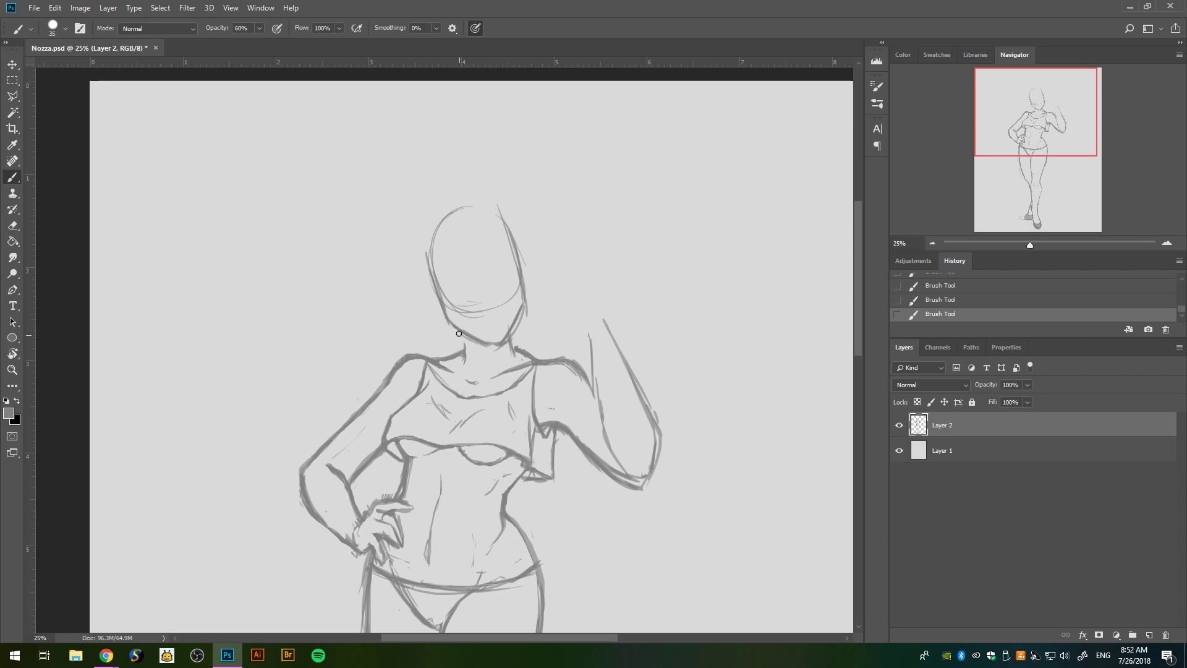
pyautogui.moveTo(516, 230)
pyautogui.mouseDown()
pyautogui.moveTo(524, 334)
pyautogui.moveTo(488, 285)
pyautogui.moveTo(495, 242)
pyautogui.mouseUp()
# - Join the head contour to the chin and add eye-line, centre-line and eye outlines
pyautogui.press('e')
pyautogui.press('b')
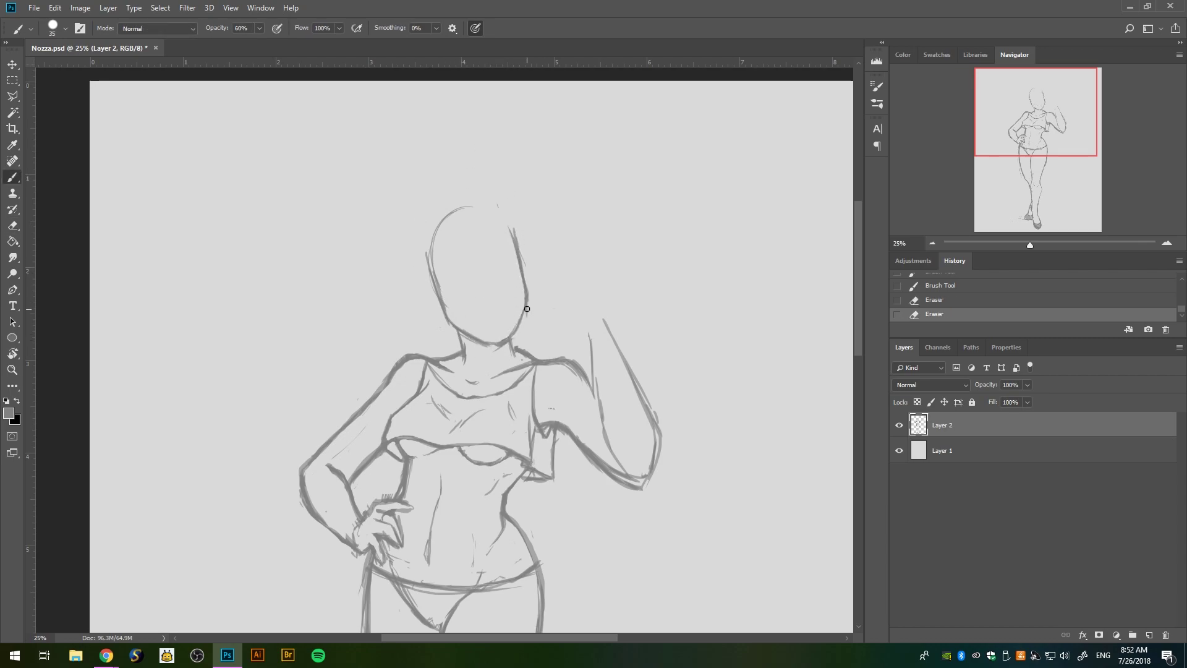
pyautogui.moveTo(527, 309); pyautogui.dragTo(514, 338)
pyautogui.moveTo(453, 286); pyautogui.dragTo(520, 271)
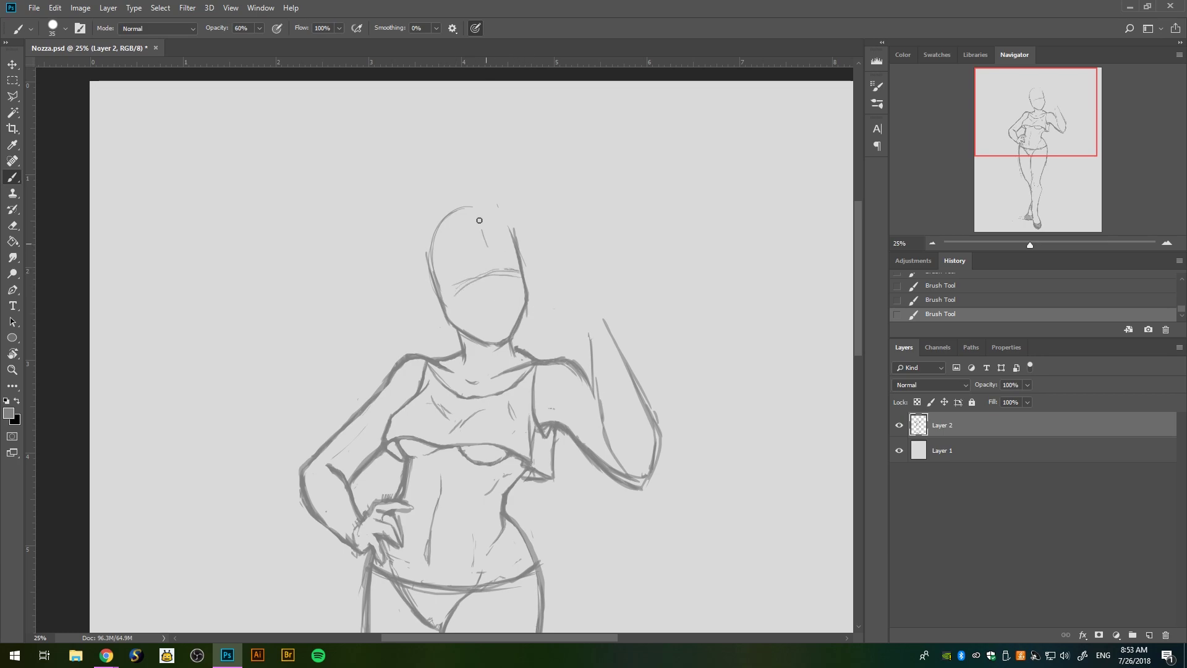
pyautogui.moveTo(478, 215); pyautogui.dragTo(499, 337)
pyautogui.moveTo(458, 279)
pyautogui.mouseDown()
pyautogui.moveTo(512, 279)
pyautogui.moveTo(470, 276)
pyautogui.moveTo(464, 256)
pyautogui.moveTo(514, 247)
pyautogui.mouseUp()
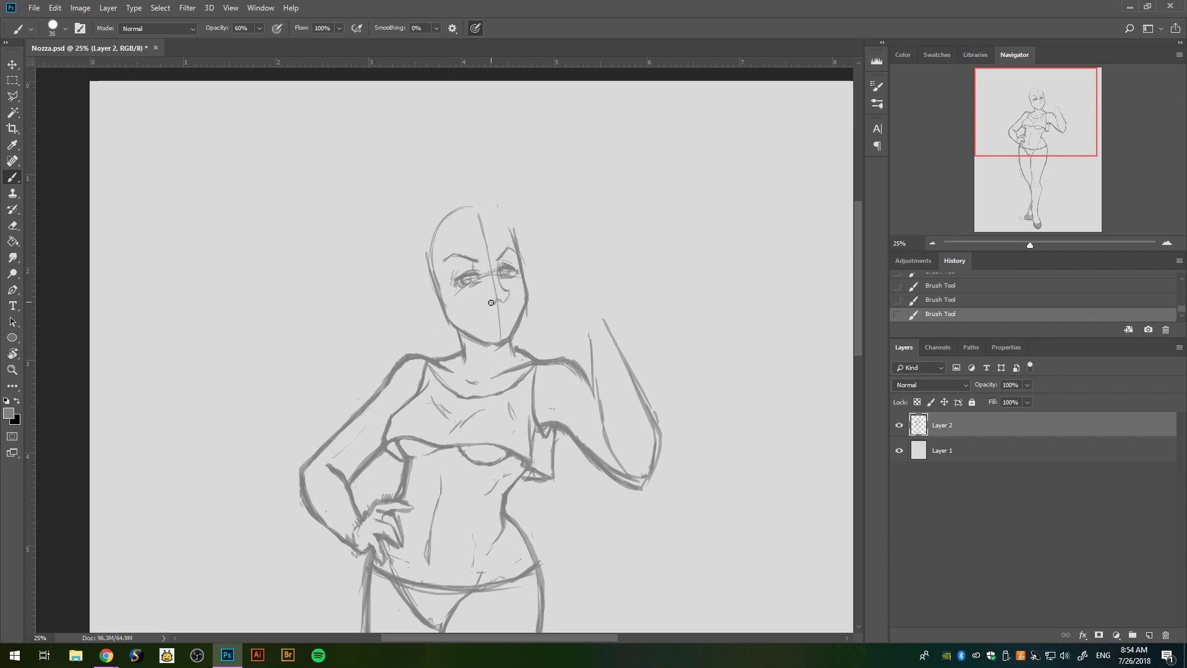
# - Draw the nose, a smile, and pointed ears on both sides
pyautogui.moveTo(498, 288)
pyautogui.mouseDown()
pyautogui.moveTo(503, 303)
pyautogui.moveTo(482, 312)
pyautogui.moveTo(513, 314)
pyautogui.mouseUp()
pyautogui.moveTo(431, 289)
pyautogui.mouseDown()
pyautogui.moveTo(444, 317)
pyautogui.moveTo(421, 296)
pyautogui.moveTo(452, 316)
pyautogui.mouseUp()
pyautogui.moveTo(521, 284)
pyautogui.mouseDown()
pyautogui.moveTo(530, 263)
pyautogui.moveTo(525, 303)
pyautogui.mouseUp()
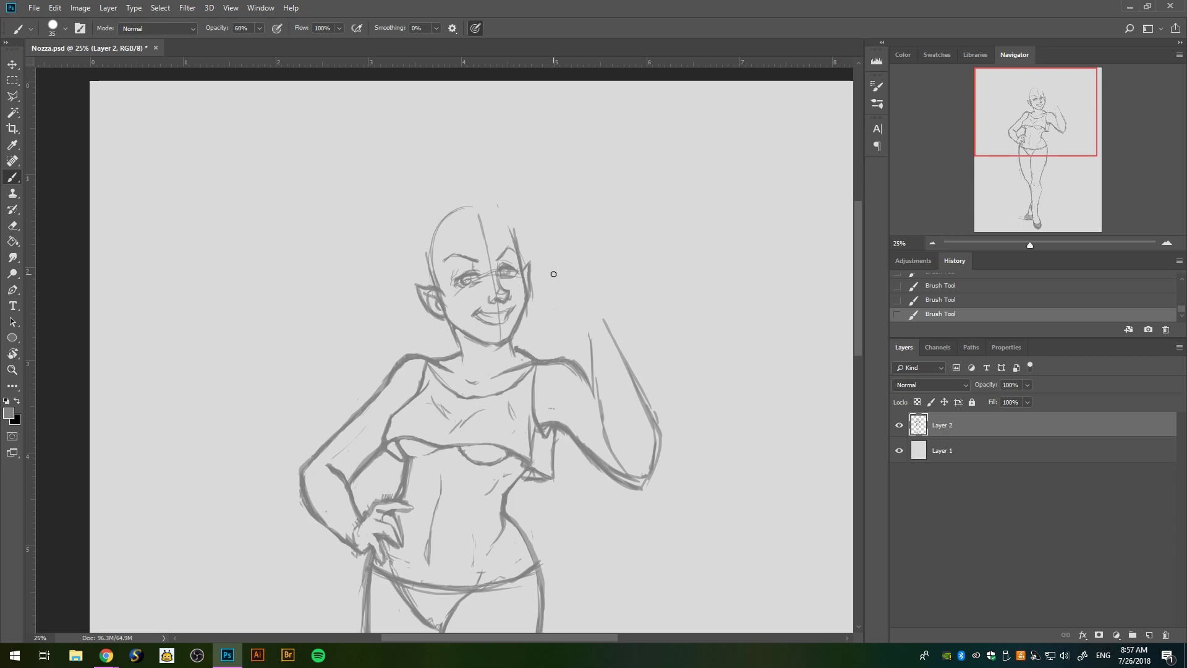
# - Draw a jaw-to-neck line and a flowing strand from the chin over the shoulder
pyautogui.moveTo(468, 336); pyautogui.dragTo(507, 363)
pyautogui.moveTo(522, 322); pyautogui.dragTo(647, 309)
pyautogui.moveTo(557, 337); pyautogui.dragTo(625, 343)
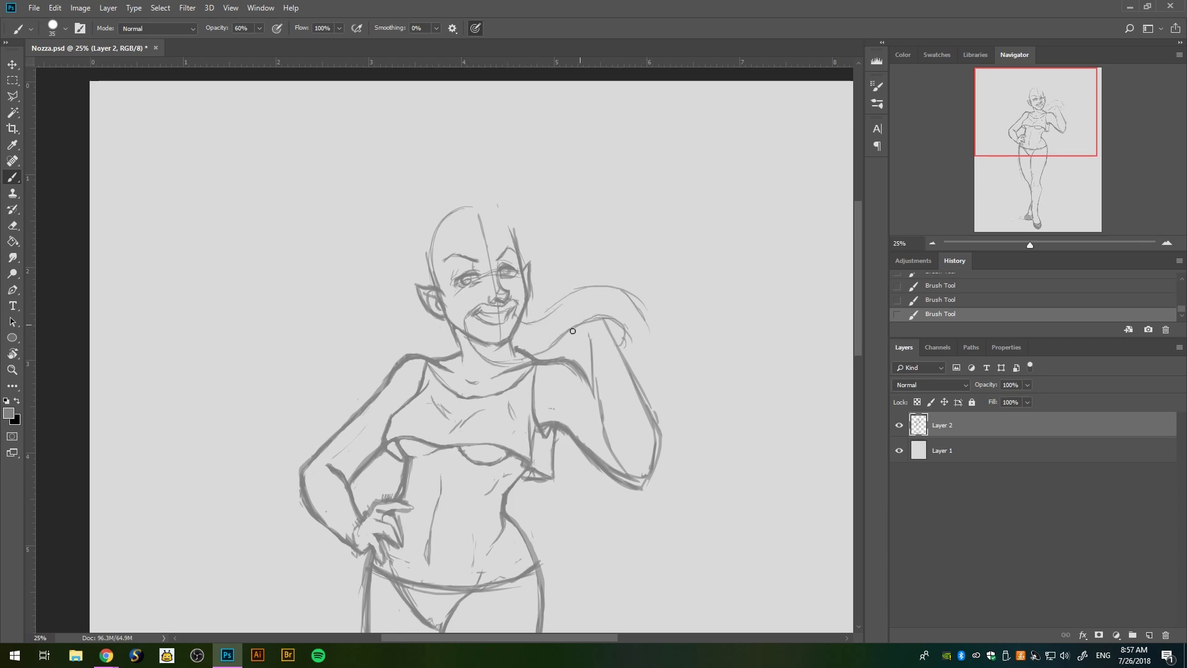
pyautogui.moveTo(532, 359)
pyautogui.mouseDown()
pyautogui.moveTo(627, 291)
pyautogui.moveTo(634, 340)
pyautogui.mouseUp()
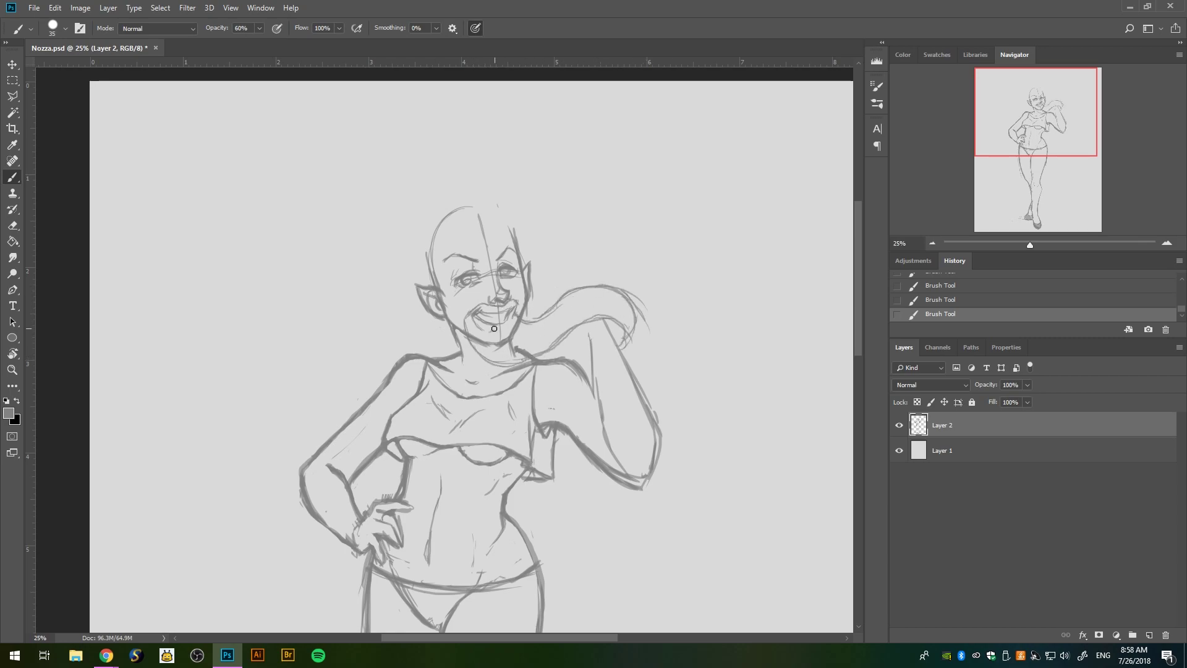
pyautogui.scroll(2, 488, 315)
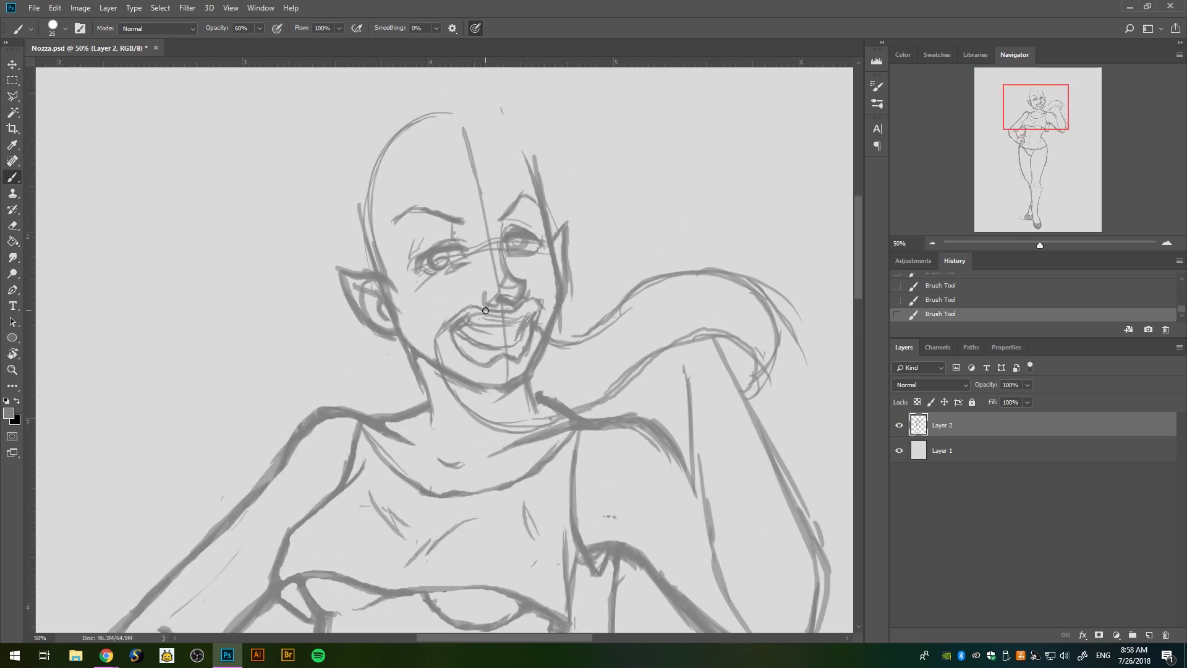
# - With a smaller brush, draw the upper lip and redraw the chin curve into the neck, shoulder and arm
pyautogui.press('[')
pyautogui.moveTo(467, 320)
pyautogui.mouseDown()
pyautogui.moveTo(536, 314)
pyautogui.moveTo(510, 325)
pyautogui.moveTo(506, 347)
pyautogui.moveTo(530, 322)
pyautogui.moveTo(480, 356)
pyautogui.moveTo(467, 342)
pyautogui.moveTo(526, 340)
pyautogui.moveTo(497, 365)
pyautogui.moveTo(455, 337)
pyautogui.moveTo(537, 301)
pyautogui.moveTo(541, 331)
pyautogui.moveTo(436, 340)
pyautogui.moveTo(483, 429)
pyautogui.moveTo(535, 413)
pyautogui.mouseUp()
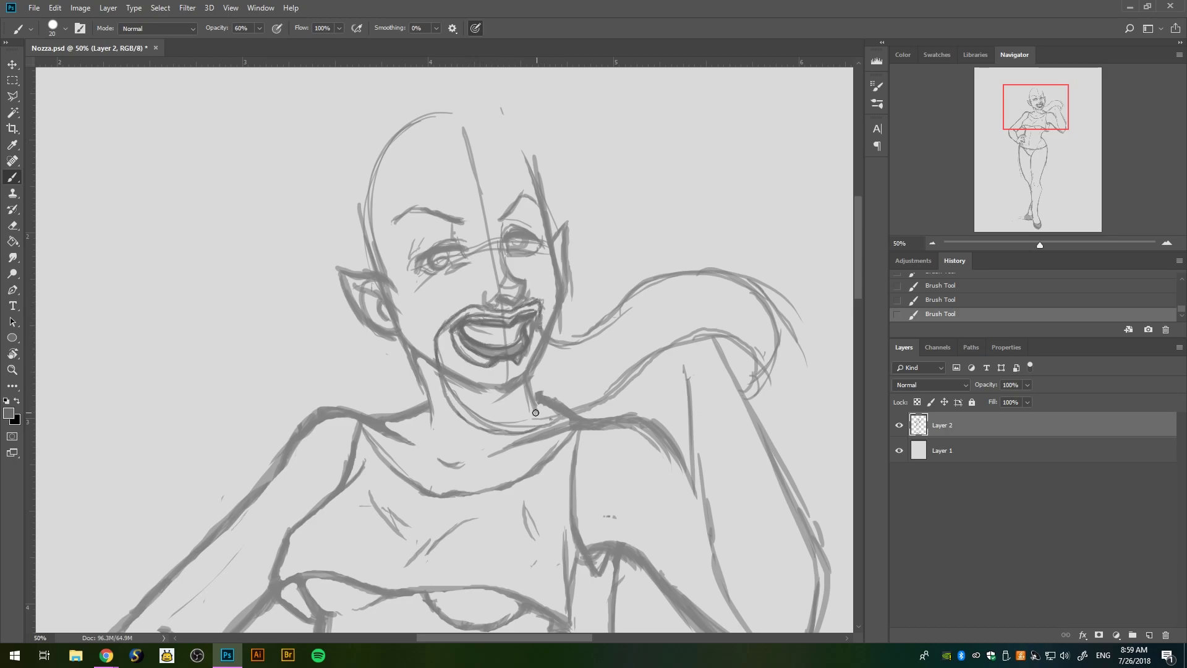
pyautogui.hotkey('ctrl', 'alt', 'z')
pyautogui.hotkey('ctrl', 'alt', 'z')
pyautogui.hotkey('ctrl', 'alt', 'z')
pyautogui.moveTo(464, 406)
pyautogui.mouseDown()
pyautogui.moveTo(512, 422)
pyautogui.moveTo(581, 411)
pyautogui.mouseUp()
pyautogui.moveTo(495, 427)
pyautogui.mouseDown()
pyautogui.moveTo(438, 374)
pyautogui.moveTo(557, 427)
pyautogui.moveTo(695, 341)
pyautogui.moveTo(747, 384)
pyautogui.mouseUp()
pyautogui.moveTo(543, 337); pyautogui.dragTo(766, 313)
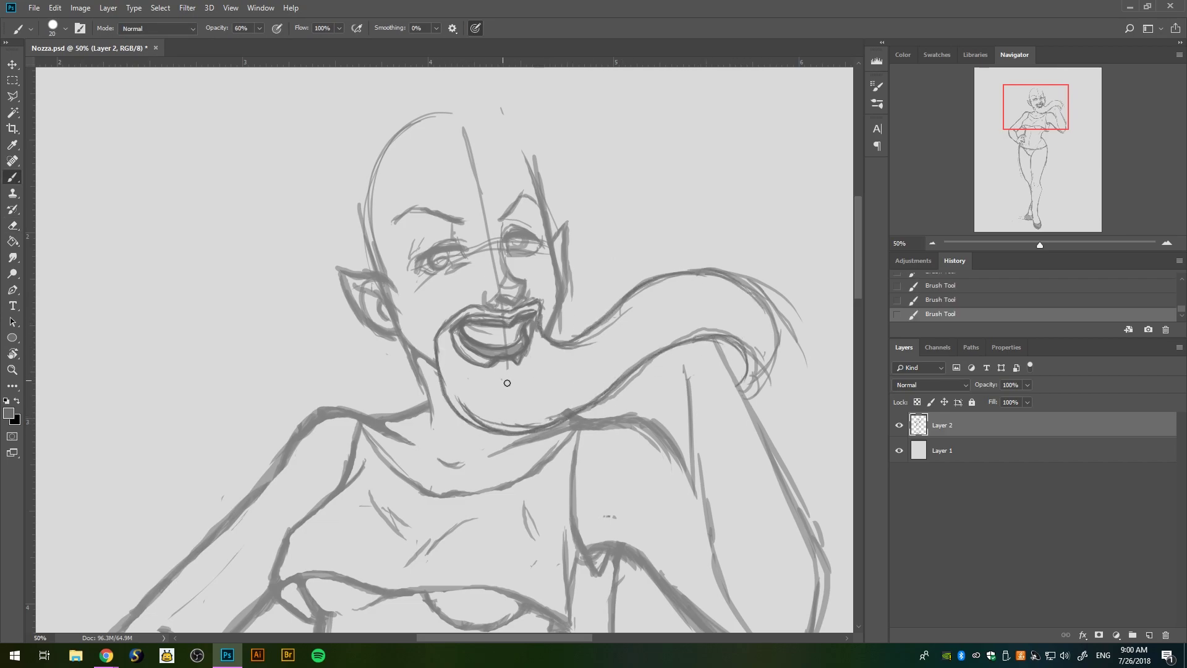
pyautogui.moveTo(502, 379); pyautogui.dragTo(541, 375)
pyautogui.moveTo(692, 272); pyautogui.dragTo(767, 346)
pyautogui.moveTo(769, 303)
pyautogui.mouseDown()
pyautogui.moveTo(748, 378)
pyautogui.moveTo(739, 260)
pyautogui.moveTo(745, 396)
pyautogui.mouseUp()
# - Add a new arm curve near the shoulder and darken both upper eyelids
pyautogui.press('e')
pyautogui.press('b')
pyautogui.moveTo(742, 340)
pyautogui.mouseDown()
pyautogui.moveTo(687, 331)
pyautogui.moveTo(745, 380)
pyautogui.mouseUp()
pyautogui.moveTo(767, 326); pyautogui.dragTo(739, 380)
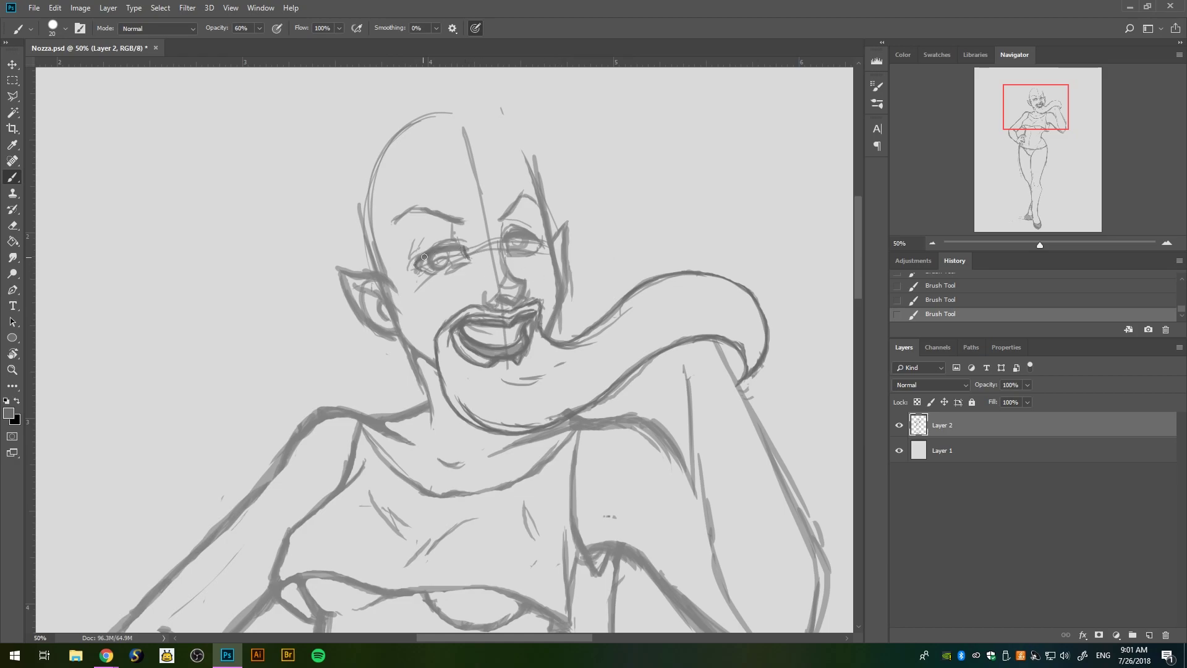
pyautogui.moveTo(434, 254)
pyautogui.mouseDown()
pyautogui.moveTo(474, 243)
pyautogui.moveTo(421, 248)
pyautogui.moveTo(405, 265)
pyautogui.mouseUp()
pyautogui.moveTo(511, 236); pyautogui.dragTo(542, 226)
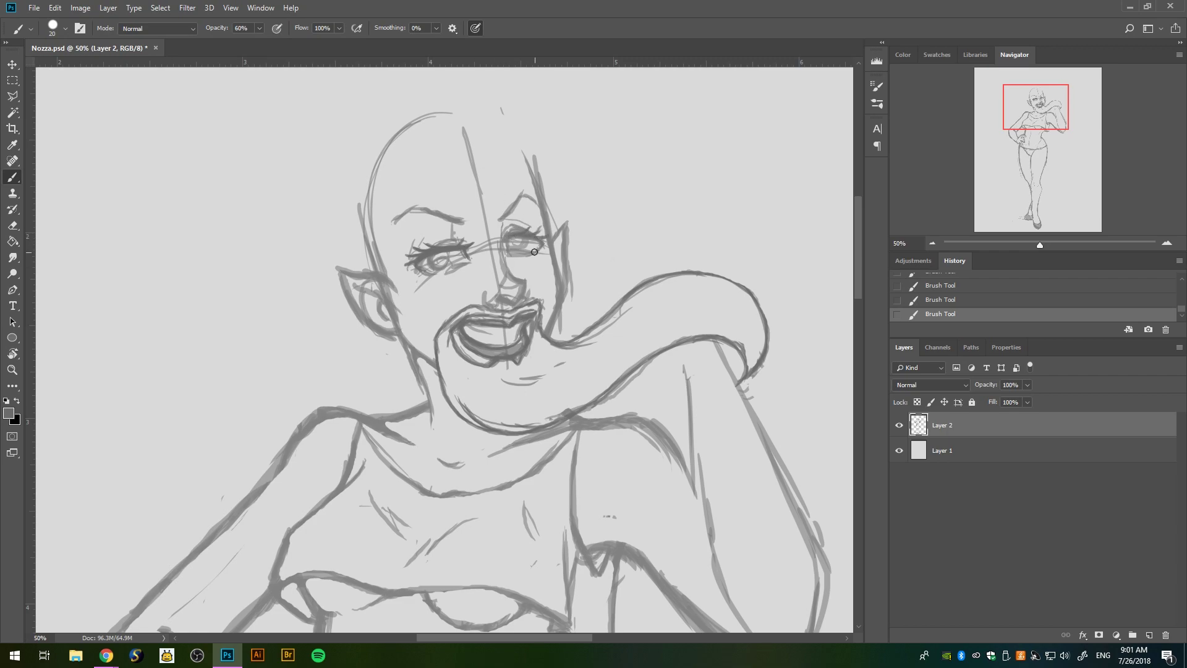
# - Erase the vertical construction line through the mouth, nose and forehead
pyautogui.press('e')
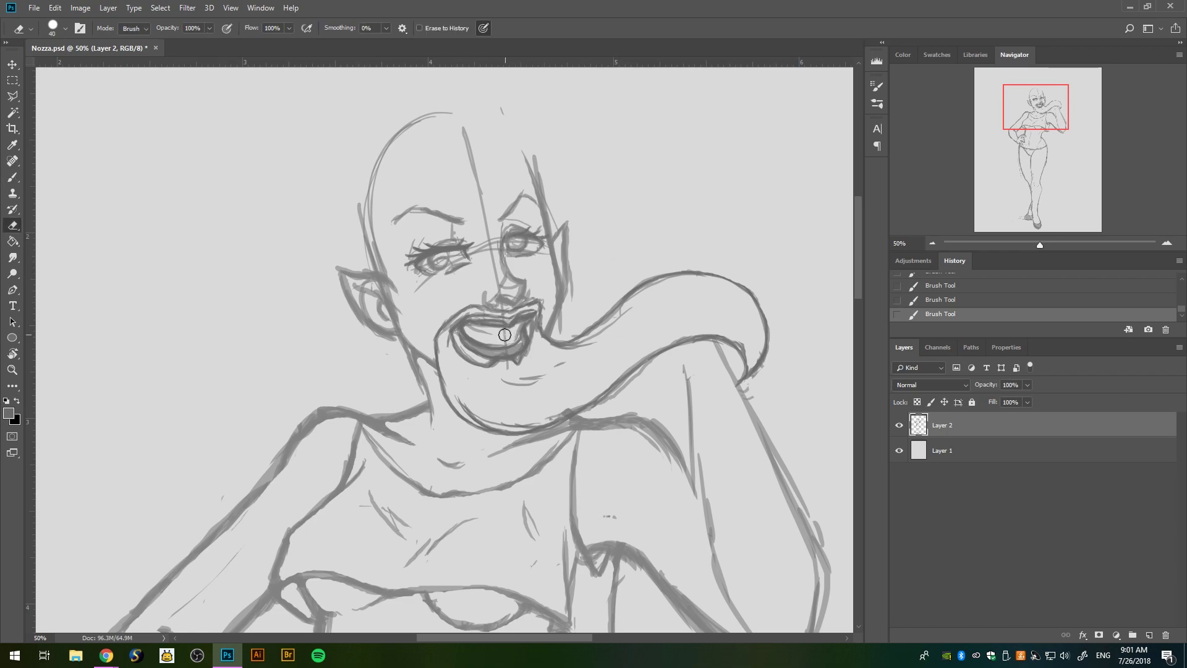
pyautogui.moveTo(505, 335); pyautogui.dragTo(485, 226)
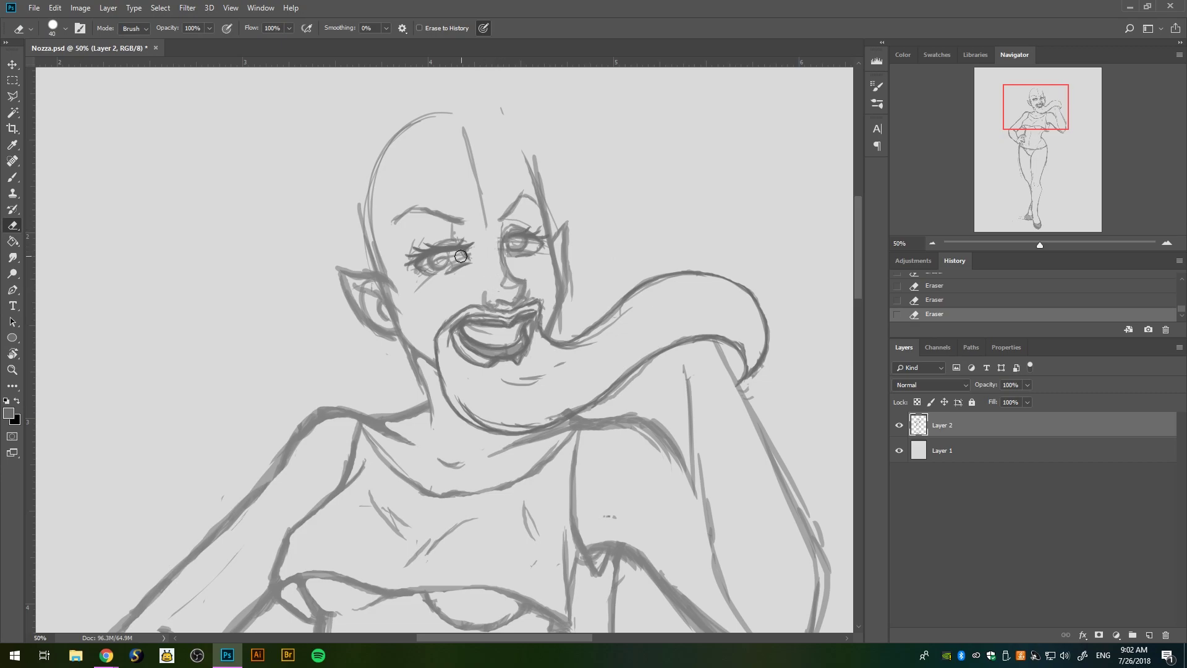
pyautogui.moveTo(465, 130); pyautogui.dragTo(486, 224)
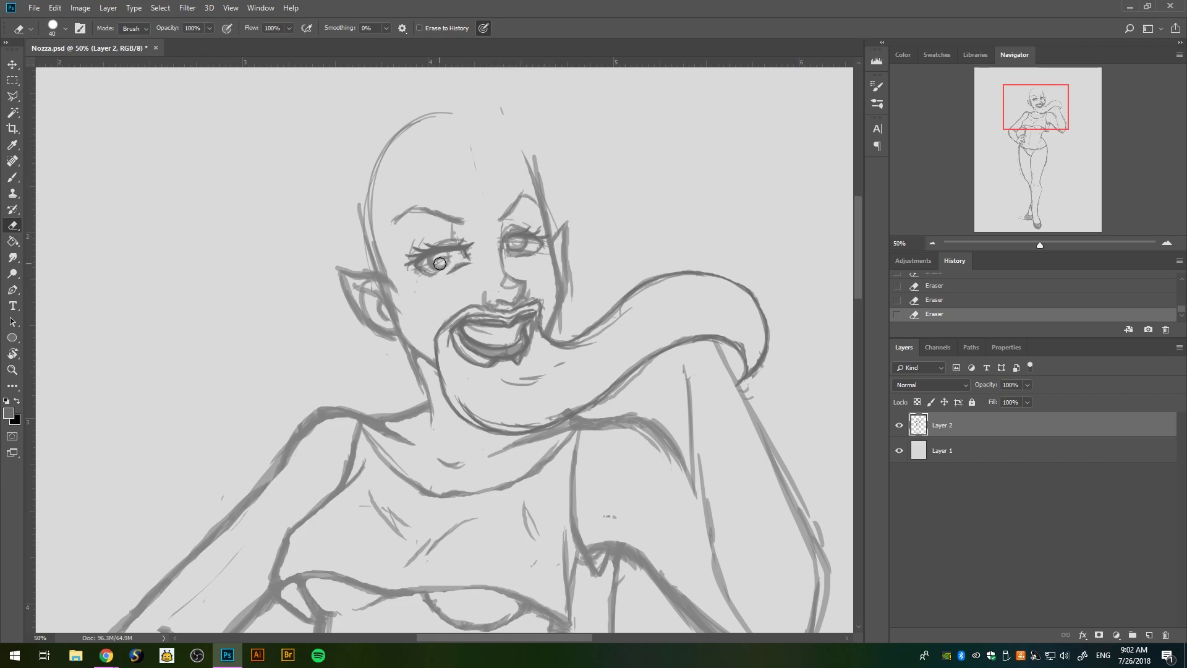
# - Shade the inside of the open mouth
pyautogui.press('b')
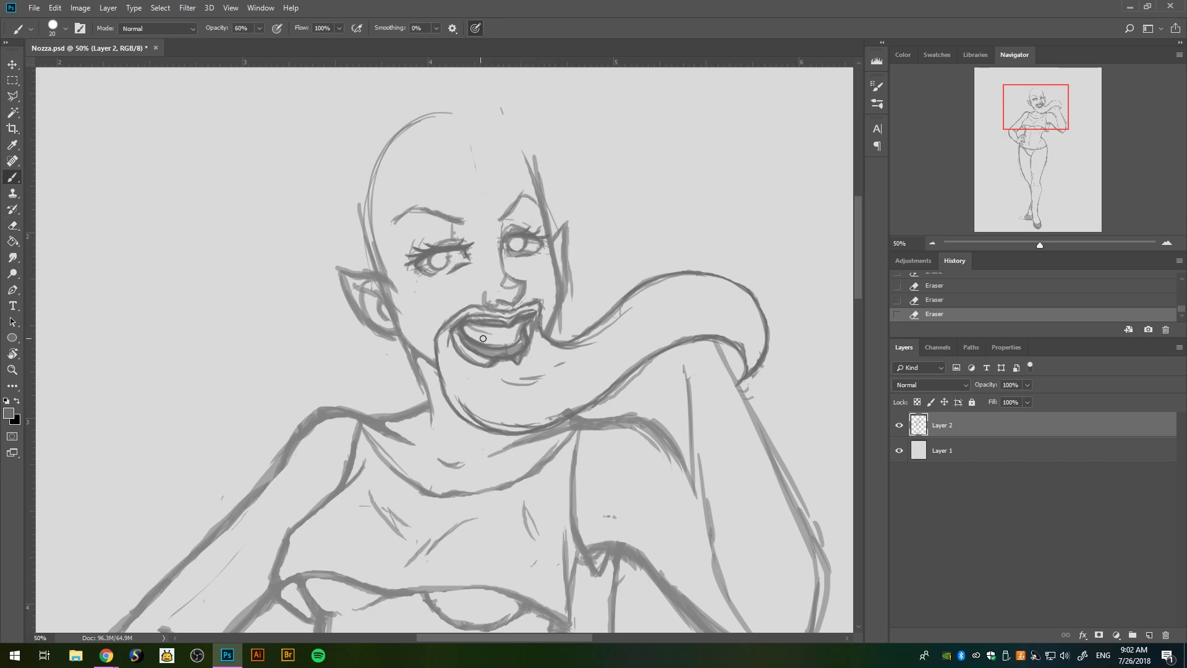
pyautogui.moveTo(483, 338); pyautogui.dragTo(464, 327)
pyautogui.moveTo(467, 330); pyautogui.dragTo(495, 328)
pyautogui.moveTo(476, 335); pyautogui.dragTo(501, 333)
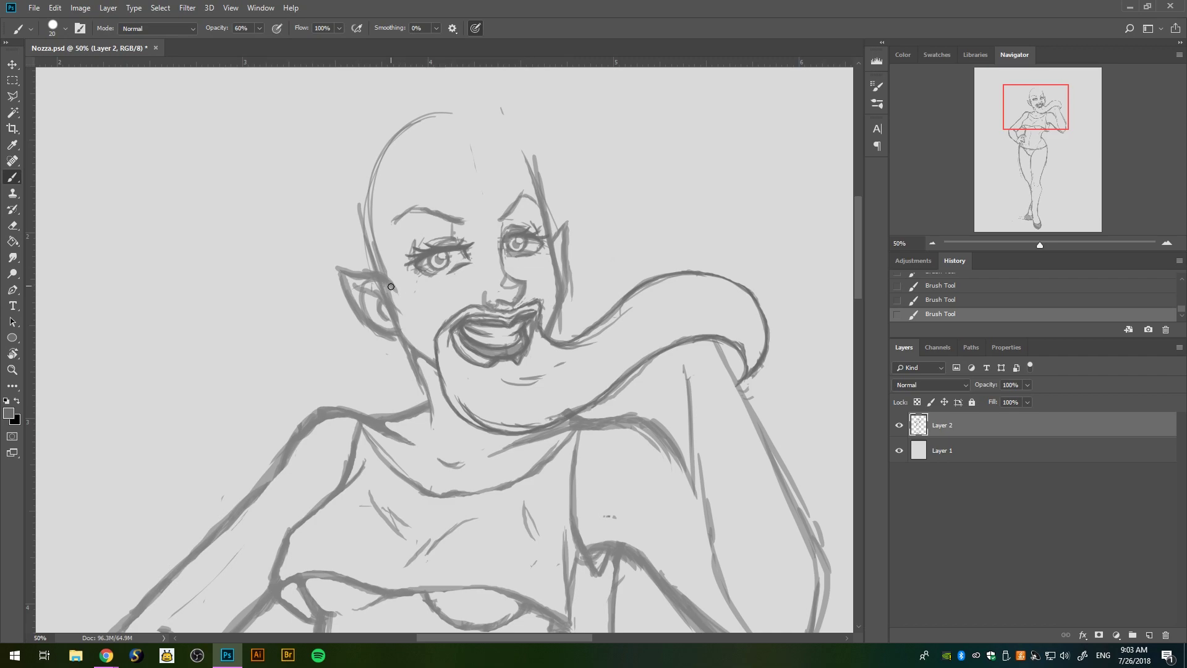
# - Clean up faint strokes by the left cheek and redraw the right side of the head
pyautogui.press('e')
pyautogui.moveTo(371, 284); pyautogui.dragTo(406, 330)
pyautogui.moveTo(395, 290); pyautogui.dragTo(380, 235)
pyautogui.moveTo(523, 155); pyautogui.dragTo(542, 219)
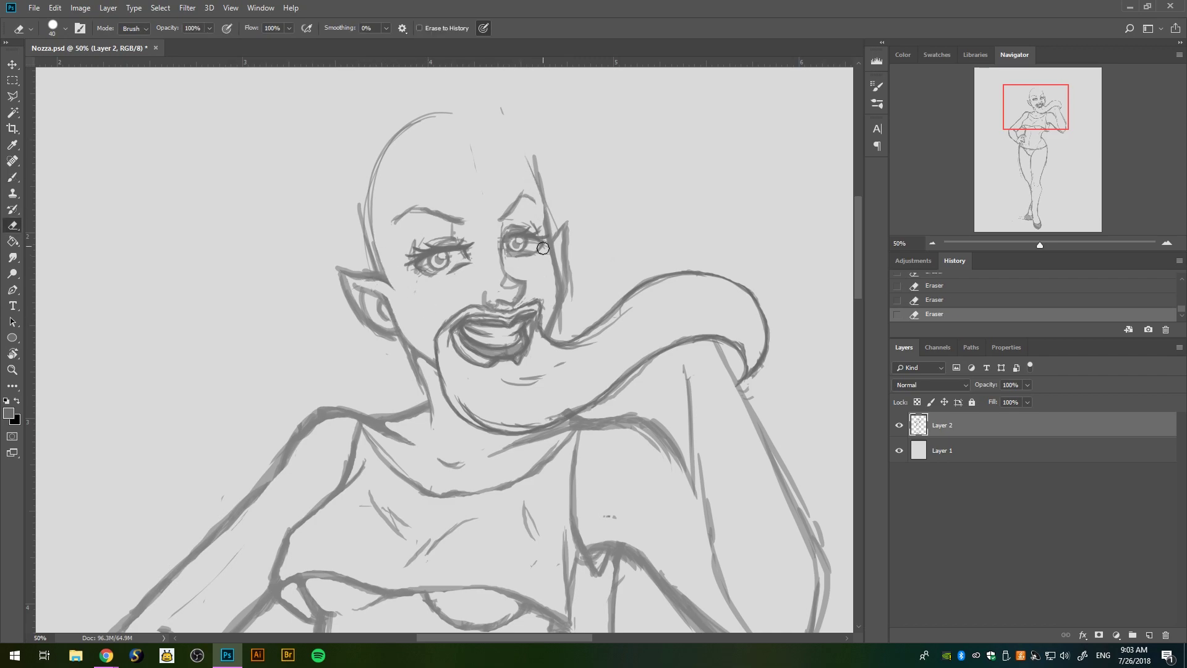
pyautogui.press('b')
pyautogui.moveTo(529, 159); pyautogui.dragTo(548, 240)
pyautogui.moveTo(545, 235); pyautogui.dragTo(566, 301)
pyautogui.press('e')
pyautogui.moveTo(567, 285); pyautogui.dragTo(550, 330)
pyautogui.press('b')
# - Try curved shoulder strokes, erase them, and add a curve at the long strand's tip
pyautogui.moveTo(698, 394)
pyautogui.mouseDown()
pyautogui.moveTo(584, 402)
pyautogui.moveTo(519, 438)
pyautogui.mouseUp()
pyautogui.moveTo(749, 383)
pyautogui.mouseDown()
pyautogui.moveTo(470, 445)
pyautogui.moveTo(649, 390)
pyautogui.moveTo(495, 432)
pyautogui.mouseUp()
pyautogui.press('e')
pyautogui.moveTo(752, 352)
pyautogui.mouseDown()
pyautogui.moveTo(695, 334)
pyautogui.moveTo(616, 384)
pyautogui.mouseUp()
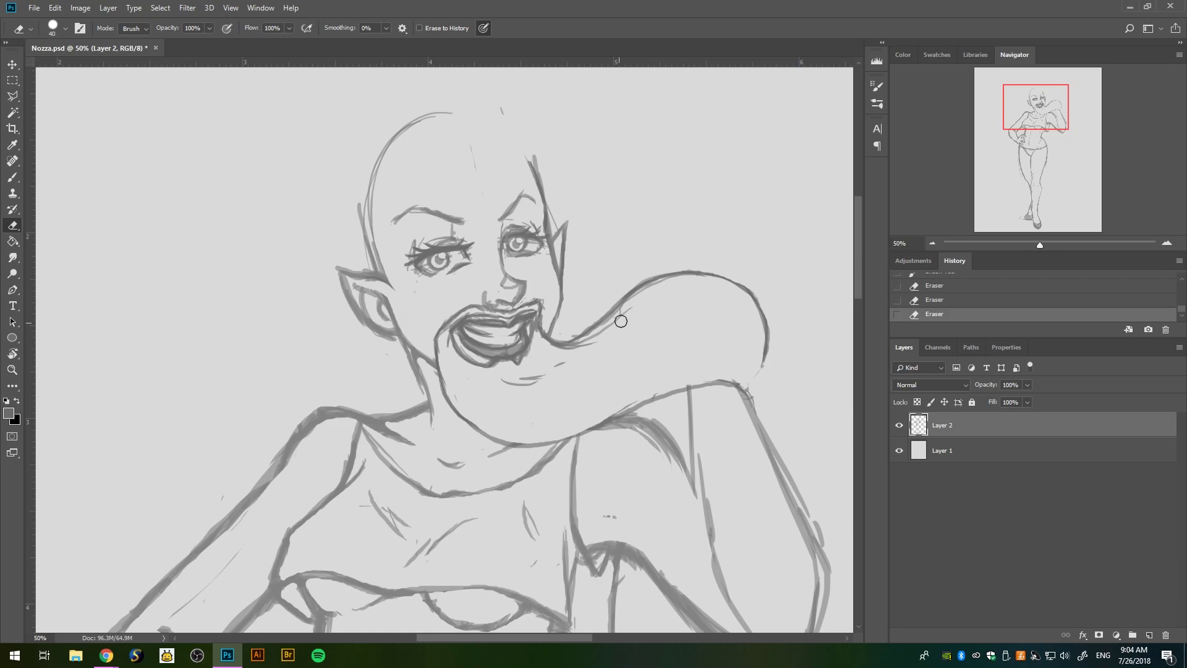
pyautogui.press('b')
pyautogui.moveTo(730, 318); pyautogui.dragTo(758, 395)
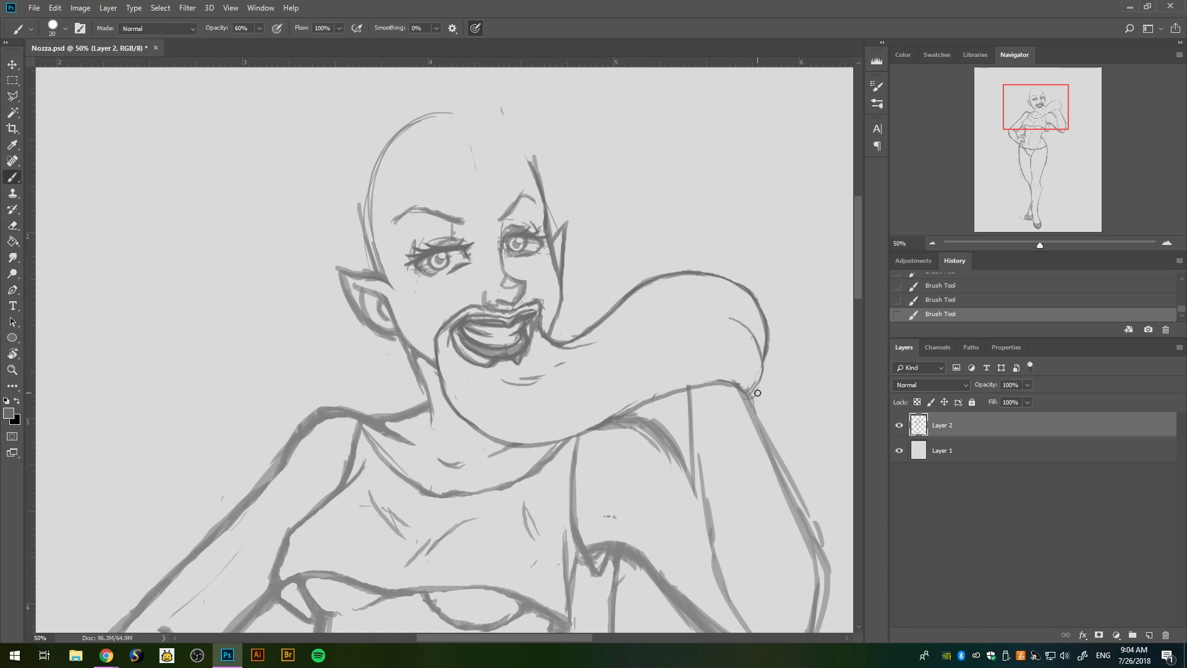
pyautogui.hotkey('ctrl', '-')
pyautogui.hotkey('ctrl', '-')
pyautogui.hotkey('ctrl', '-')
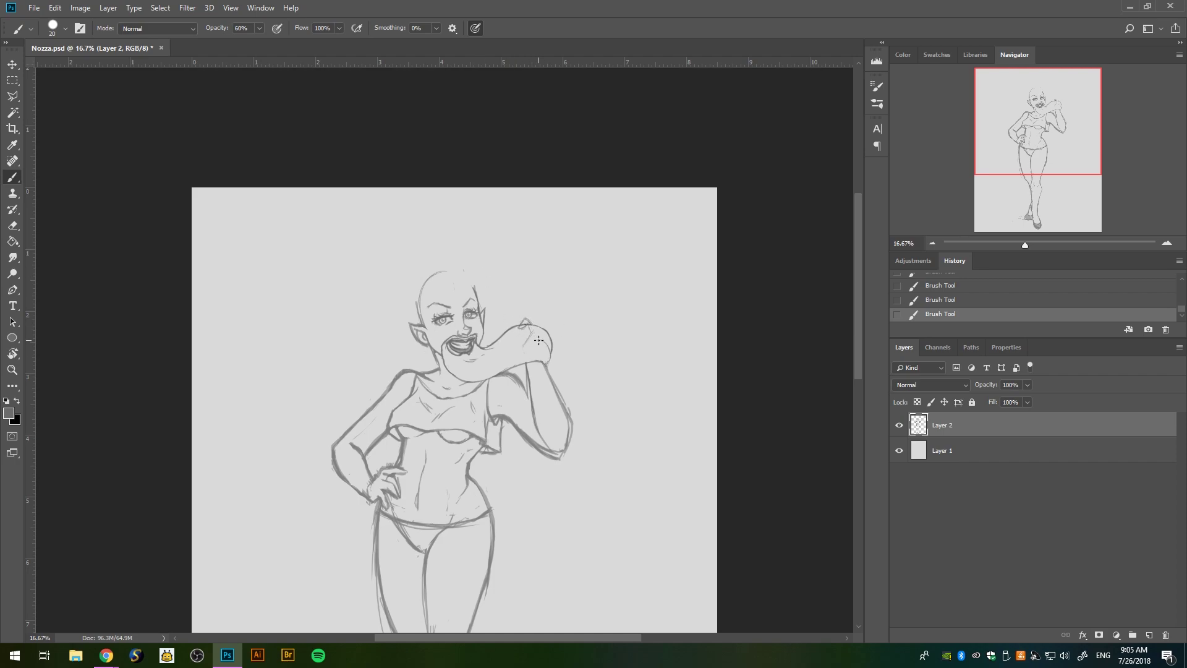
# - Rework the strand's tip and sketch the raised hand's fingers, wrist and forearm
pyautogui.moveTo(538, 340)
pyautogui.mouseDown()
pyautogui.moveTo(551, 366)
pyautogui.moveTo(535, 323)
pyautogui.mouseUp()
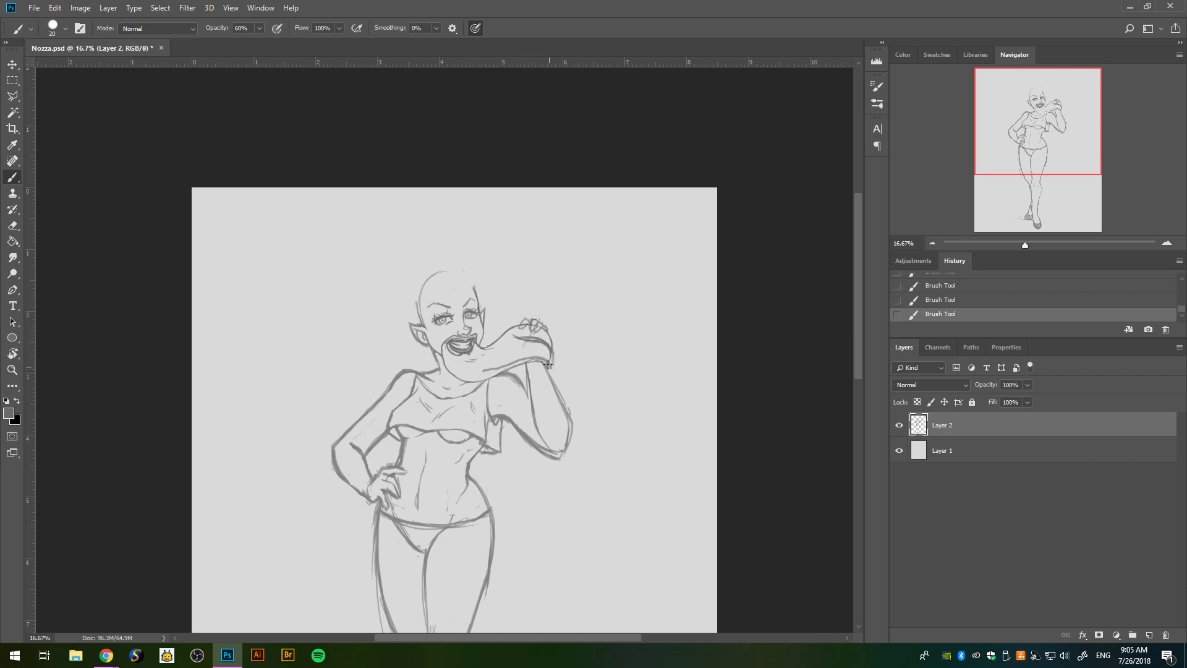
pyautogui.press('e')
pyautogui.moveTo(529, 342)
pyautogui.mouseDown()
pyautogui.moveTo(499, 343)
pyautogui.moveTo(548, 359)
pyautogui.moveTo(488, 371)
pyautogui.moveTo(542, 370)
pyautogui.mouseUp()
pyautogui.press('b')
pyautogui.moveTo(549, 349); pyautogui.dragTo(538, 364)
pyautogui.moveTo(548, 347); pyautogui.dragTo(542, 353)
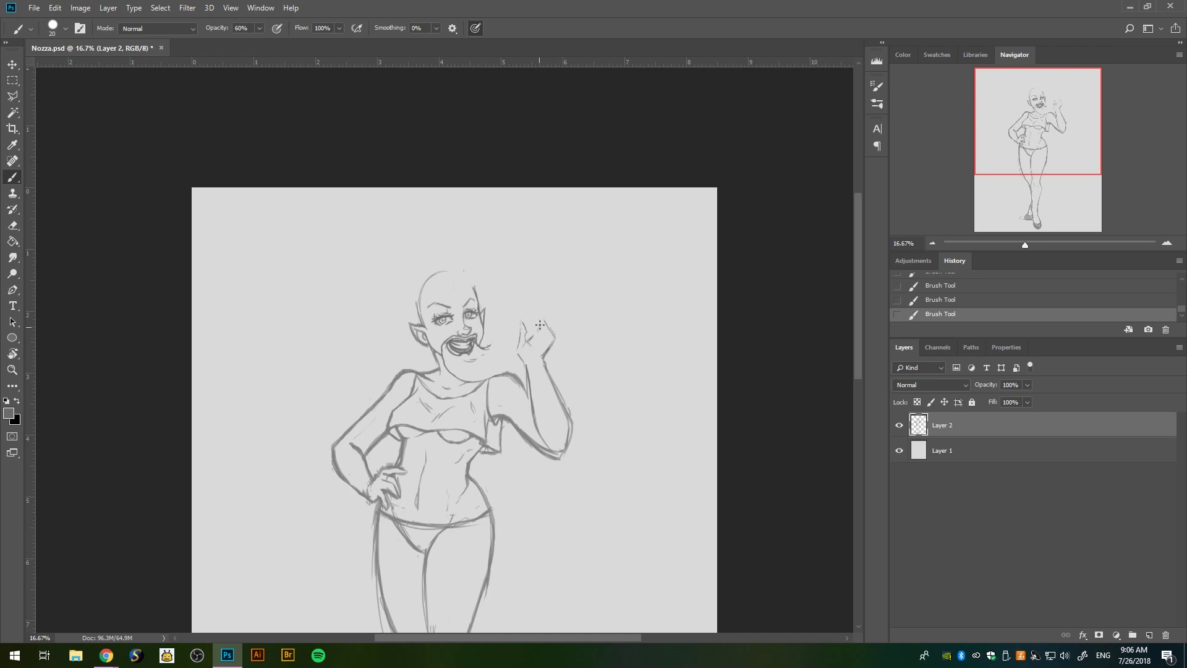
pyautogui.moveTo(540, 324); pyautogui.dragTo(553, 326)
pyautogui.moveTo(523, 334)
pyautogui.mouseDown()
pyautogui.moveTo(507, 374)
pyautogui.moveTo(527, 420)
pyautogui.mouseUp()
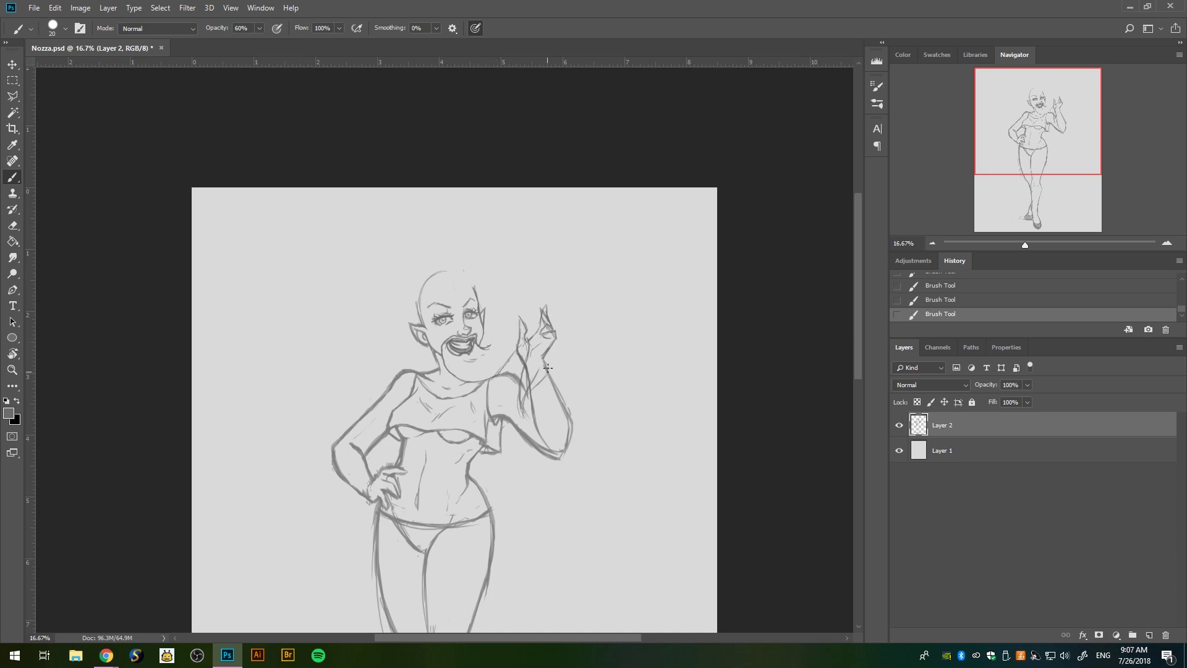
pyautogui.moveTo(550, 341)
pyautogui.mouseDown()
pyautogui.moveTo(524, 405)
pyautogui.moveTo(546, 326)
pyautogui.mouseUp()
# - Run the strand from the chin into the hand, refine the fingers, and add strand lines under the chin
pyautogui.moveTo(486, 347); pyautogui.dragTo(527, 322)
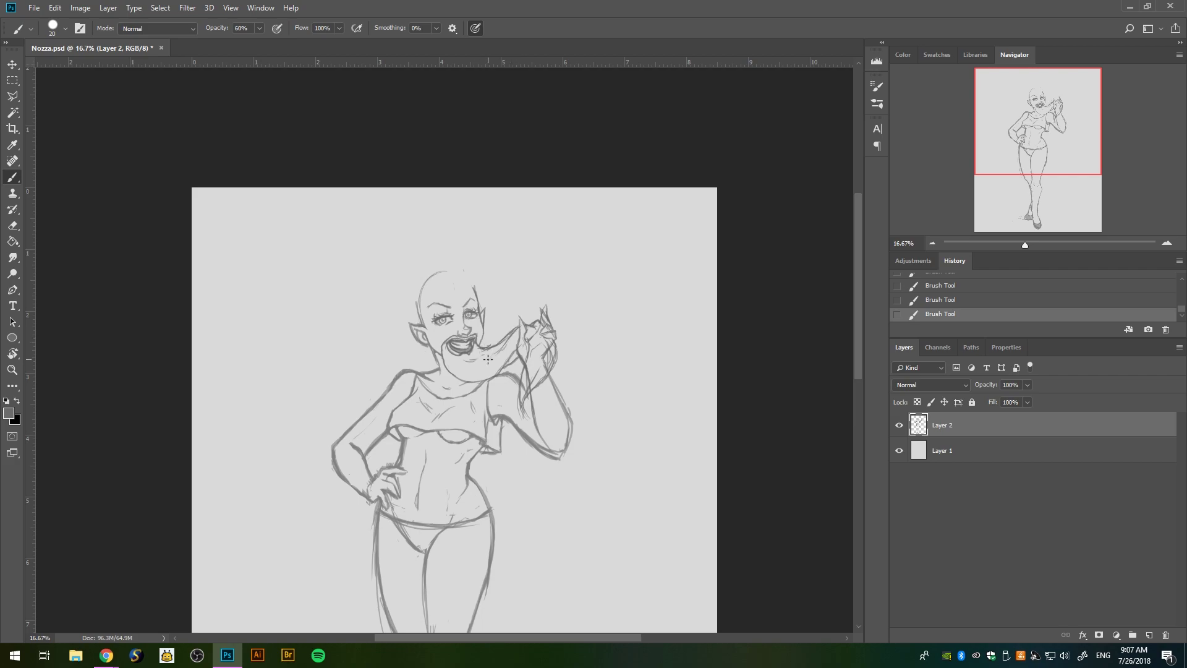
pyautogui.moveTo(525, 374)
pyautogui.mouseDown()
pyautogui.moveTo(541, 334)
pyautogui.moveTo(547, 378)
pyautogui.mouseUp()
pyautogui.press('e')
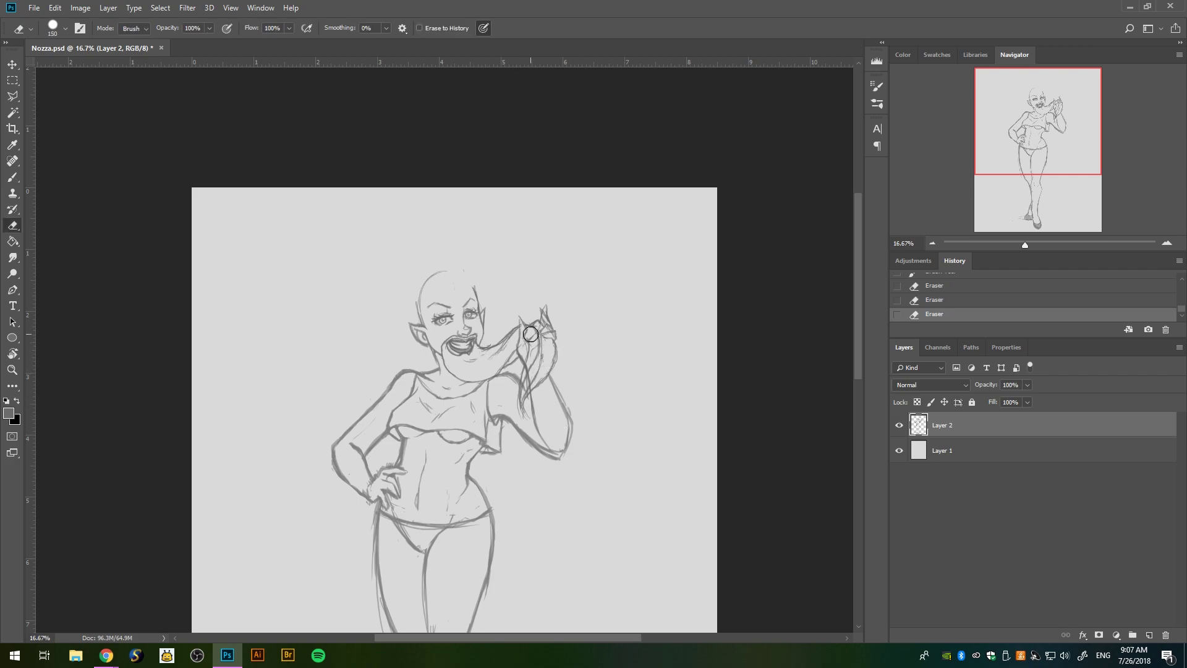
pyautogui.moveTo(530, 328); pyautogui.dragTo(527, 382)
pyautogui.press('b')
pyautogui.moveTo(549, 339)
pyautogui.mouseDown()
pyautogui.moveTo(525, 393)
pyautogui.moveTo(511, 347)
pyautogui.moveTo(485, 378)
pyautogui.moveTo(521, 397)
pyautogui.mouseUp()
pyautogui.press('e')
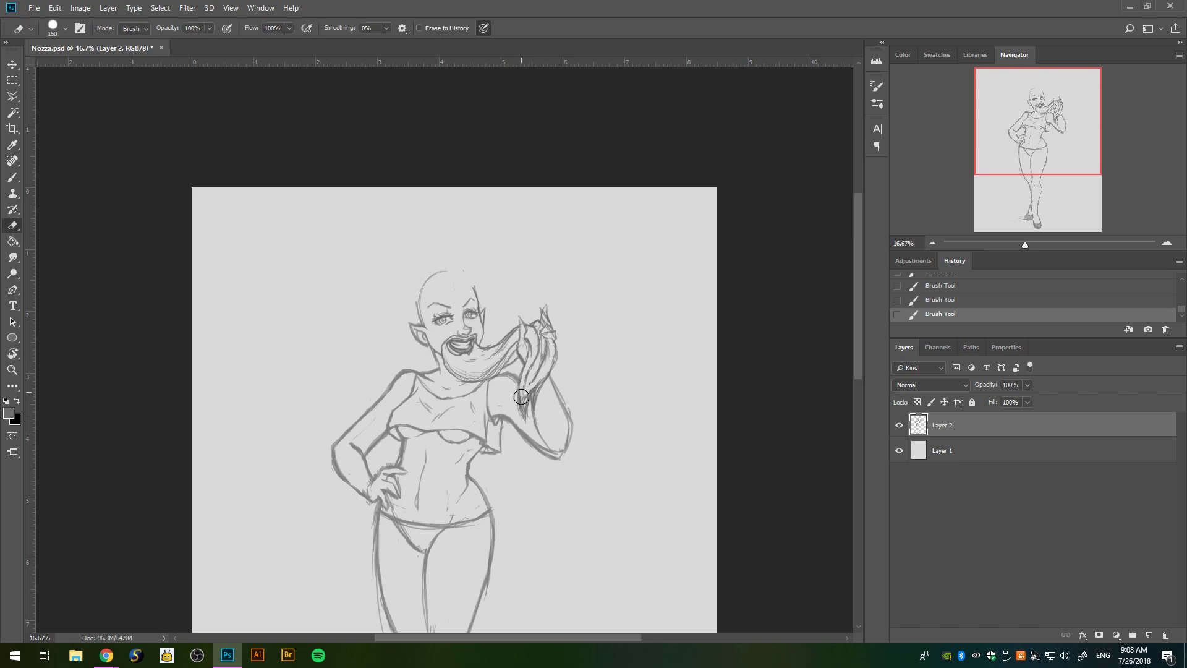
pyautogui.press('b')
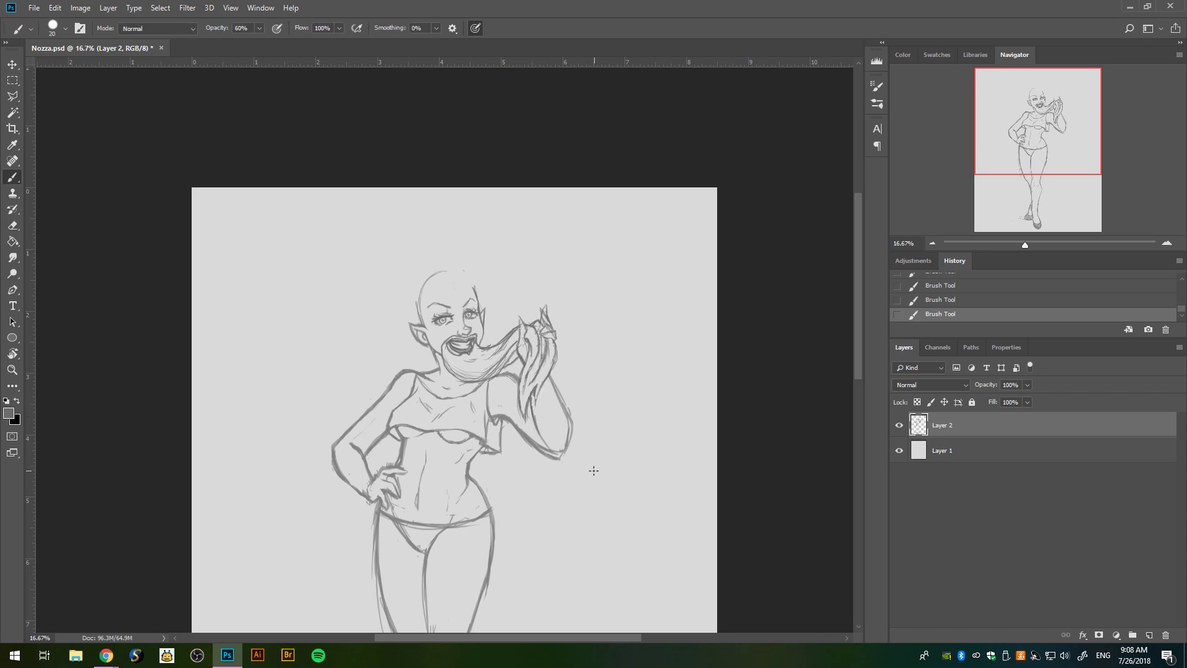
pyautogui.moveTo(543, 334)
pyautogui.mouseDown()
pyautogui.moveTo(522, 405)
pyautogui.moveTo(537, 330)
pyautogui.moveTo(548, 384)
pyautogui.moveTo(520, 415)
pyautogui.mouseUp()
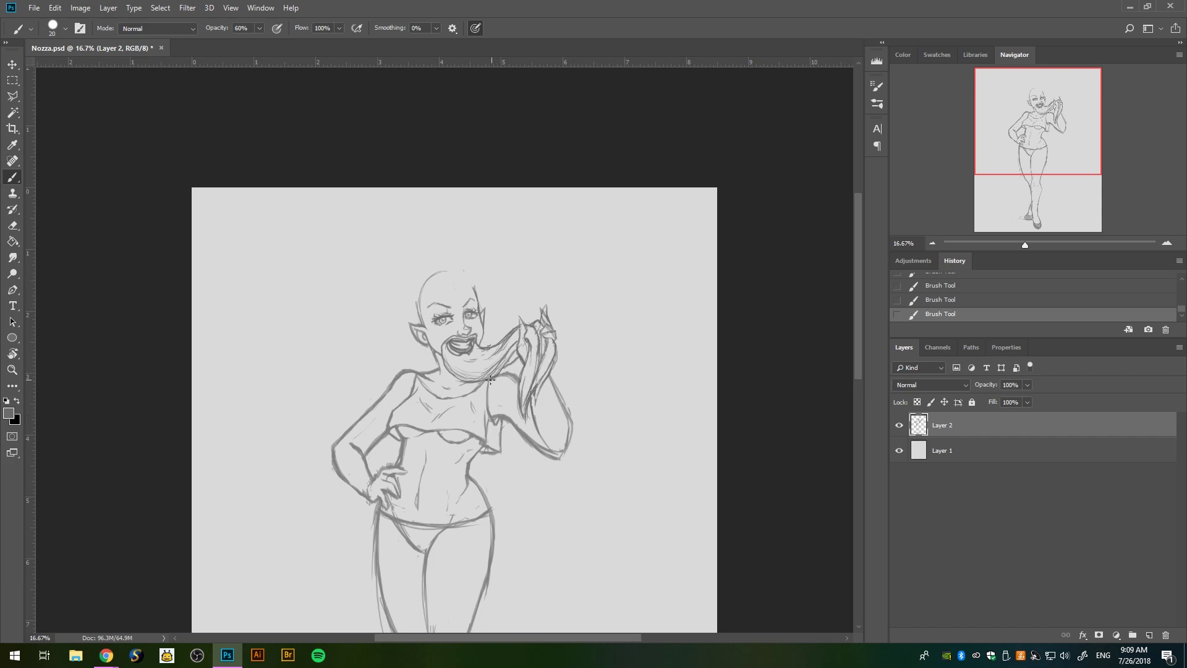
pyautogui.moveTo(490, 379); pyautogui.dragTo(460, 379)
pyautogui.hotkey('ctrl', '+')
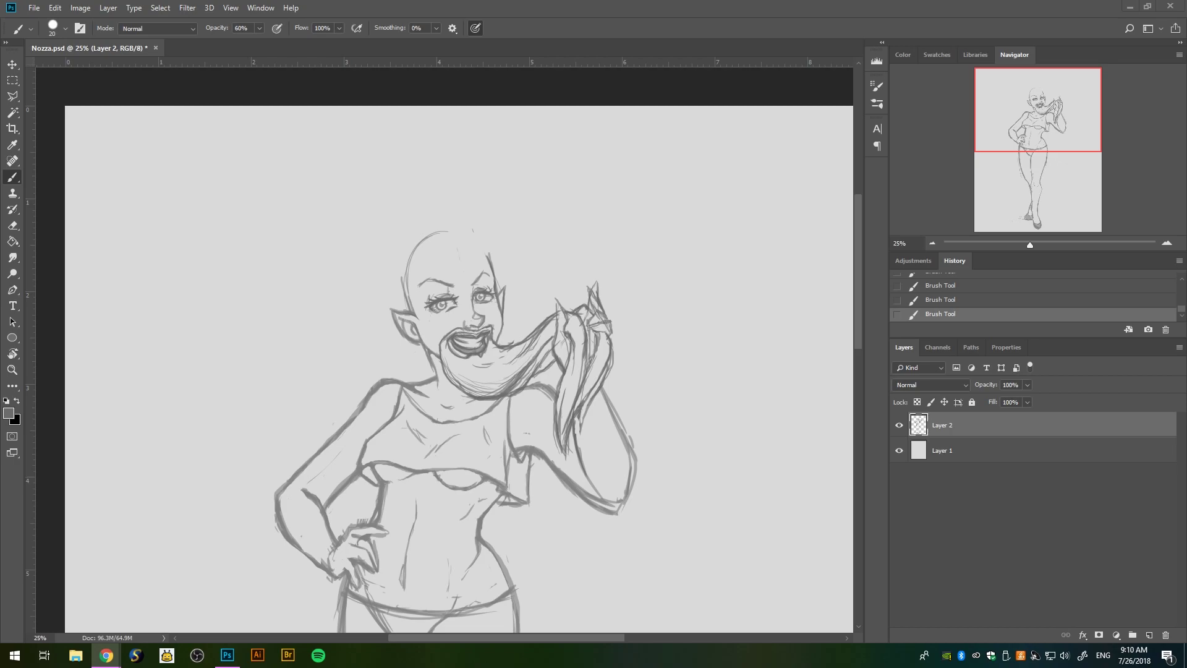
# - Redraw hair strands over the crown, around the face and curling onto the left shoulder
pyautogui.click(455, 199)
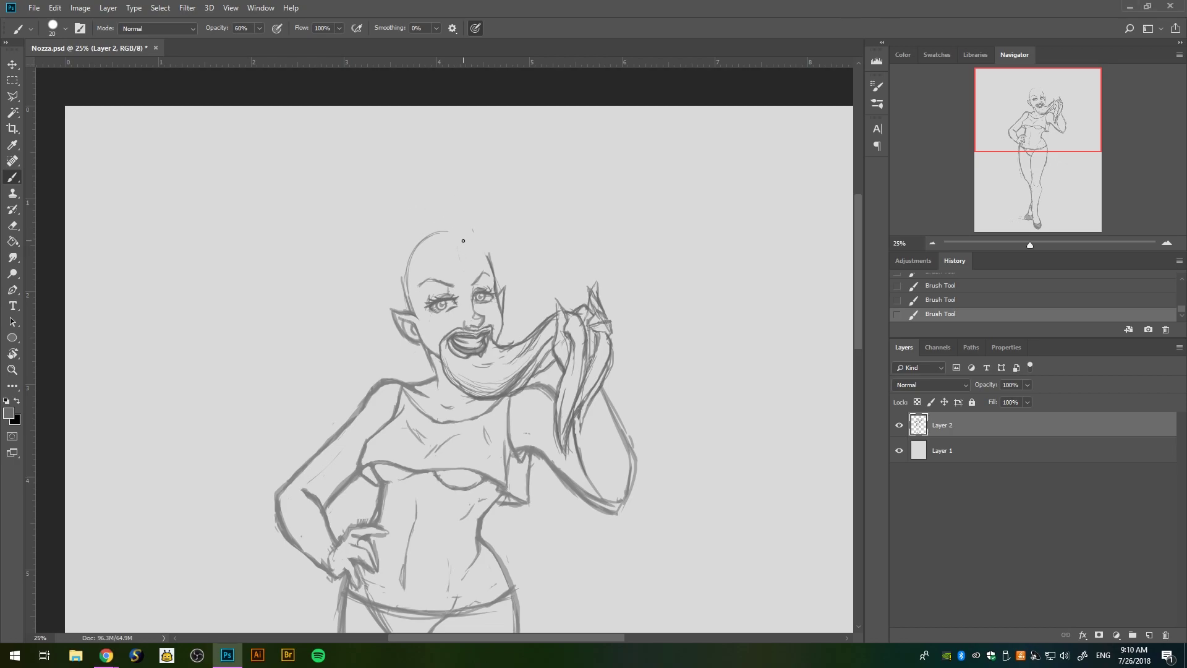
pyautogui.moveTo(425, 252)
pyautogui.mouseDown()
pyautogui.moveTo(462, 221)
pyautogui.moveTo(461, 239)
pyautogui.mouseUp()
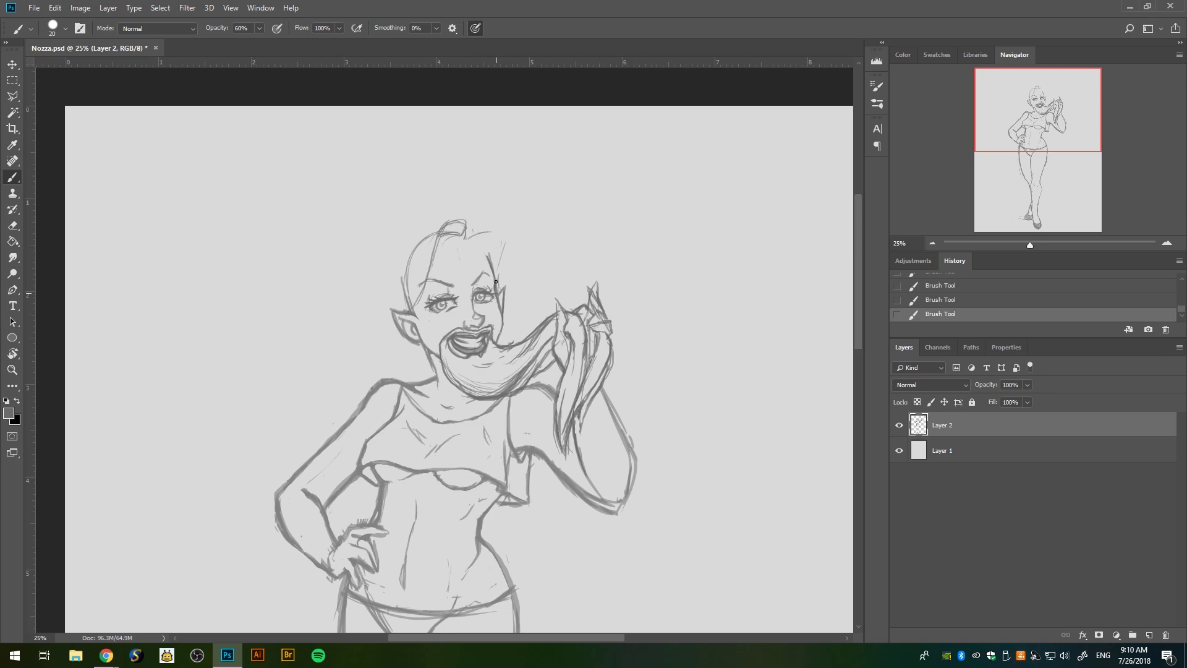
pyautogui.moveTo(496, 282); pyautogui.dragTo(471, 242)
pyautogui.moveTo(499, 291); pyautogui.dragTo(515, 224)
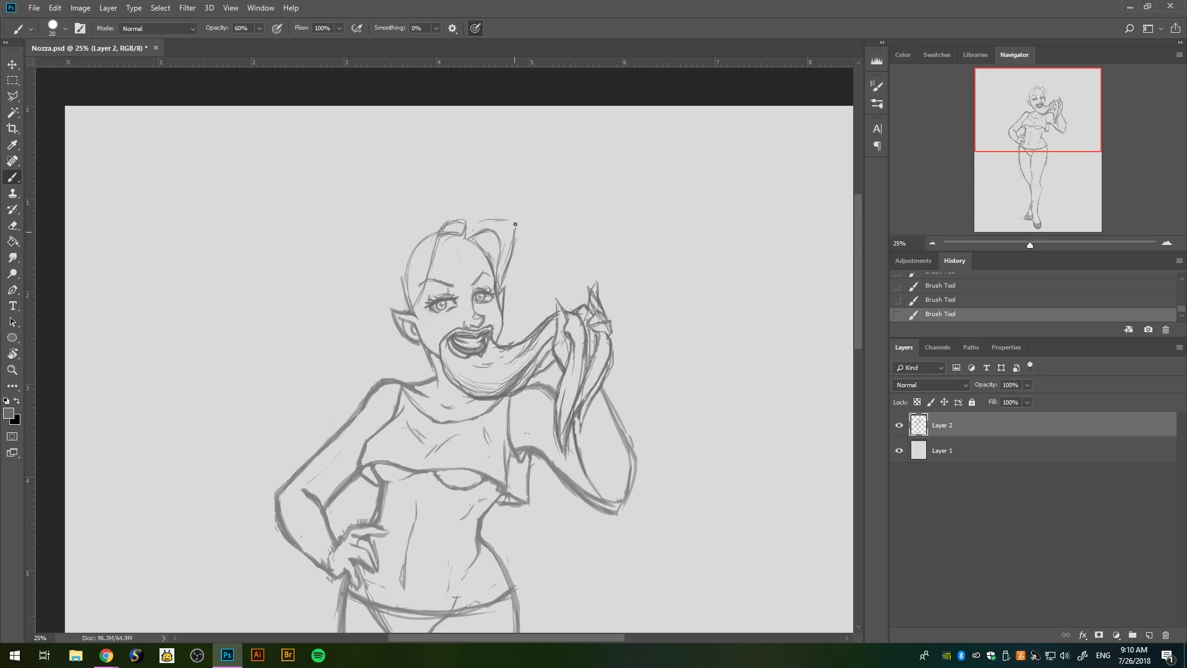
pyautogui.moveTo(513, 344); pyautogui.dragTo(515, 309)
pyautogui.moveTo(471, 237); pyautogui.dragTo(467, 207)
pyautogui.moveTo(394, 253); pyautogui.dragTo(462, 202)
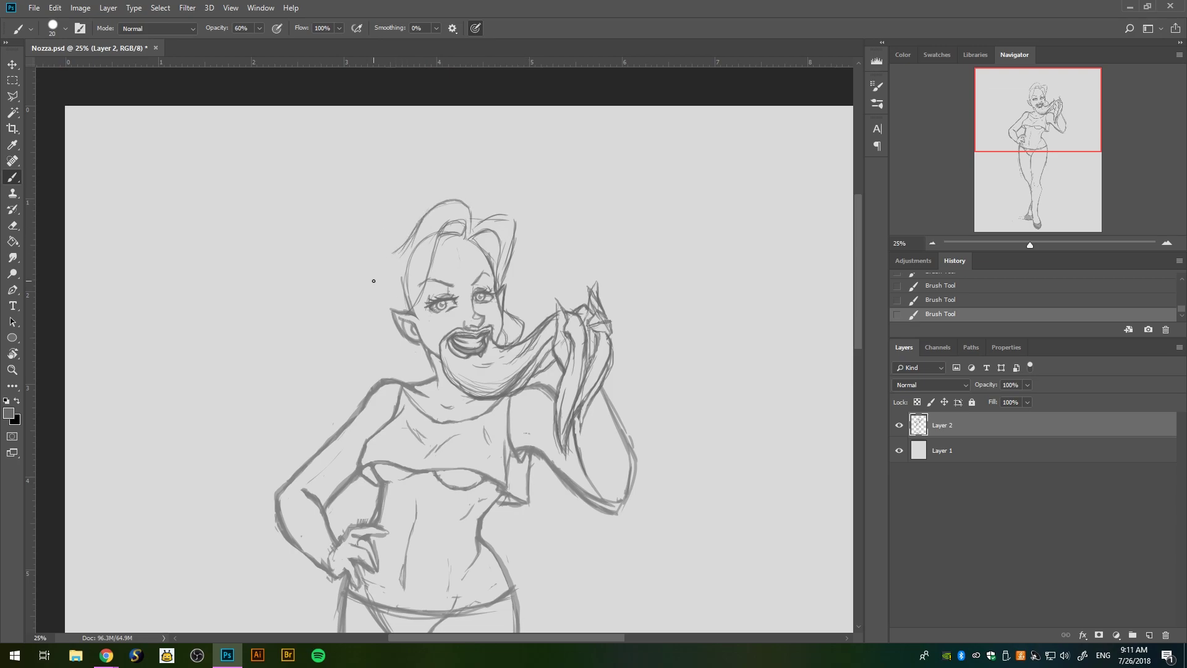
pyautogui.moveTo(374, 282)
pyautogui.mouseDown()
pyautogui.moveTo(392, 315)
pyautogui.moveTo(374, 379)
pyautogui.mouseUp()
pyautogui.moveTo(409, 342)
pyautogui.mouseDown()
pyautogui.moveTo(425, 383)
pyautogui.moveTo(338, 420)
pyautogui.moveTo(371, 272)
pyautogui.moveTo(325, 409)
pyautogui.mouseUp()
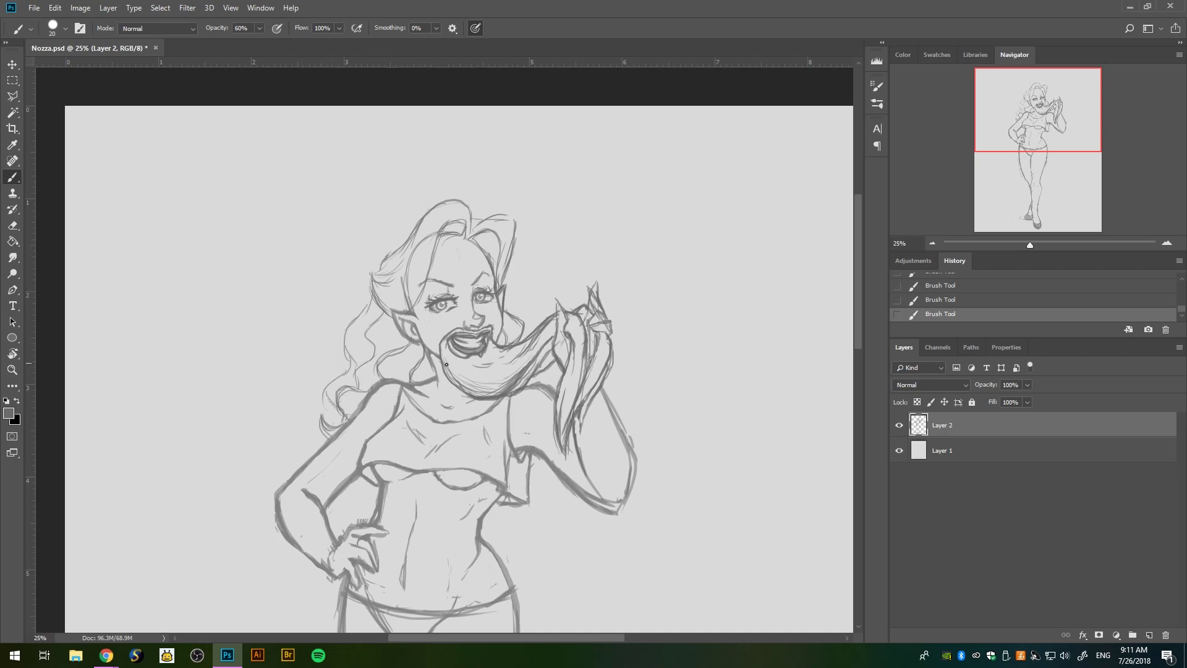
# - Trim and redraw the left hair outline, adding curls near the shoulder
pyautogui.moveTo(381, 320)
pyautogui.mouseDown()
pyautogui.moveTo(351, 329)
pyautogui.moveTo(399, 260)
pyautogui.mouseUp()
pyautogui.press('e')
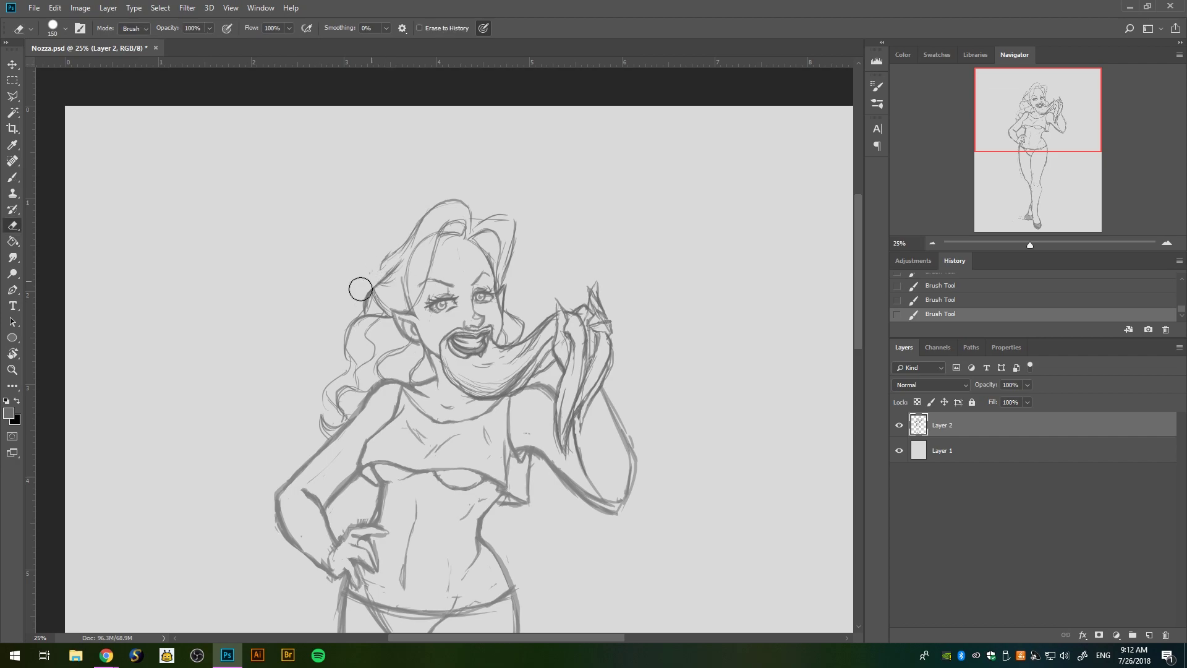
pyautogui.moveTo(349, 315); pyautogui.dragTo(396, 278)
pyautogui.moveTo(378, 306); pyautogui.dragTo(424, 240)
pyautogui.press('b')
pyautogui.hotkey('ctrl', 'alt', 'z')
pyautogui.hotkey('ctrl', 'alt', 'z')
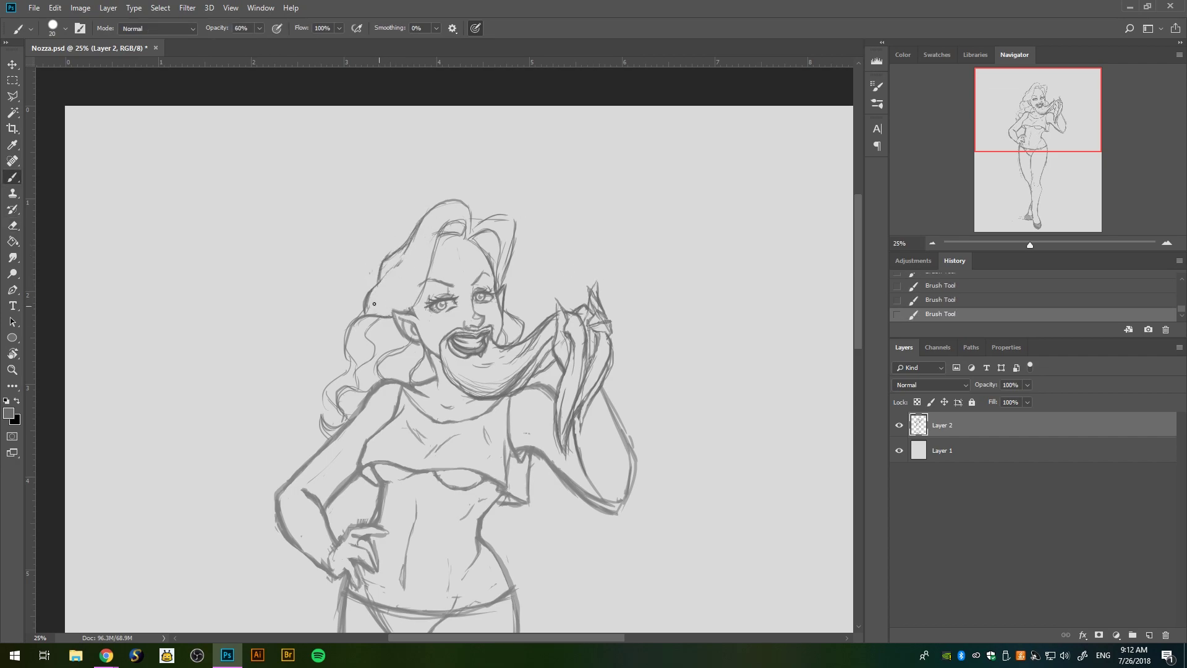
pyautogui.moveTo(374, 304)
pyautogui.mouseDown()
pyautogui.moveTo(389, 250)
pyautogui.moveTo(405, 254)
pyautogui.moveTo(359, 368)
pyautogui.moveTo(397, 330)
pyautogui.moveTo(368, 395)
pyautogui.mouseUp()
pyautogui.moveTo(420, 347); pyautogui.dragTo(401, 384)
pyautogui.moveTo(363, 319)
pyautogui.mouseDown()
pyautogui.moveTo(329, 425)
pyautogui.moveTo(341, 388)
pyautogui.moveTo(345, 414)
pyautogui.mouseUp()
pyautogui.moveTo(371, 358)
pyautogui.mouseDown()
pyautogui.moveTo(362, 386)
pyautogui.moveTo(350, 387)
pyautogui.mouseUp()
pyautogui.moveTo(531, 459); pyautogui.dragTo(541, 477)
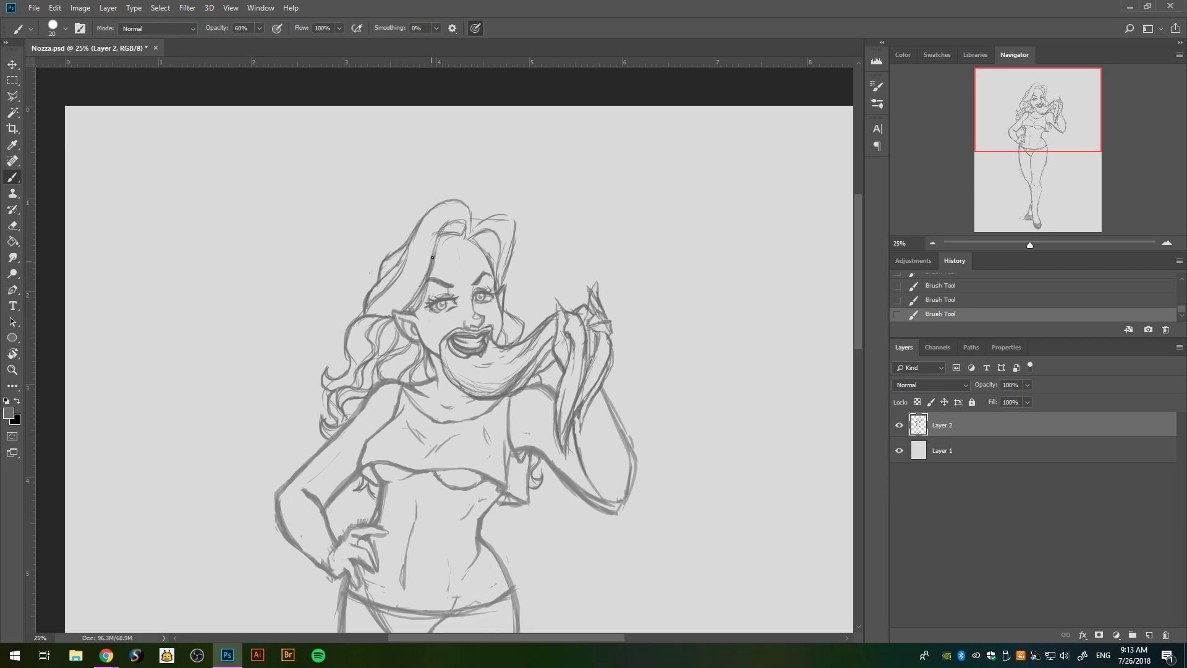
# - Retouch the hair strokes along the top and right edge of the head
pyautogui.moveTo(433, 258)
pyautogui.mouseDown()
pyautogui.moveTo(461, 227)
pyautogui.moveTo(498, 272)
pyautogui.moveTo(488, 243)
pyautogui.moveTo(515, 266)
pyautogui.mouseUp()
pyautogui.press('e')
pyautogui.press('b')
pyautogui.press('e')
pyautogui.moveTo(402, 232); pyautogui.dragTo(416, 251)
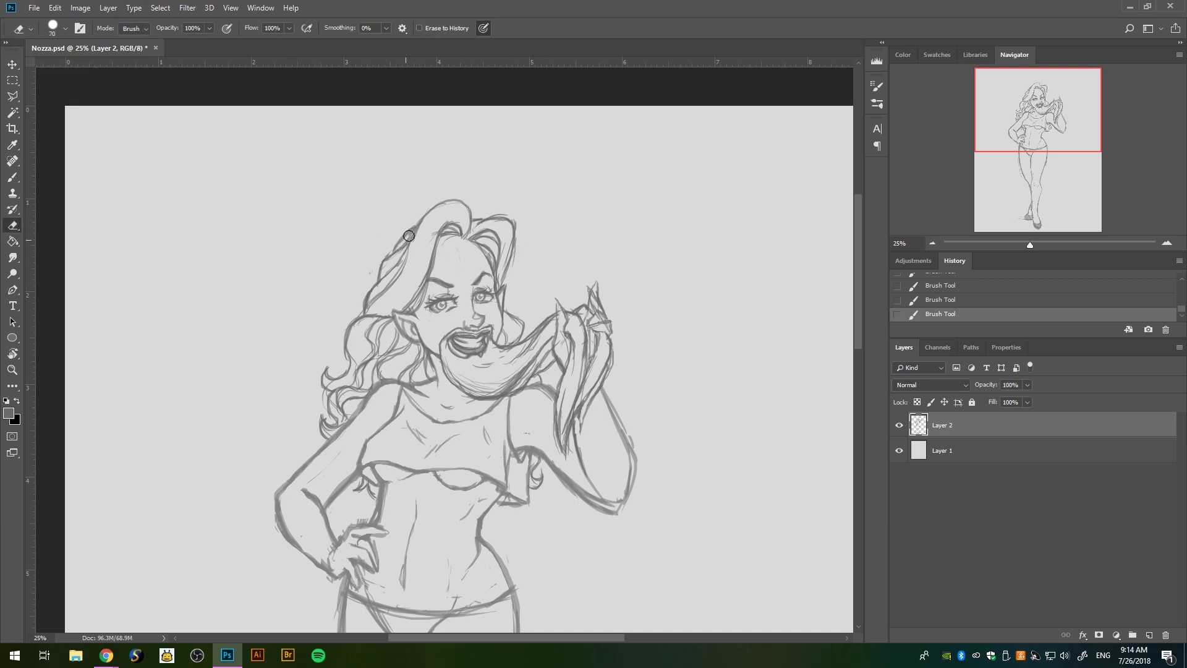
pyautogui.press('b')
pyautogui.moveTo(504, 254)
pyautogui.mouseDown()
pyautogui.moveTo(512, 284)
pyautogui.moveTo(569, 229)
pyautogui.mouseUp()
pyautogui.moveTo(490, 148); pyautogui.dragTo(501, 192)
pyautogui.press('e')
pyautogui.press('b')
pyautogui.hotkey('ctrl', 'z')
# - Zoom in and carve a small ring earring at the ear with a tiny eraser
pyautogui.moveTo(451, 273); pyautogui.dragTo(458, 285)
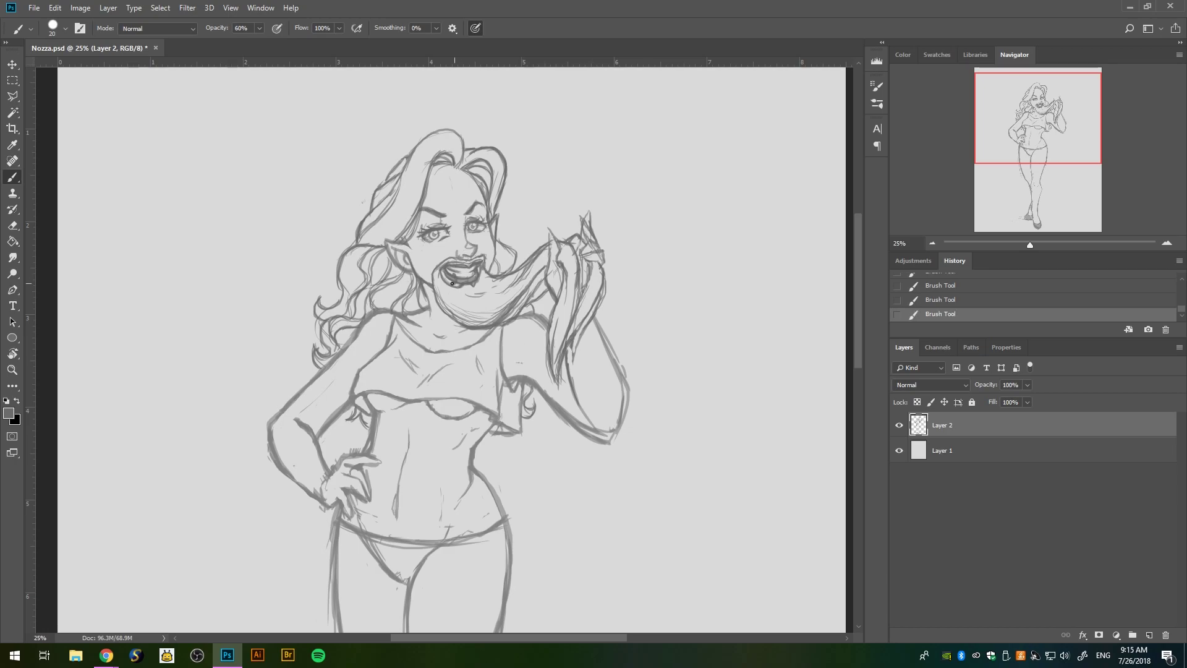
pyautogui.scroll(5, 455, 278)
pyautogui.press('e')
pyautogui.press('[')
pyautogui.press('[')
pyautogui.press('[')
pyautogui.moveTo(506, 185)
pyautogui.mouseDown()
pyautogui.moveTo(529, 233)
pyautogui.moveTo(504, 269)
pyautogui.moveTo(545, 245)
pyautogui.mouseUp()
pyautogui.moveTo(525, 195)
pyautogui.mouseDown()
pyautogui.moveTo(504, 265)
pyautogui.moveTo(535, 210)
pyautogui.moveTo(518, 250)
pyautogui.moveTo(546, 251)
pyautogui.moveTo(504, 278)
pyautogui.mouseUp()
pyautogui.press('b')
pyautogui.press('e')
pyautogui.moveTo(445, 216)
pyautogui.mouseDown()
pyautogui.moveTo(482, 266)
pyautogui.moveTo(572, 272)
pyautogui.moveTo(471, 237)
pyautogui.moveTo(419, 264)
pyautogui.mouseUp()
# - Add a short dark stroke near the mouth and zoom out to the whole figure
pyautogui.hotkey('ctrl', '-')
pyautogui.hotkey('ctrl', '-')
pyautogui.hotkey('ctrl', '-')
pyautogui.hotkey('ctrl', '-')
pyautogui.press('b')
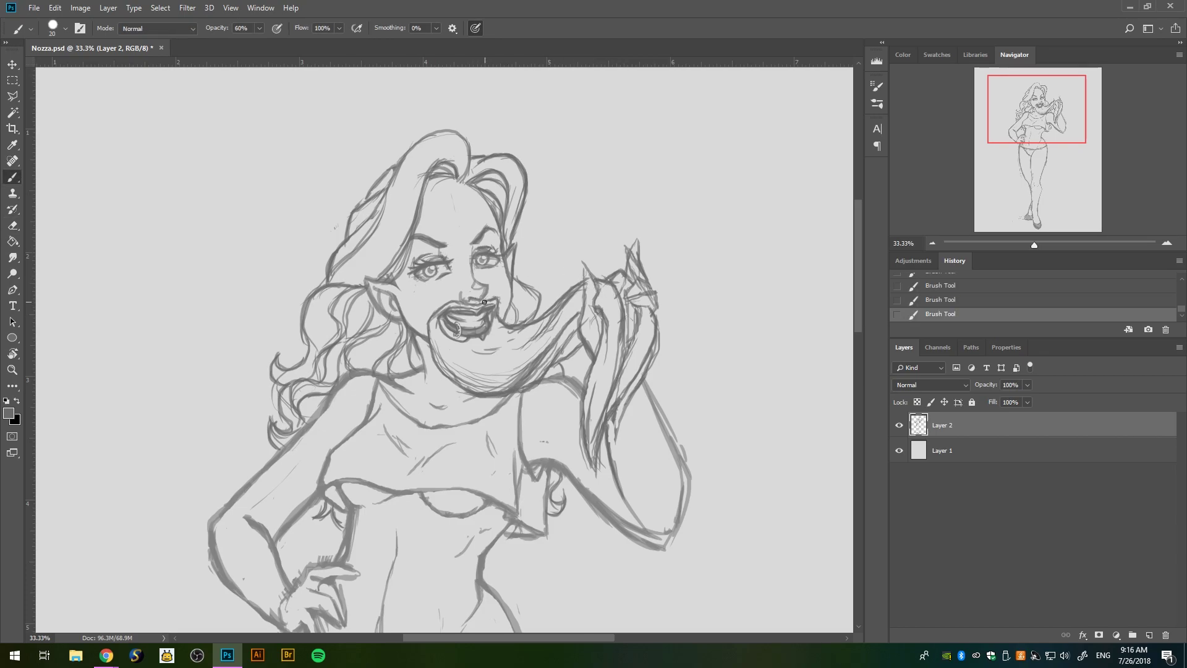
pyautogui.moveTo(515, 306); pyautogui.dragTo(519, 323)
pyautogui.hotkey('ctrl', '-')
pyautogui.hotkey('ctrl', '-')
pyautogui.hotkey('ctrl', '-')
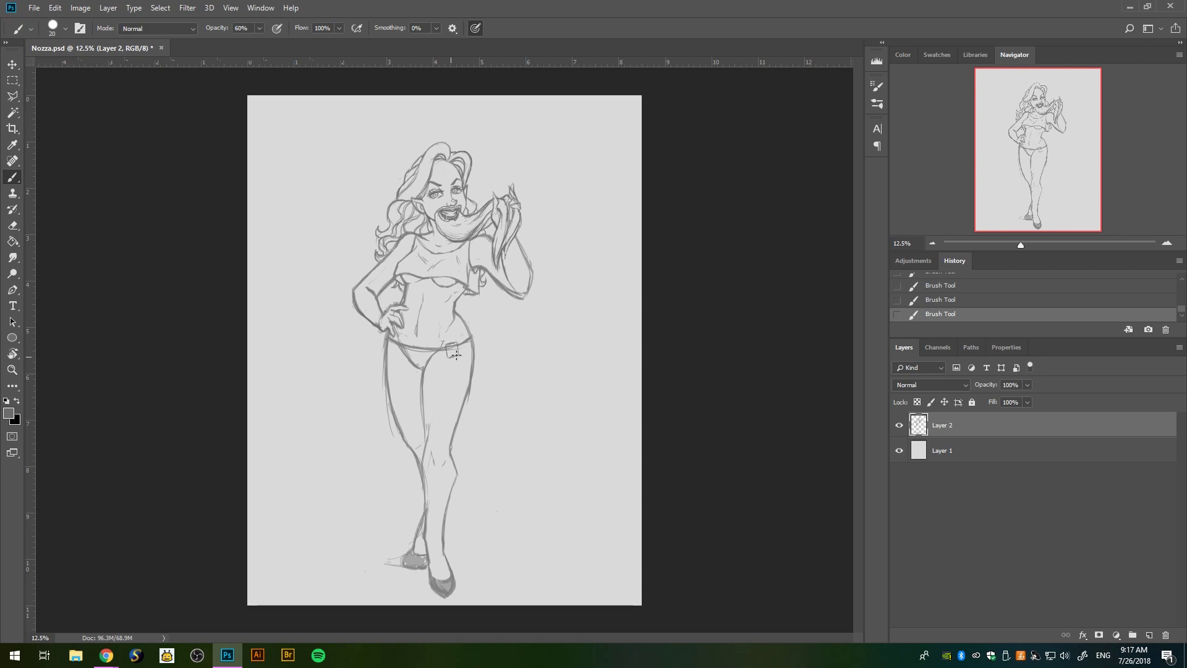
# - Draw both suspender straps from the neckline down to the belt, marking the buckle
pyautogui.moveTo(444, 282)
pyautogui.mouseDown()
pyautogui.moveTo(446, 340)
pyautogui.moveTo(442, 253)
pyautogui.moveTo(455, 275)
pyautogui.moveTo(449, 343)
pyautogui.mouseUp()
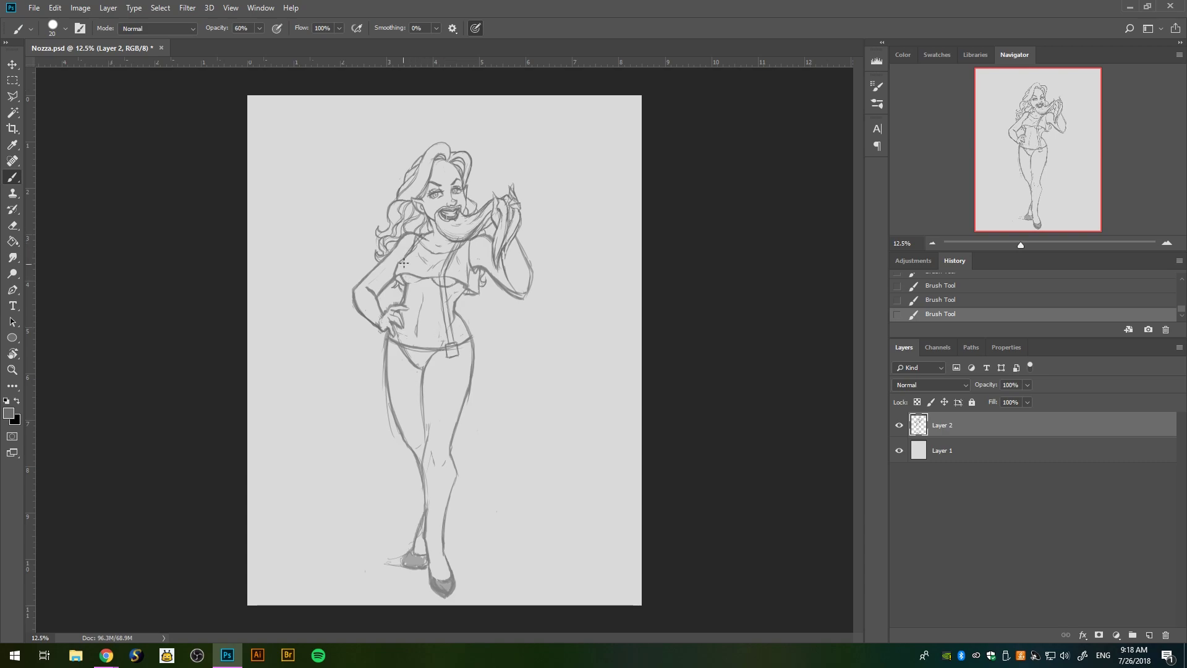
pyautogui.moveTo(404, 263)
pyautogui.mouseDown()
pyautogui.moveTo(397, 303)
pyautogui.moveTo(397, 292)
pyautogui.moveTo(452, 340)
pyautogui.moveTo(446, 311)
pyautogui.mouseUp()
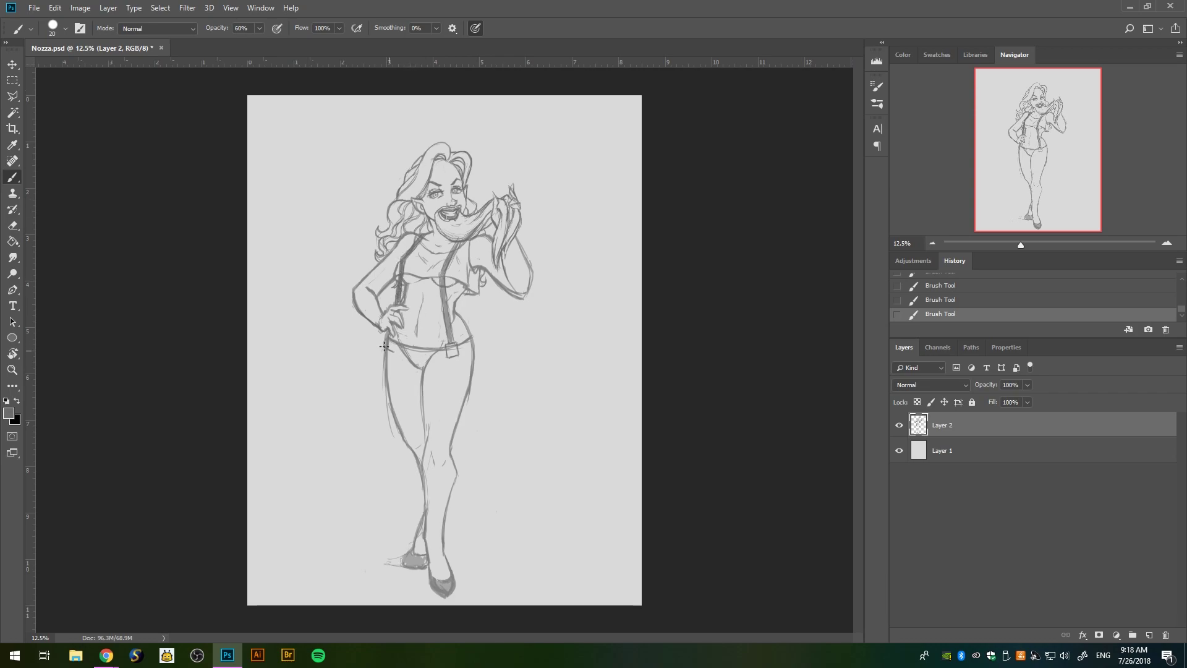
pyautogui.press('e')
pyautogui.moveTo(385, 339); pyautogui.dragTo(395, 344)
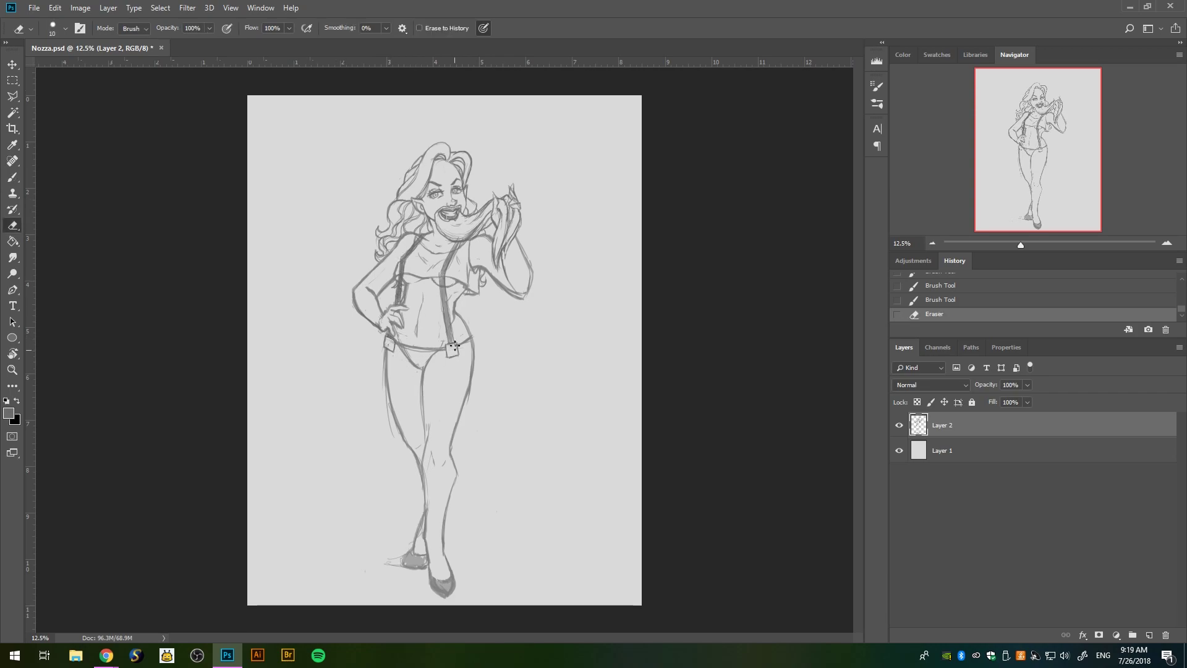
pyautogui.press('b')
pyautogui.hotkey('ctrl', 'z')
pyautogui.click(454, 347)
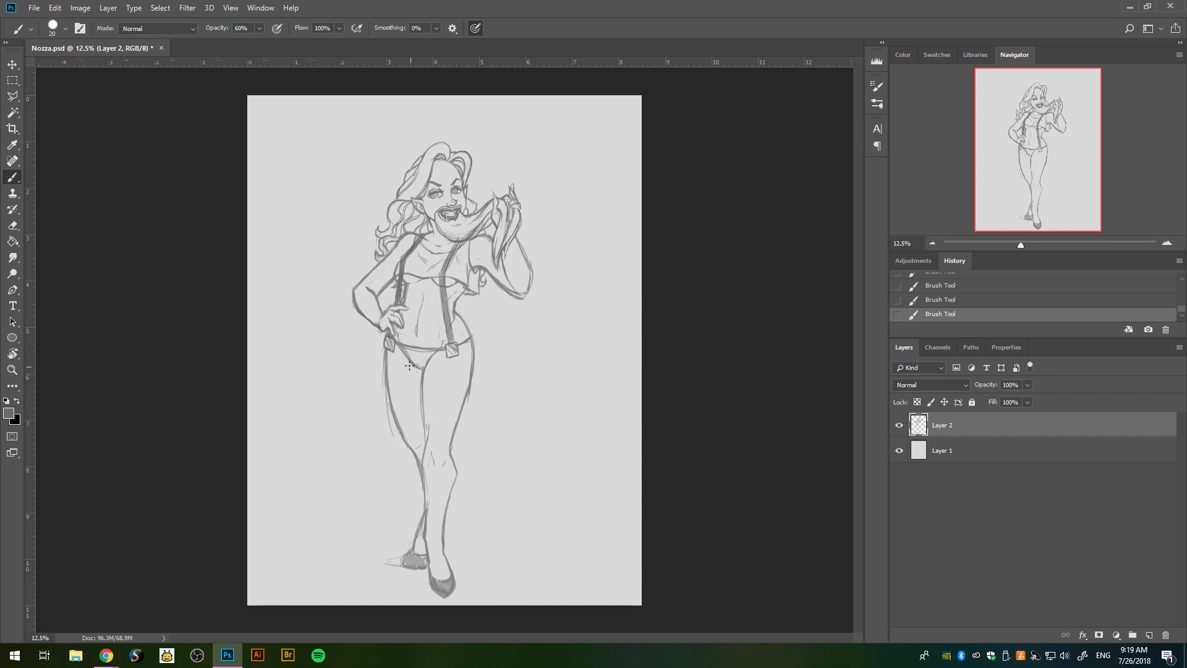
# - Draw the shorts hems across both thighs and add hatching to the shorts
pyautogui.moveTo(384, 363); pyautogui.dragTo(475, 364)
pyautogui.press('e')
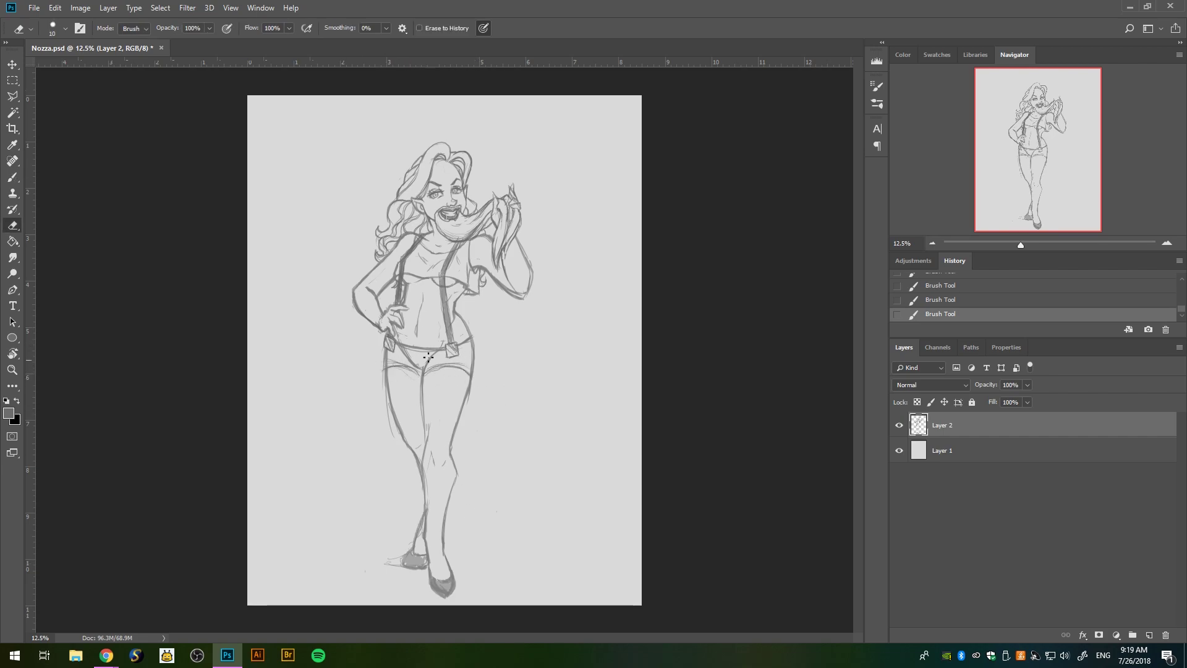
pyautogui.moveTo(403, 350)
pyautogui.mouseDown()
pyautogui.moveTo(418, 383)
pyautogui.moveTo(382, 381)
pyautogui.moveTo(445, 366)
pyautogui.moveTo(473, 399)
pyautogui.moveTo(423, 389)
pyautogui.moveTo(425, 370)
pyautogui.mouseUp()
pyautogui.hotkey('ctrl', 'z')
pyautogui.press('b')
pyautogui.press('e')
pyautogui.press('b')
pyautogui.moveTo(421, 317)
pyautogui.mouseDown()
pyautogui.moveTo(429, 324)
pyautogui.moveTo(397, 348)
pyautogui.mouseUp()
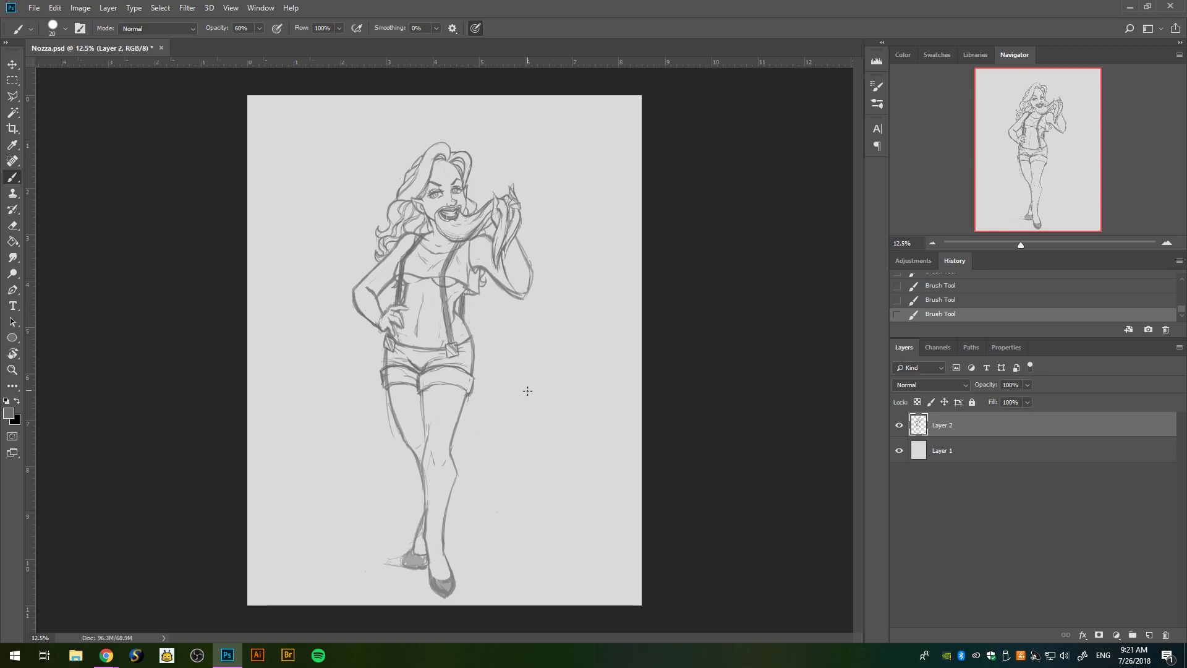
pyautogui.moveTo(385, 372)
pyautogui.mouseDown()
pyautogui.moveTo(391, 388)
pyautogui.moveTo(470, 385)
pyautogui.mouseUp()
# - On a new layer, sketch the outlines of the right and left wings
pyautogui.click(1149, 635)
pyautogui.moveTo(455, 238)
pyautogui.mouseDown()
pyautogui.moveTo(494, 179)
pyautogui.moveTo(566, 124)
pyautogui.mouseUp()
pyautogui.moveTo(470, 283)
pyautogui.mouseDown()
pyautogui.moveTo(566, 127)
pyautogui.moveTo(527, 244)
pyautogui.mouseUp()
pyautogui.moveTo(486, 344); pyautogui.dragTo(482, 294)
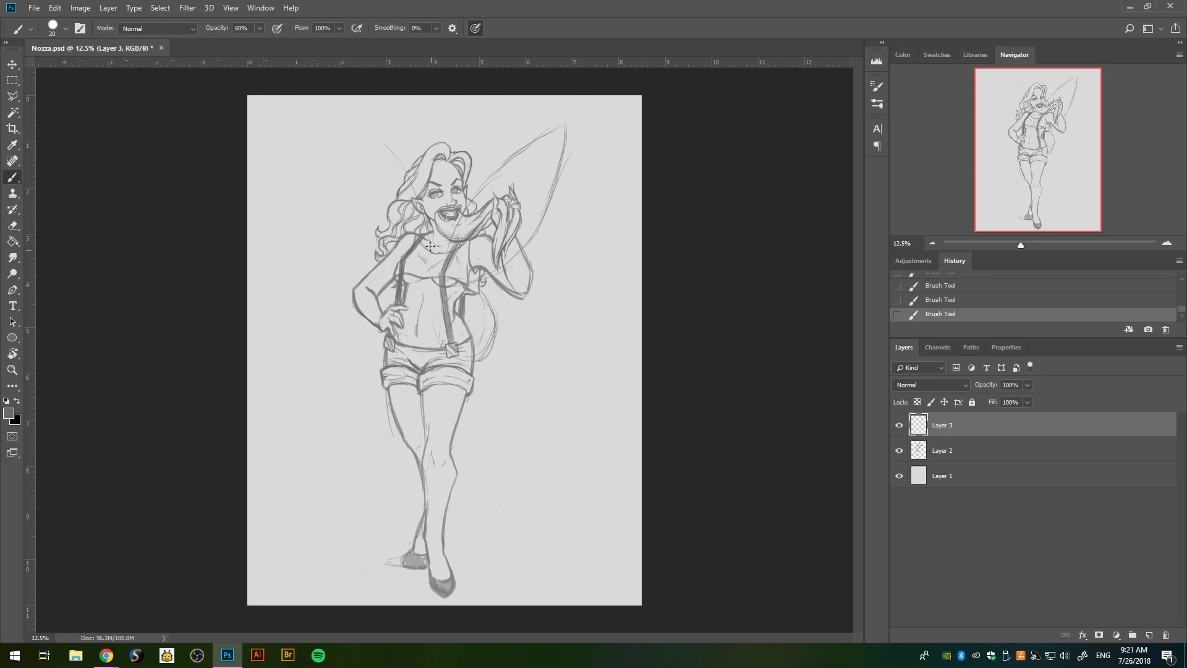
pyautogui.moveTo(408, 174)
pyautogui.mouseDown()
pyautogui.moveTo(354, 121)
pyautogui.moveTo(405, 282)
pyautogui.moveTo(375, 345)
pyautogui.mouseUp()
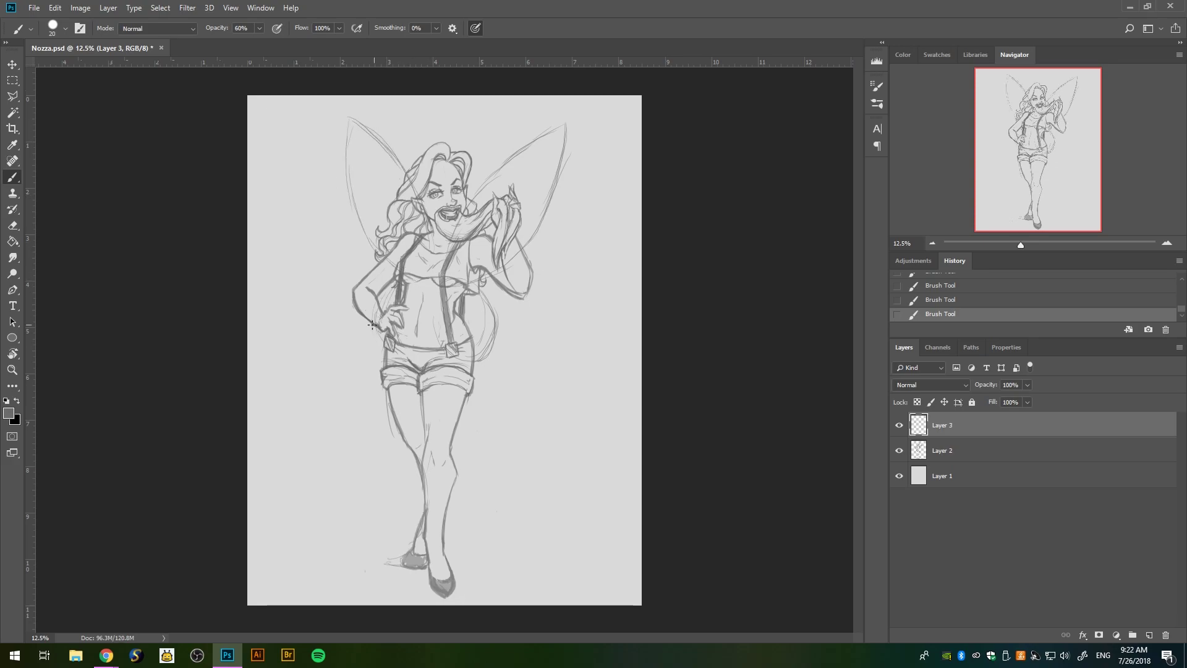
pyautogui.moveTo(396, 278)
pyautogui.mouseDown()
pyautogui.moveTo(371, 315)
pyautogui.moveTo(377, 353)
pyautogui.mouseUp()
# - Erase stray lines near the left hip and trace both wings with darker strokes
pyautogui.press('e')
pyautogui.moveTo(381, 304)
pyautogui.mouseDown()
pyautogui.moveTo(371, 319)
pyautogui.moveTo(427, 353)
pyautogui.mouseUp()
pyautogui.moveTo(408, 349); pyautogui.dragTo(426, 355)
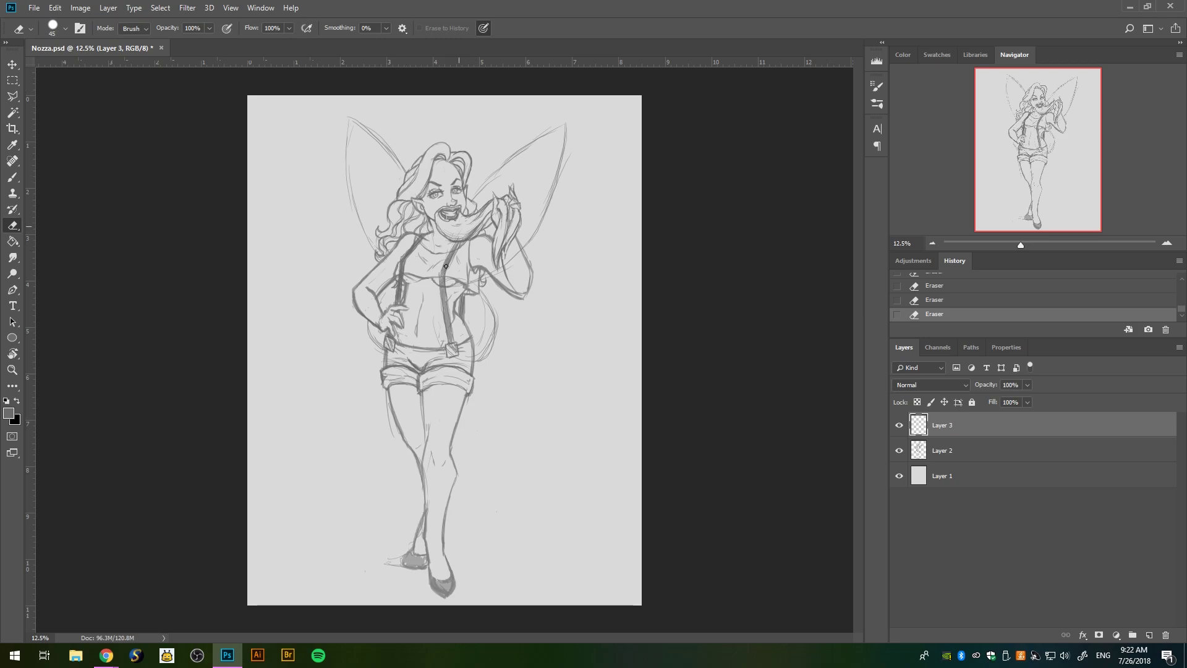
pyautogui.press('b')
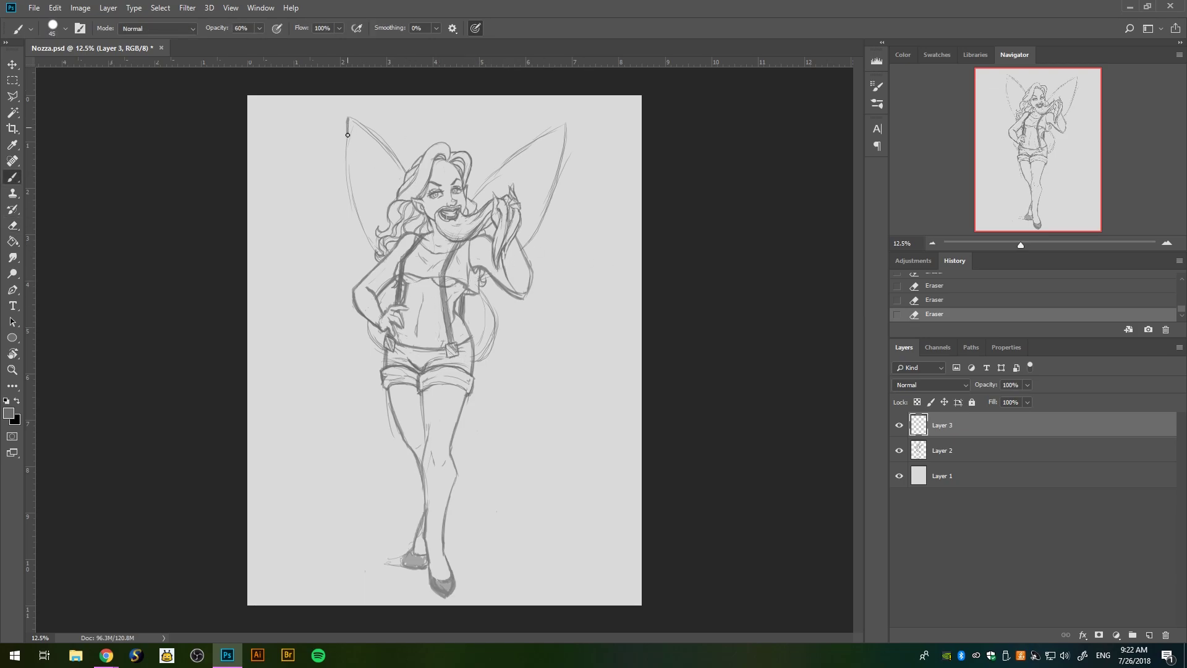
pyautogui.moveTo(348, 135)
pyautogui.mouseDown()
pyautogui.moveTo(373, 248)
pyautogui.moveTo(405, 170)
pyautogui.mouseUp()
pyautogui.moveTo(473, 201)
pyautogui.mouseDown()
pyautogui.moveTo(506, 162)
pyautogui.moveTo(563, 172)
pyautogui.mouseUp()
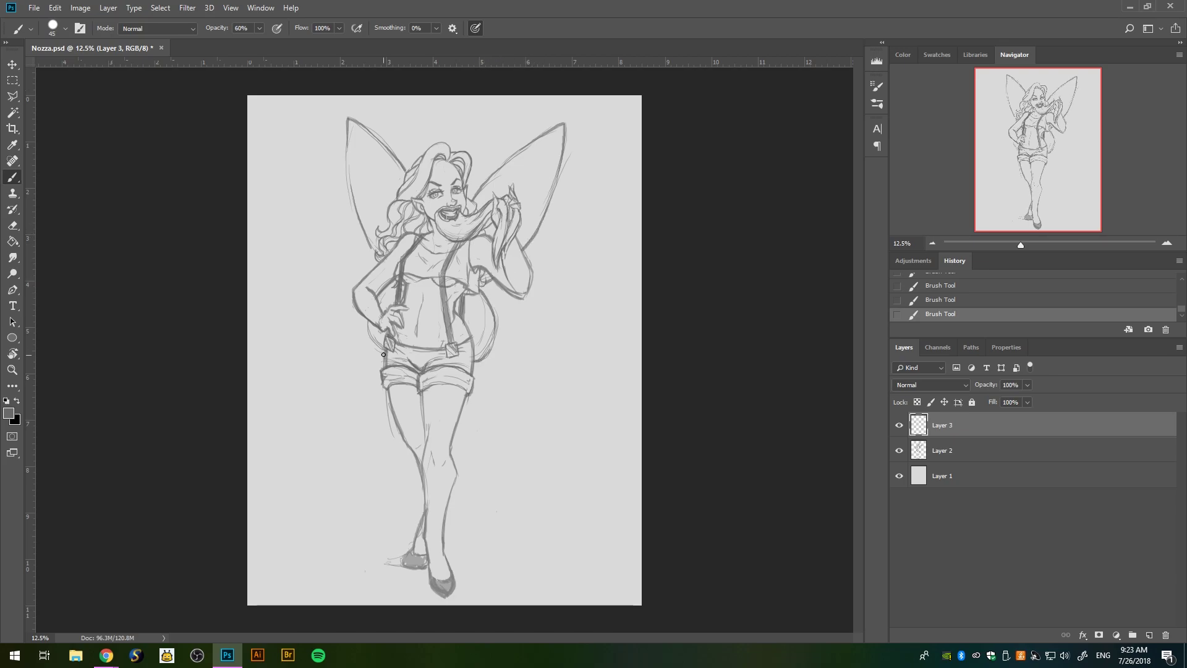
# - Add inner ovals to both wings and a spiral shell beside the hip
pyautogui.moveTo(363, 154); pyautogui.dragTo(369, 177)
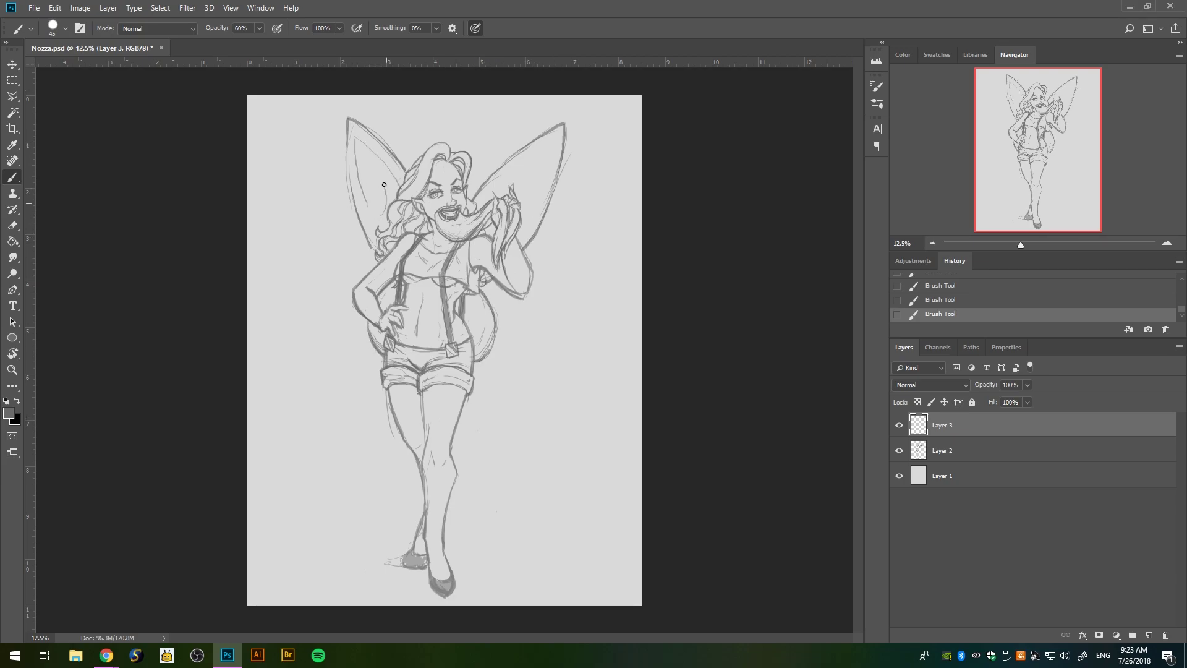
pyautogui.moveTo(352, 126); pyautogui.dragTo(372, 143)
pyautogui.moveTo(376, 147); pyautogui.dragTo(383, 152)
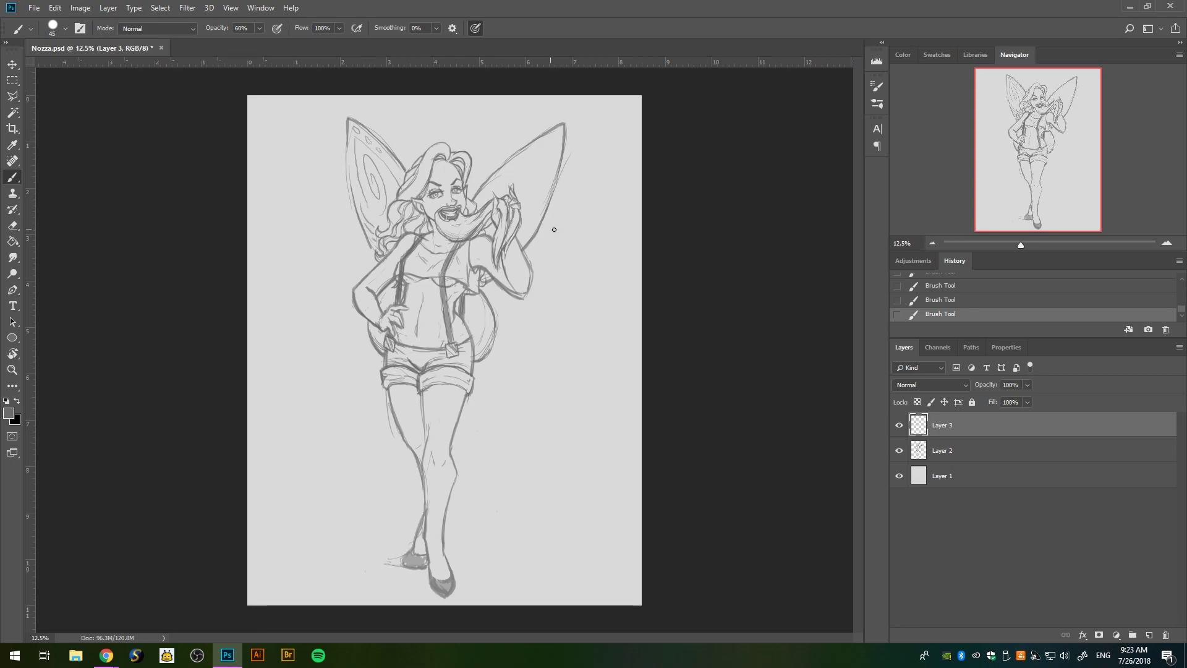
pyautogui.moveTo(489, 191)
pyautogui.mouseDown()
pyautogui.moveTo(556, 137)
pyautogui.moveTo(518, 200)
pyautogui.mouseUp()
pyautogui.moveTo(483, 320); pyautogui.dragTo(491, 318)
# - Add a new empty layer and place a small brush mark on Layer 2
pyautogui.hotkey('ctrl', 'shift', 'alt', 'n')
pyautogui.hotkey('alt', '[')
pyautogui.hotkey('alt', '[')
pyautogui.press('e')
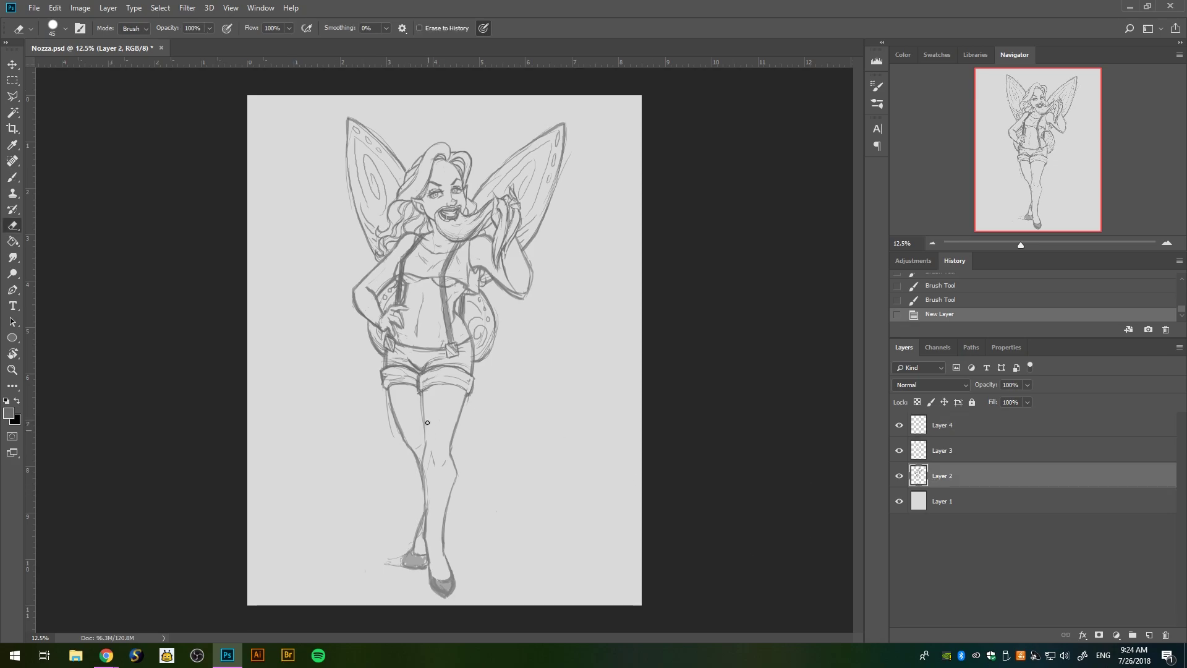
pyautogui.press('b')
pyautogui.click(490, 444)
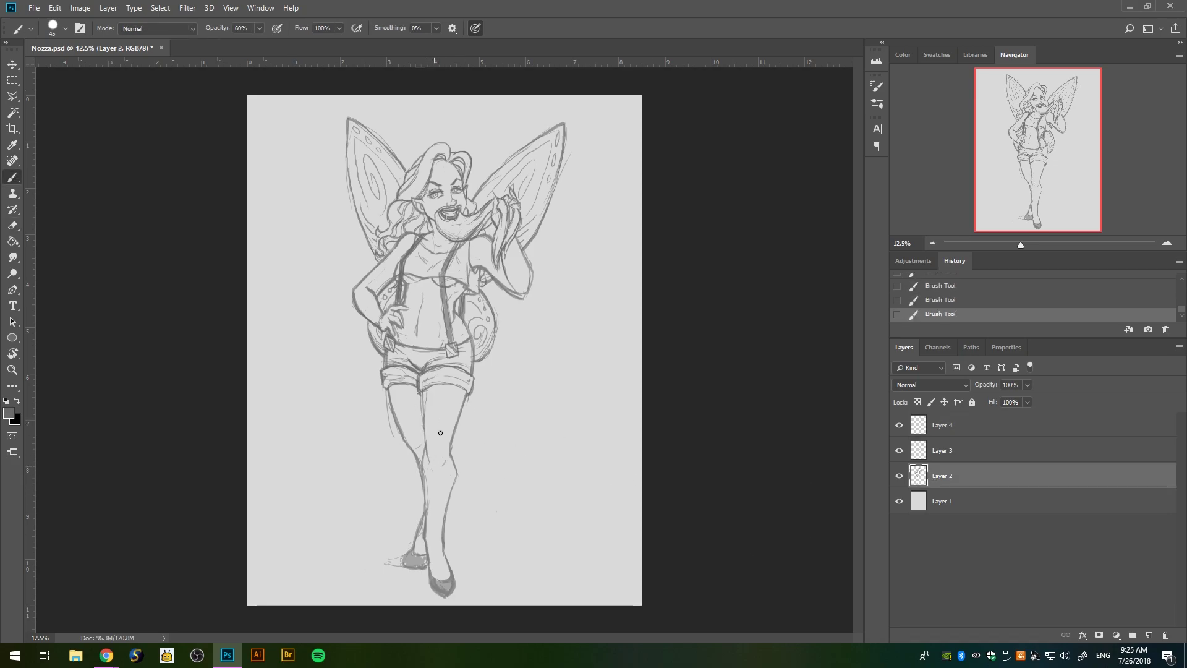
# - On Layer 4, darken the right suspender strap and erase a small stray spot
pyautogui.hotkey('alt', ']')
pyautogui.hotkey('alt', ']')
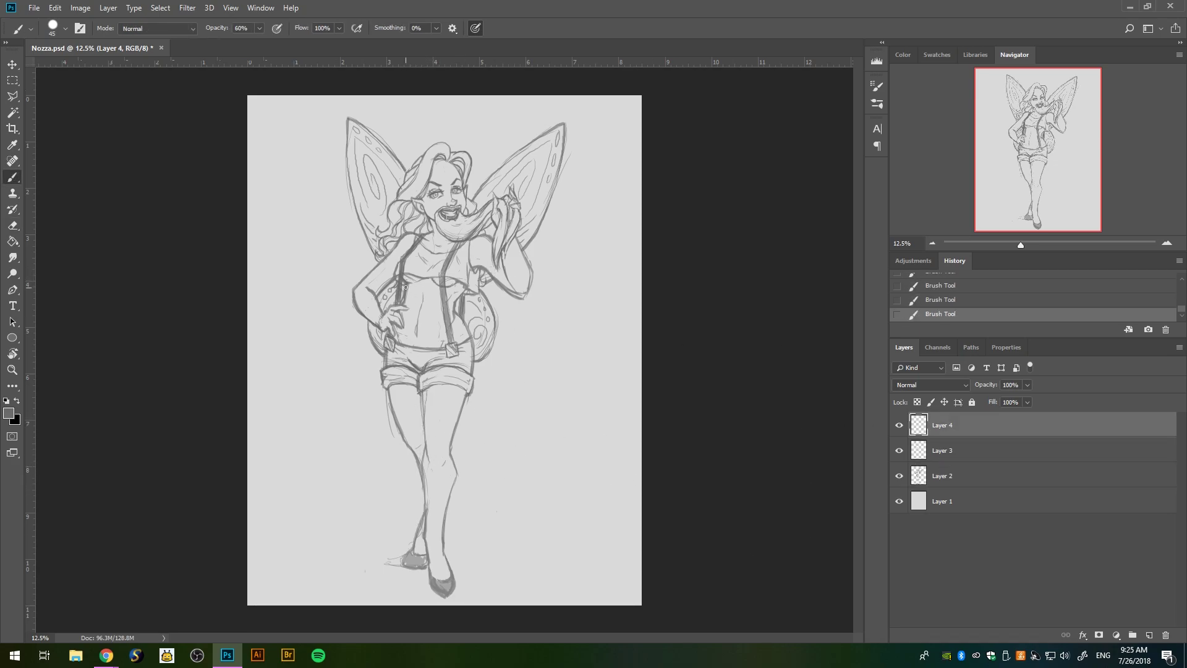
pyautogui.moveTo(443, 287); pyautogui.dragTo(444, 303)
pyautogui.hotkey('alt', '[')
pyautogui.hotkey('alt', '[')
pyautogui.press('e')
pyautogui.click(426, 285)
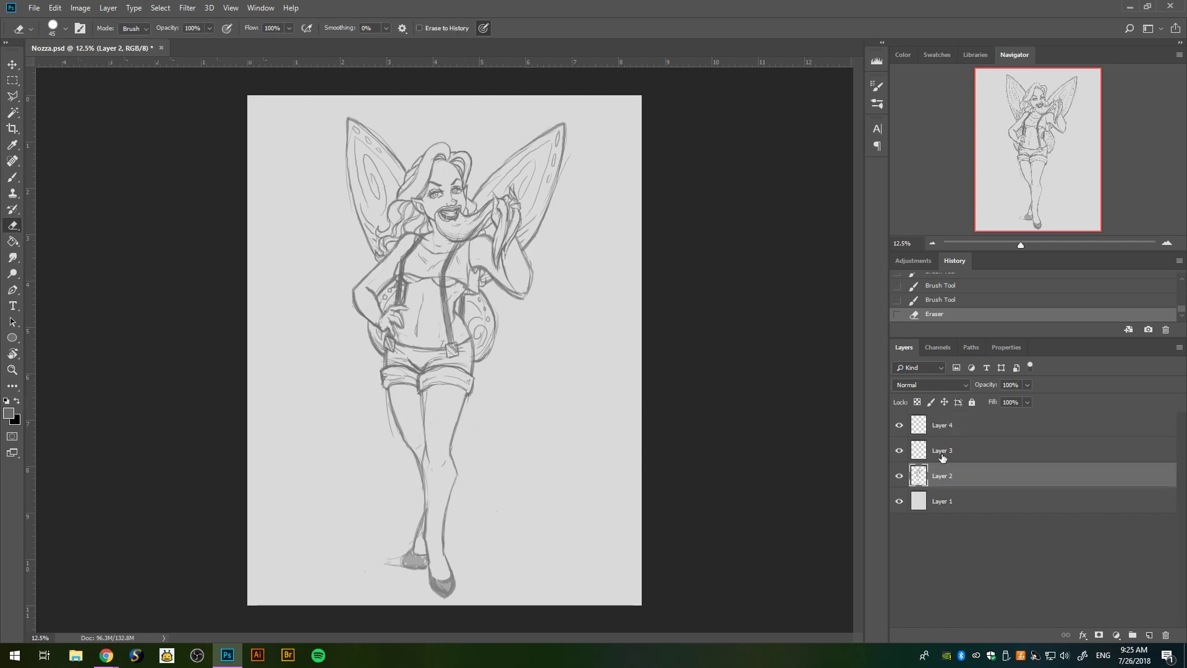
pyautogui.hotkey('alt', ']')
pyautogui.click(426, 285)
pyautogui.click(925, 431)
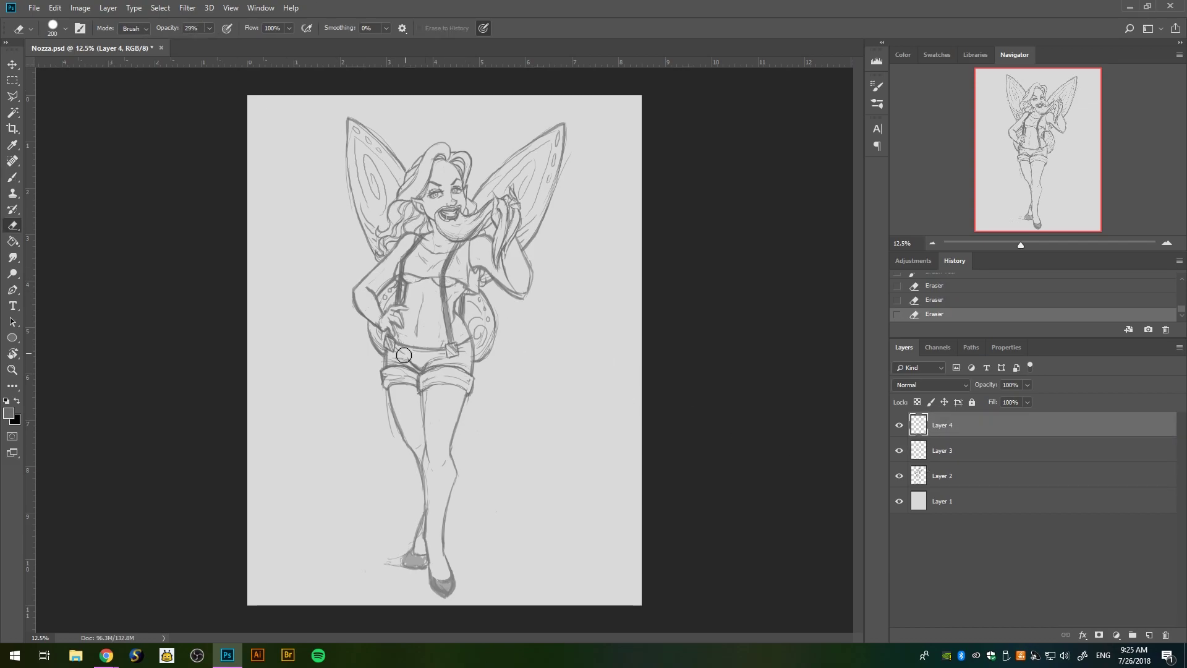
# - With a 19% opacity, 175 px brush, shade the shorts and beard in soft grey
pyautogui.press('b')
pyautogui.press('1')
pyautogui.press('9')
pyautogui.press(']')
pyautogui.press(']')
pyautogui.press(']')
pyautogui.moveTo(393, 357); pyautogui.dragTo(401, 359)
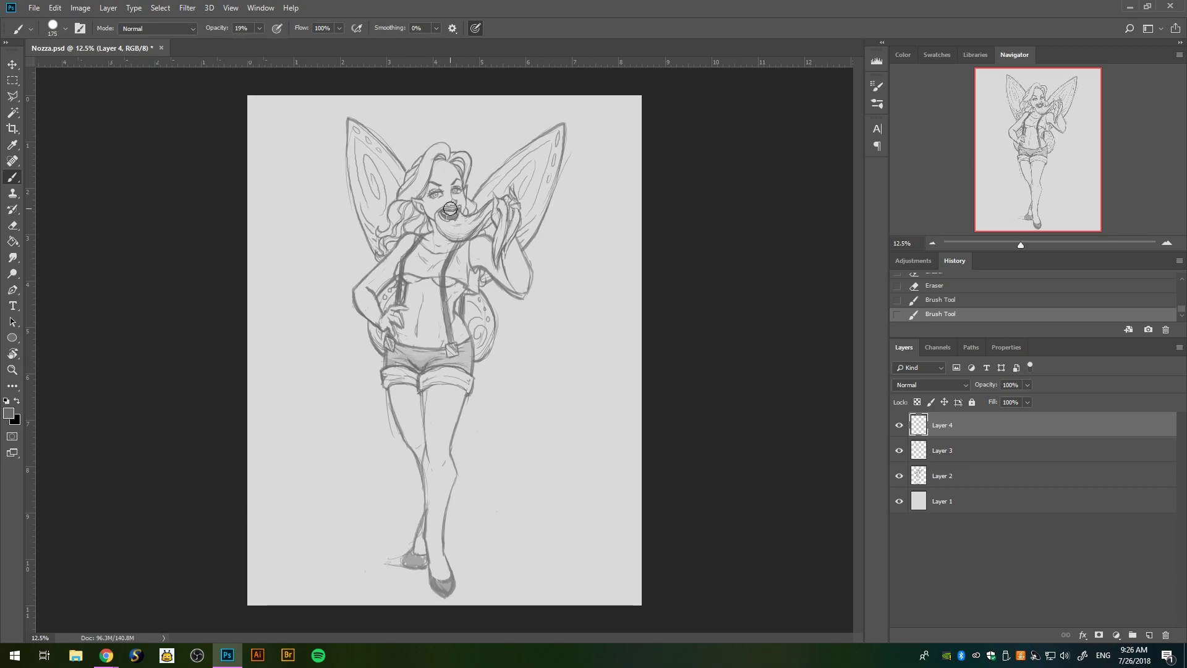
pyautogui.moveTo(438, 221)
pyautogui.mouseDown()
pyautogui.moveTo(481, 226)
pyautogui.moveTo(506, 257)
pyautogui.mouseUp()
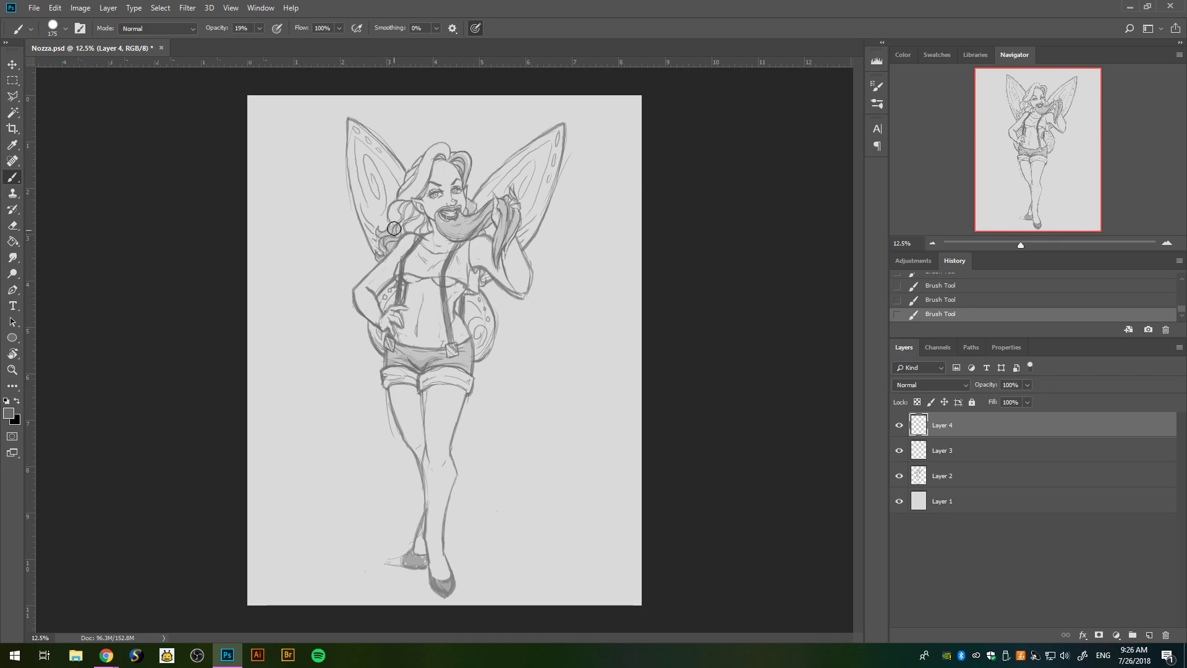
# - Make white the painting colour, add new layers above Layer 1, and set opacity to 71%
pyautogui.press('d')
pyautogui.press('x')
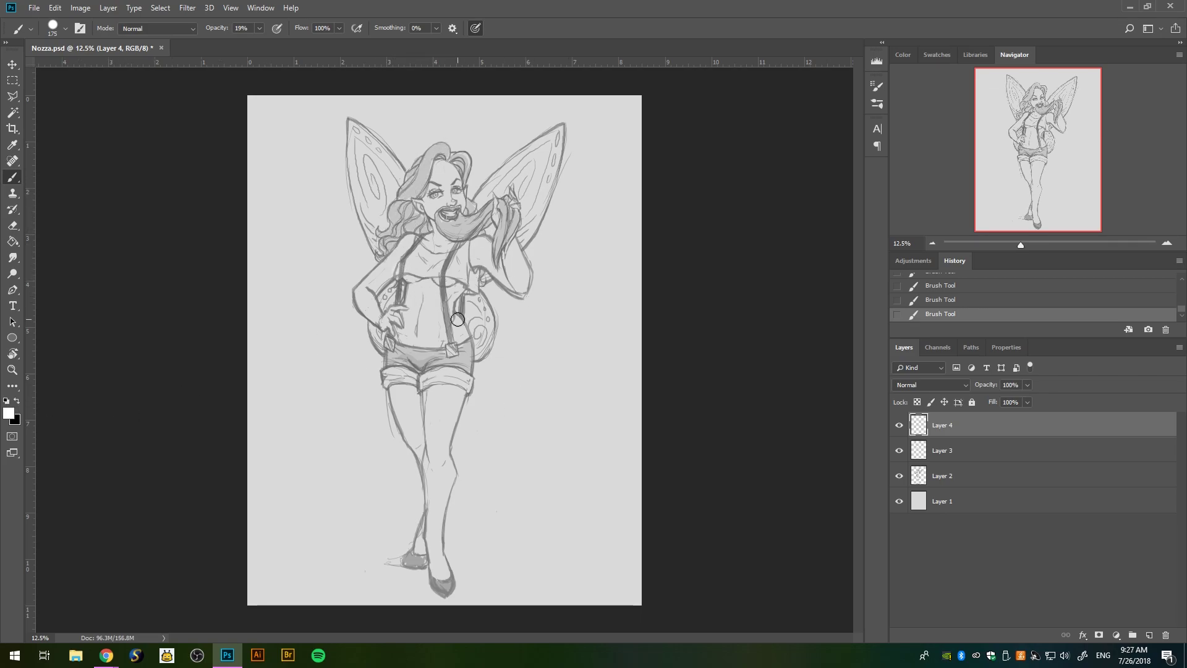
pyautogui.hotkey('ctrl', 'shift', 'alt', 'n')
pyautogui.hotkey('ctrl', 'shift', 'alt', 'n')
pyautogui.hotkey('ctrl', 'shift', '[')
pyautogui.press('7')
pyautogui.press('1')
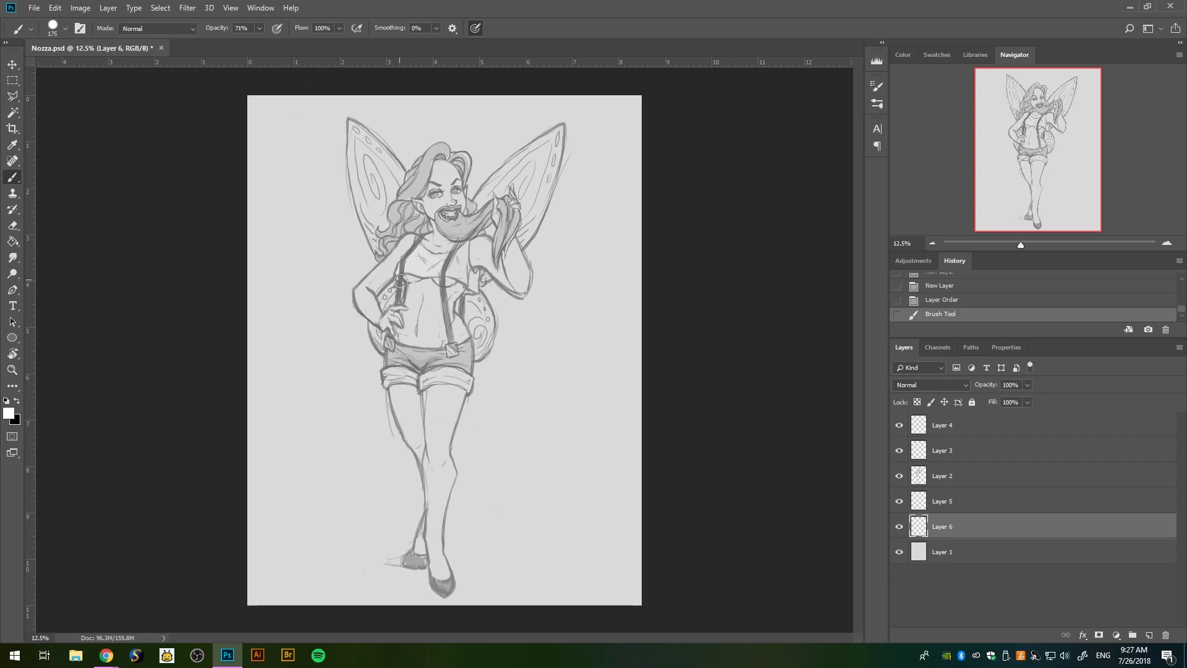
# - Paint white highlights on the chest, shorts cuffs, both wings, snail shell and lower wing swirl
pyautogui.moveTo(405, 263)
pyautogui.mouseDown()
pyautogui.moveTo(473, 287)
pyautogui.moveTo(458, 266)
pyautogui.mouseUp()
pyautogui.moveTo(380, 374); pyautogui.dragTo(474, 379)
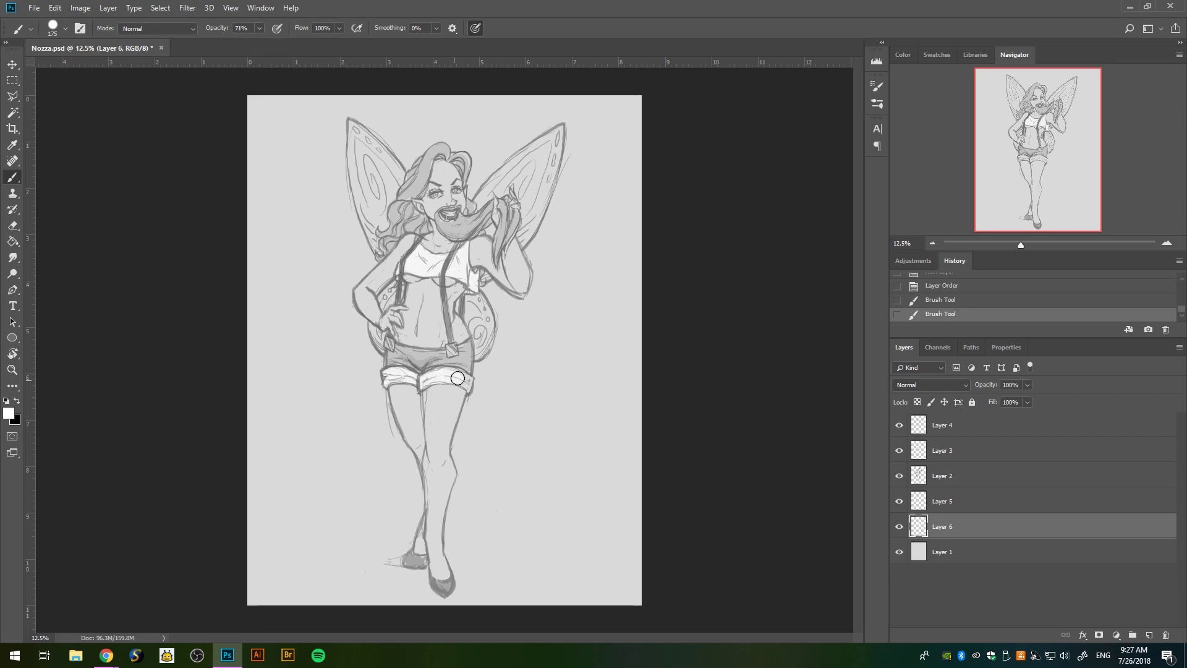
pyautogui.moveTo(383, 124); pyautogui.dragTo(379, 248)
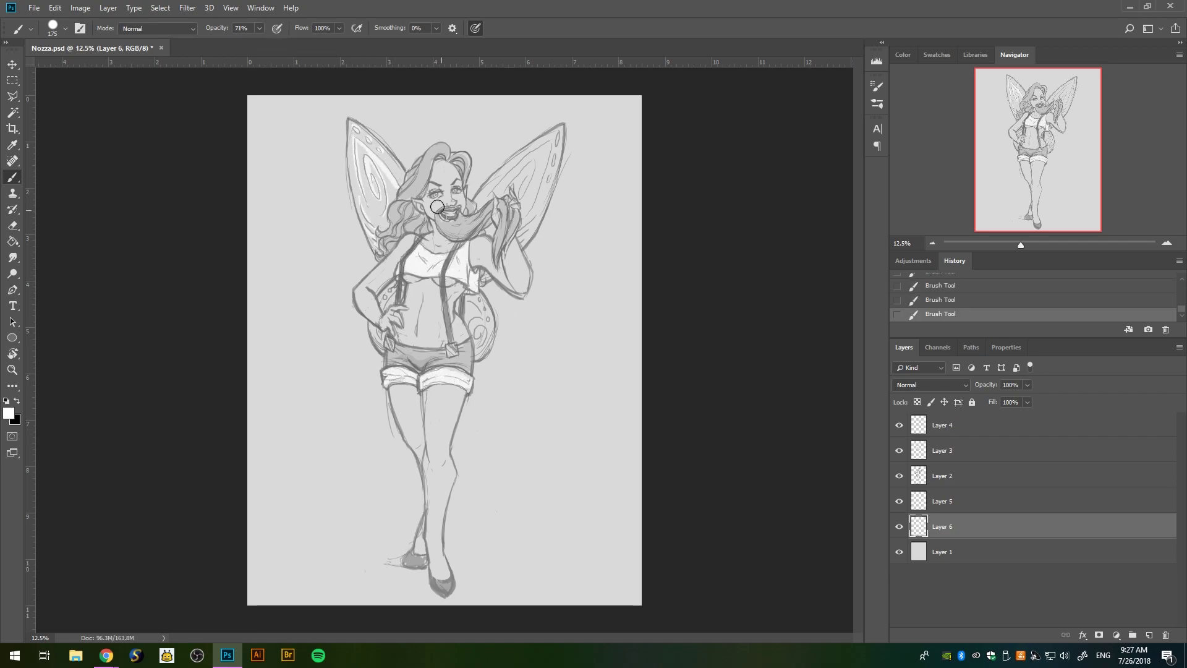
pyautogui.moveTo(346, 124); pyautogui.dragTo(374, 263)
pyautogui.moveTo(477, 200)
pyautogui.mouseDown()
pyautogui.moveTo(535, 136)
pyautogui.moveTo(526, 247)
pyautogui.mouseUp()
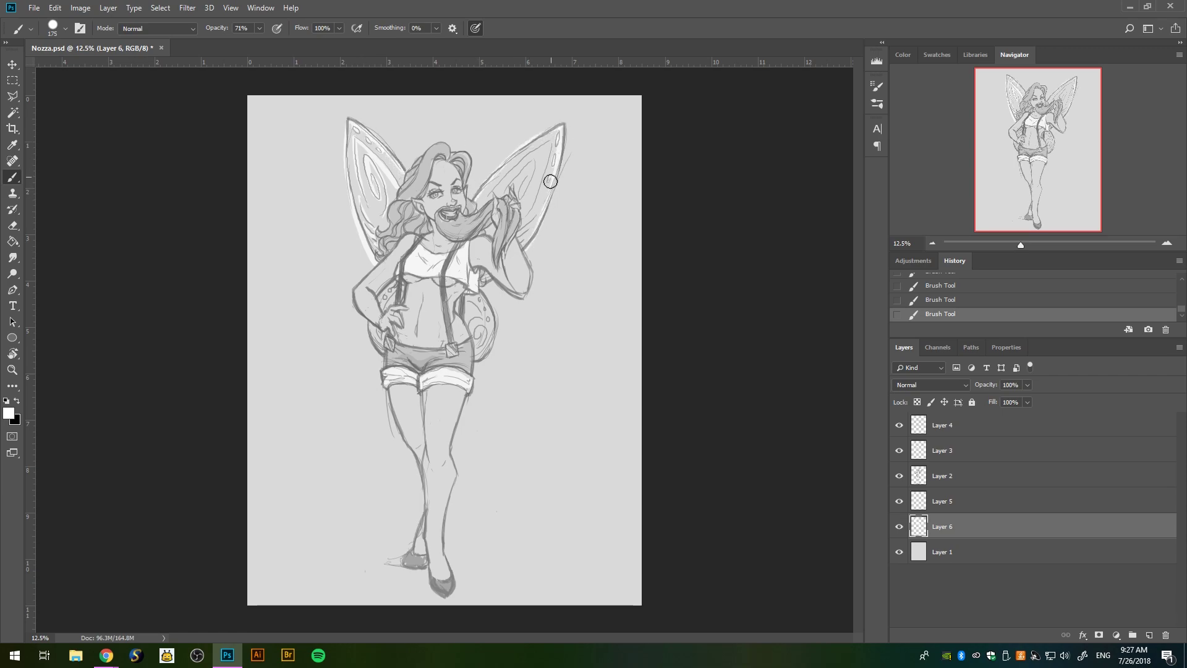
pyautogui.moveTo(554, 141)
pyautogui.mouseDown()
pyautogui.moveTo(491, 196)
pyautogui.moveTo(531, 254)
pyautogui.mouseUp()
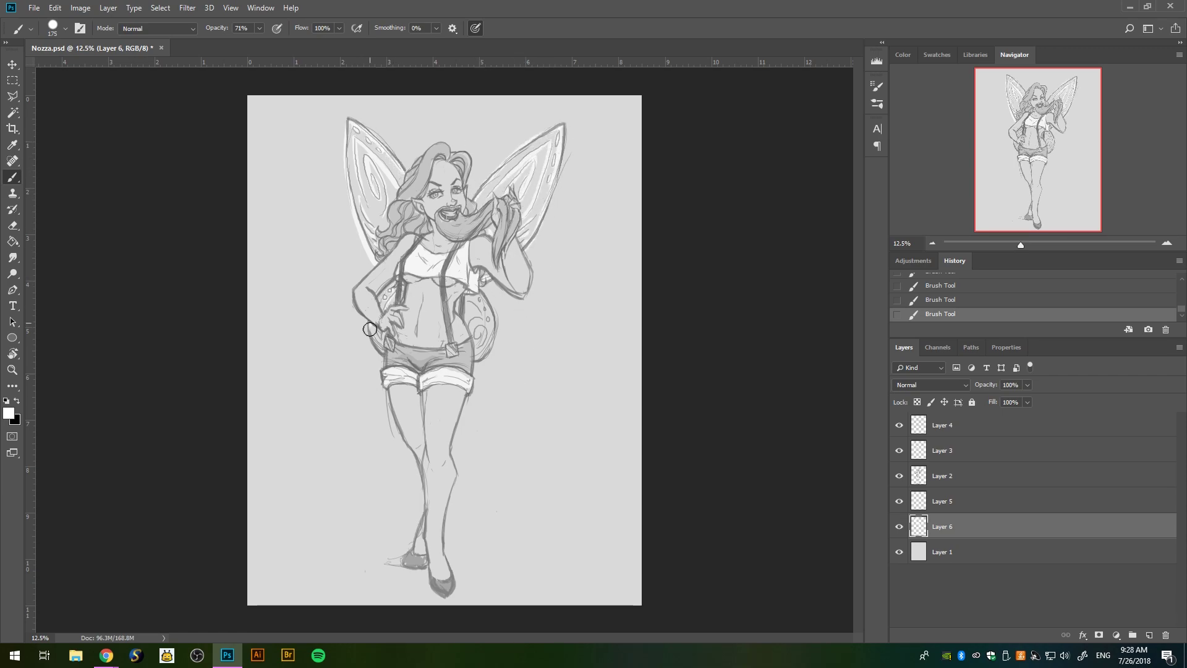
pyautogui.moveTo(371, 322); pyautogui.dragTo(374, 352)
pyautogui.moveTo(488, 307); pyautogui.dragTo(496, 332)
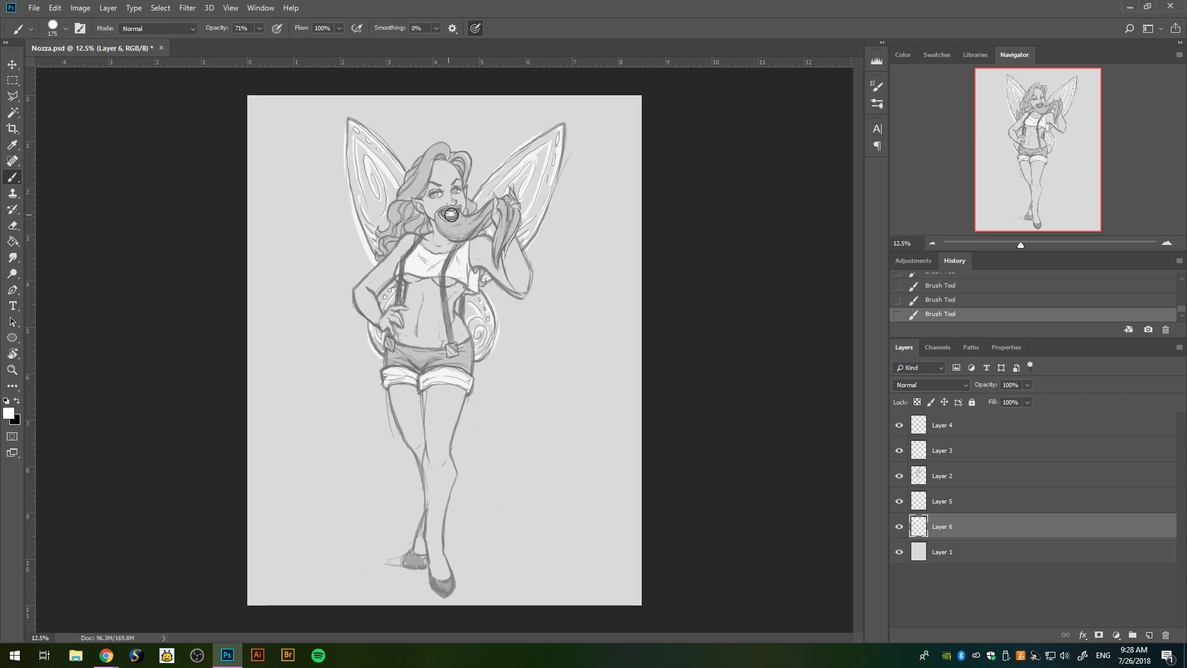
# - Choose grey, add Layer 7, and paint a faint 28% opacity stroke
pyautogui.click(9, 413)
pyautogui.press('Return')
pyautogui.hotkey('ctrl', 'shift', 'alt', 'n')
pyautogui.press('2')
pyautogui.press('8')
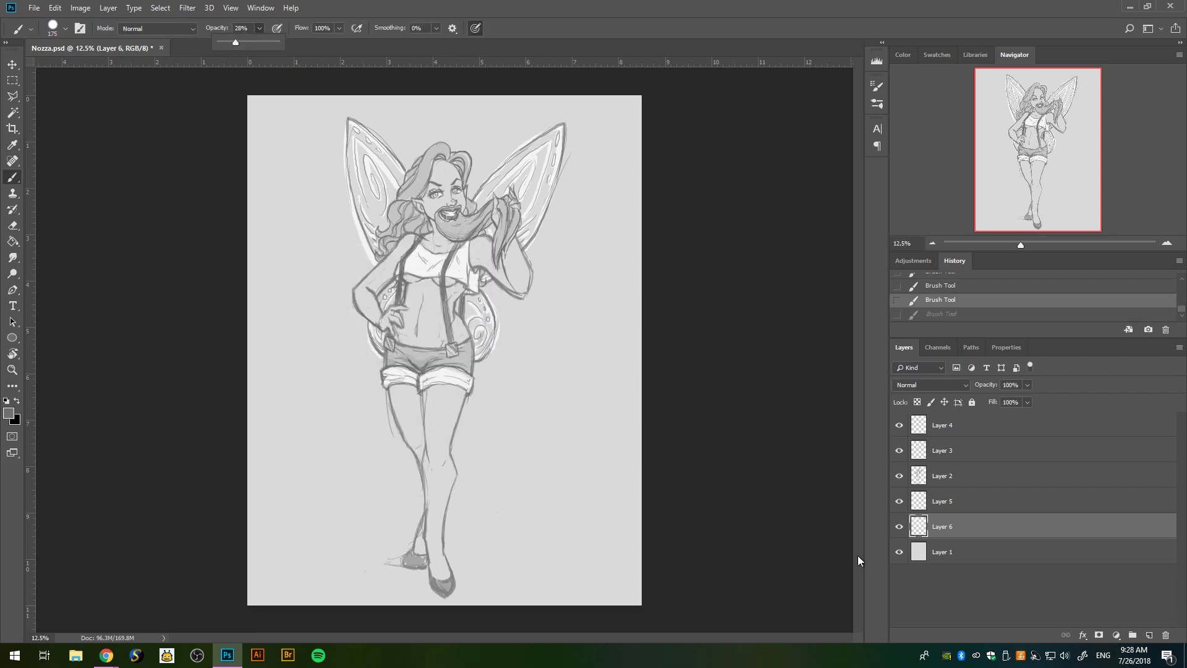
pyautogui.moveTo(433, 184); pyautogui.dragTo(459, 162)
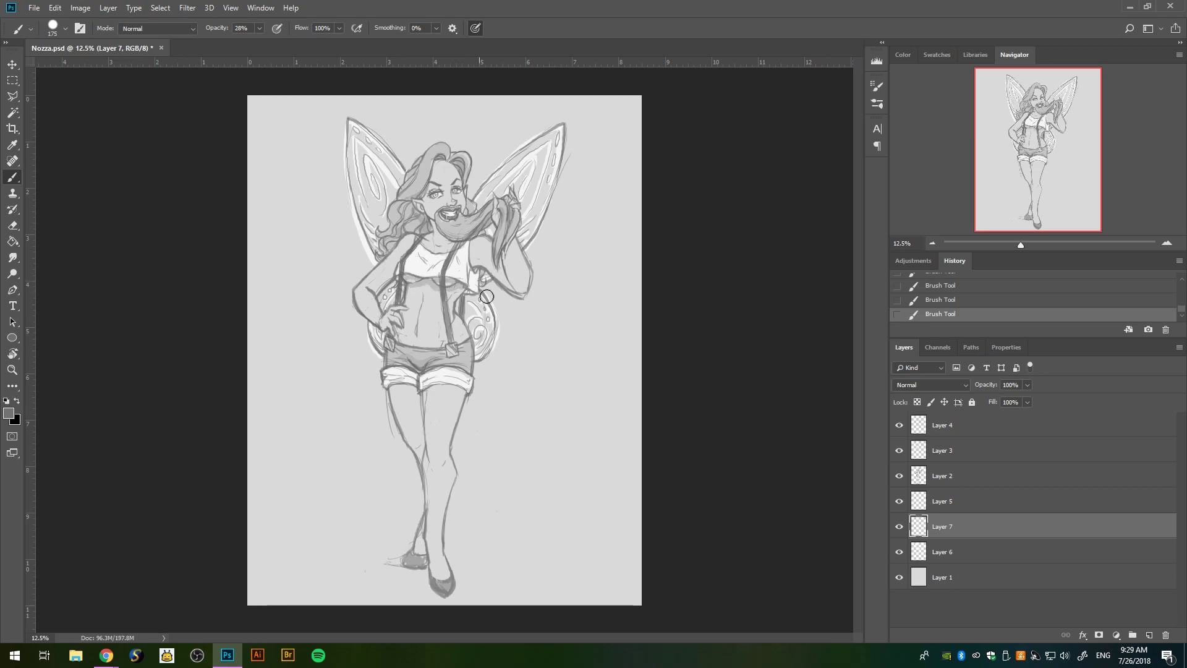
# - Undo the last strokes and paint a white halo around the feet, wings, head and body
pyautogui.hotkey('ctrl', 'alt', 'z')
pyautogui.hotkey('ctrl', 'alt', 'z')
pyautogui.hotkey('ctrl', 'alt', 'z')
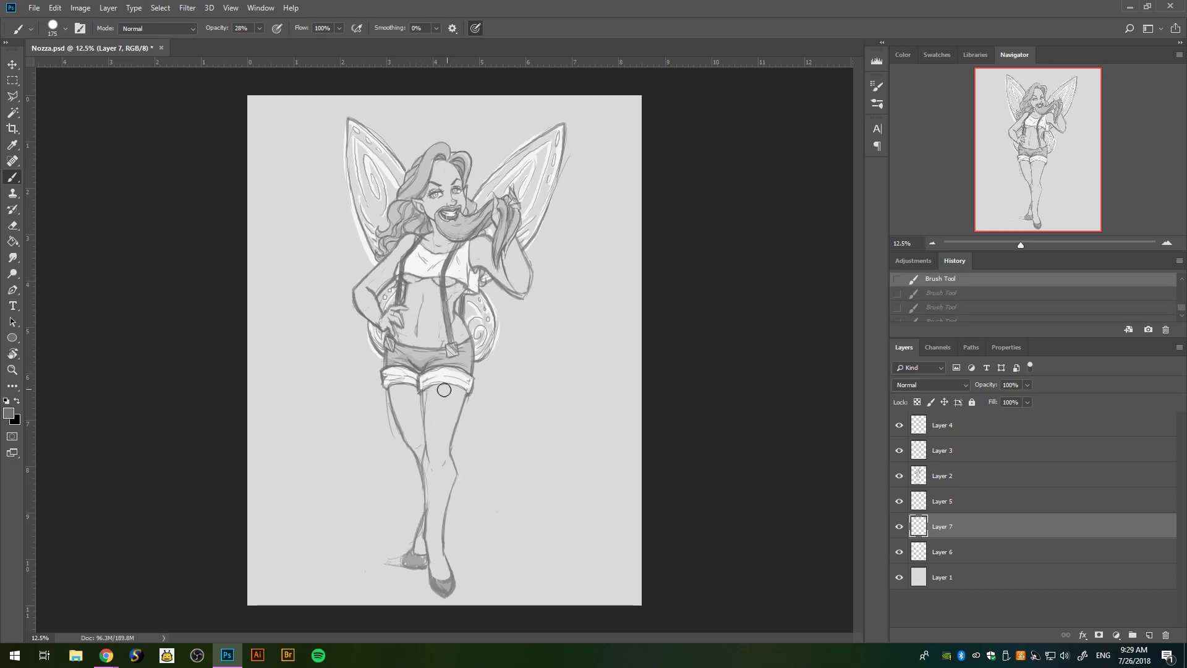
pyautogui.press('d')
pyautogui.press('x')
pyautogui.moveTo(371, 575)
pyautogui.mouseDown()
pyautogui.moveTo(426, 572)
pyautogui.moveTo(442, 600)
pyautogui.moveTo(490, 361)
pyautogui.moveTo(576, 142)
pyautogui.mouseUp()
pyautogui.moveTo(439, 139); pyautogui.dragTo(532, 133)
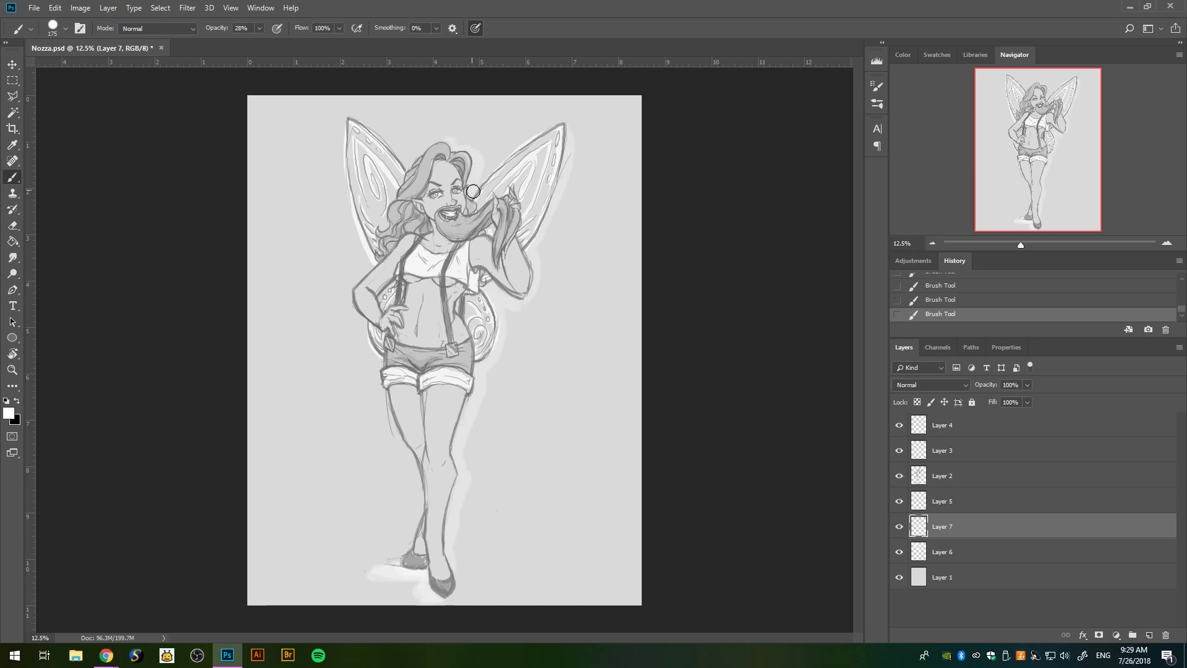
pyautogui.moveTo(525, 352)
pyautogui.mouseDown()
pyautogui.moveTo(473, 451)
pyautogui.moveTo(504, 380)
pyautogui.moveTo(481, 538)
pyautogui.moveTo(380, 390)
pyautogui.moveTo(347, 260)
pyautogui.mouseUp()
pyautogui.press('e')
pyautogui.press('b')
pyautogui.moveTo(345, 121); pyautogui.dragTo(426, 155)
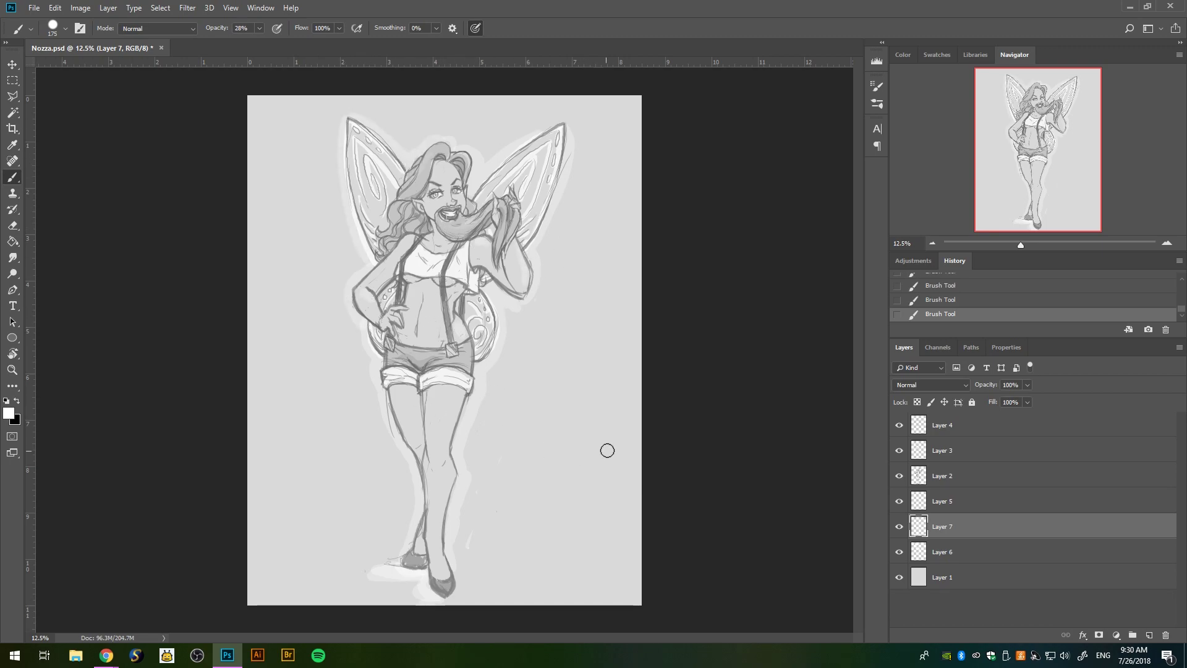
# - Switch back to dark, shrink the brush to size 8, sign near the feet, and save
pyautogui.press('x')
pyautogui.press('[')
pyautogui.press('[')
pyautogui.press('[')
pyautogui.hotkey('ctrl', 'z')
pyautogui.moveTo(471, 539)
pyautogui.mouseDown()
pyautogui.moveTo(478, 564)
pyautogui.moveTo(492, 560)
pyautogui.mouseUp()
pyautogui.press('[')
pyautogui.press('[')
pyautogui.press('[')
pyautogui.hotkey('ctrl', 's')
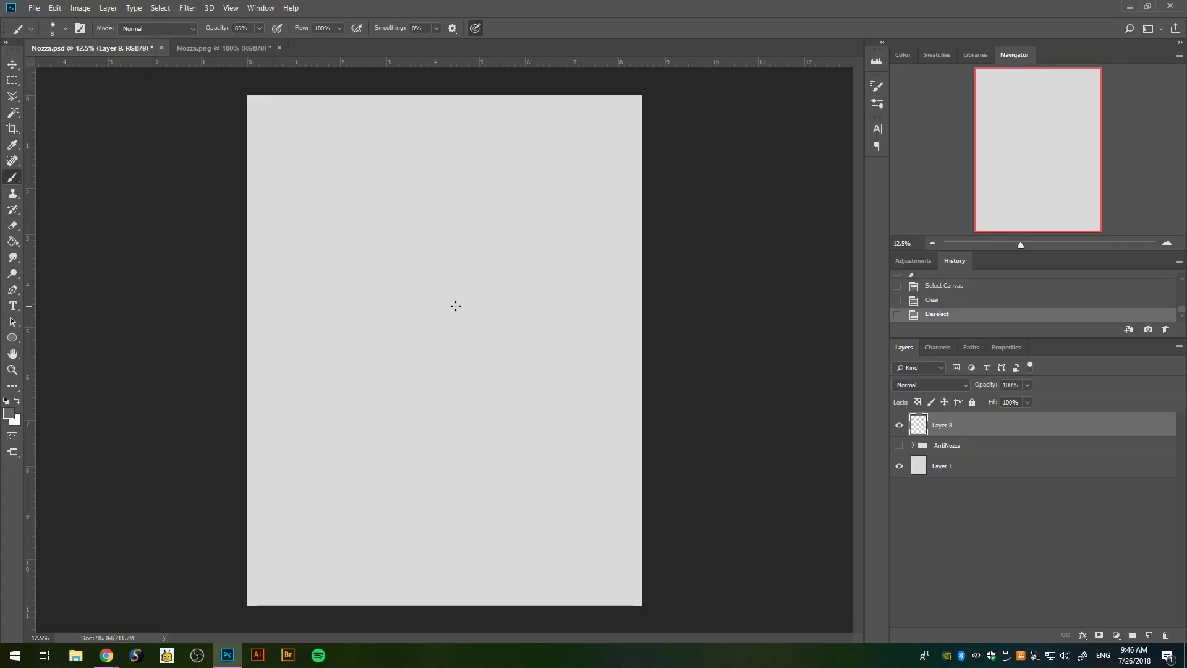
# - Sketch the top arc and both sides of a new bent leg on Layer 8
pyautogui.moveTo(386, 224); pyautogui.dragTo(480, 242)
pyautogui.moveTo(384, 251); pyautogui.dragTo(390, 334)
pyautogui.moveTo(473, 263); pyautogui.dragTo(465, 323)
pyautogui.moveTo(383, 254); pyautogui.dragTo(374, 351)
# - Refine the lower leg, draw the foot, and redraw the ankle line
pyautogui.moveTo(470, 461); pyautogui.dragTo(495, 493)
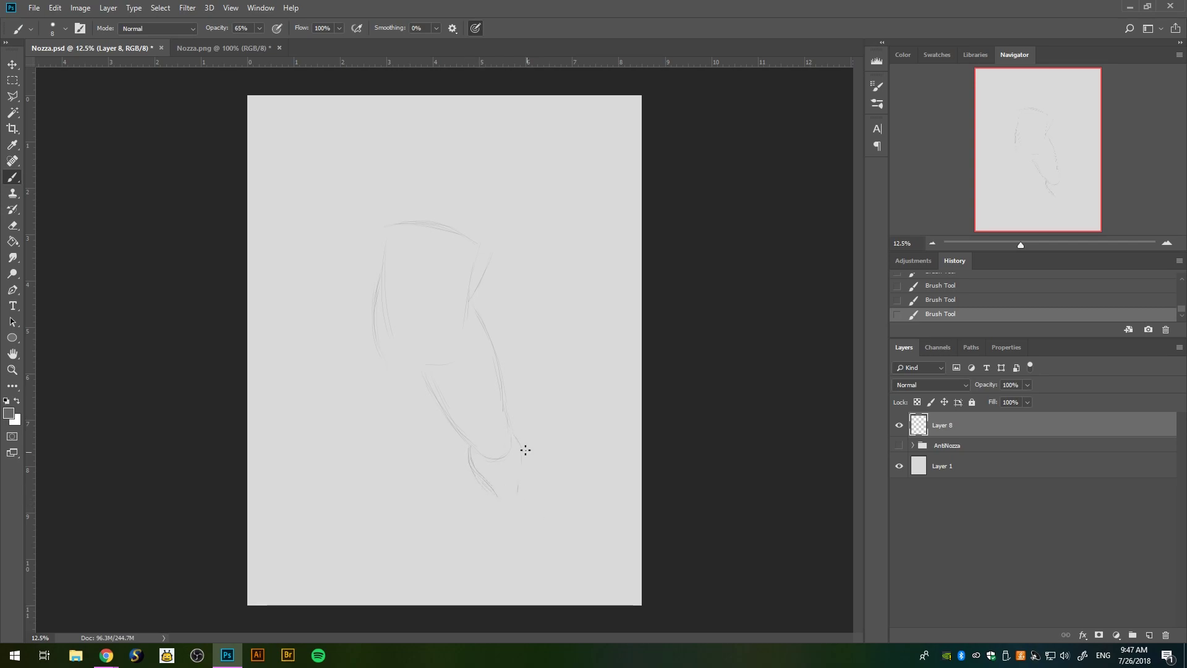
pyautogui.moveTo(502, 410); pyautogui.dragTo(512, 428)
pyautogui.moveTo(436, 399)
pyautogui.mouseDown()
pyautogui.moveTo(464, 439)
pyautogui.moveTo(520, 438)
pyautogui.mouseUp()
pyautogui.moveTo(502, 517)
pyautogui.mouseDown()
pyautogui.moveTo(526, 487)
pyautogui.moveTo(532, 512)
pyautogui.moveTo(528, 486)
pyautogui.moveTo(473, 457)
pyautogui.moveTo(476, 484)
pyautogui.mouseUp()
pyautogui.press('e')
pyautogui.press('b')
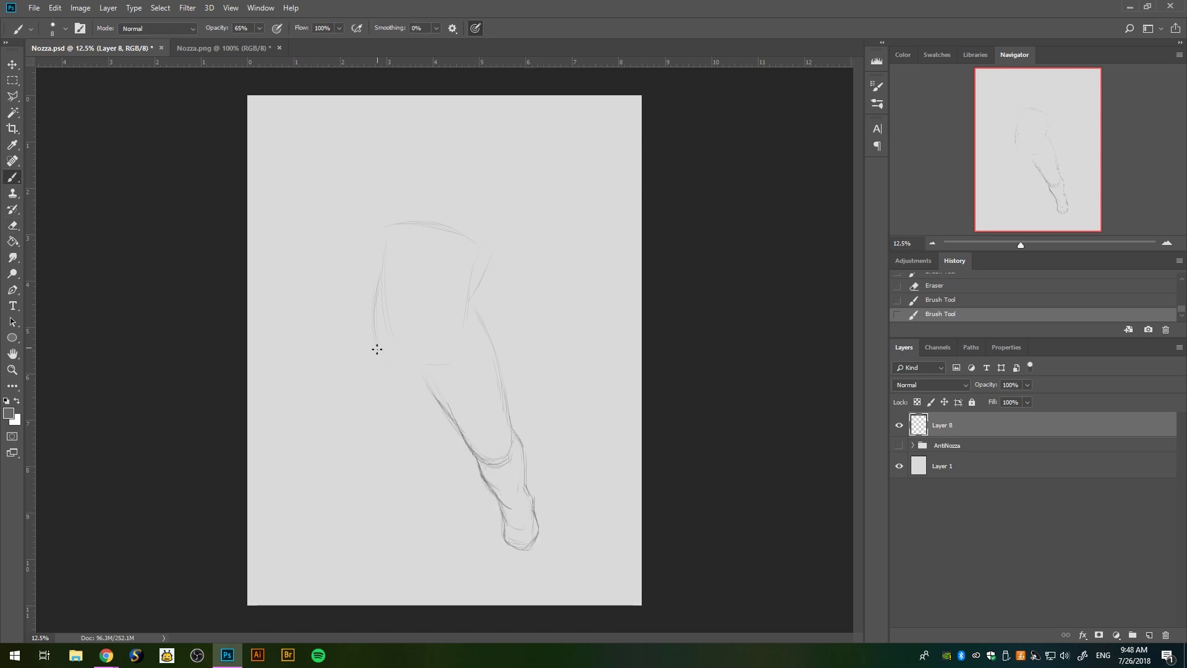
pyautogui.moveTo(378, 350)
pyautogui.mouseDown()
pyautogui.moveTo(401, 445)
pyautogui.moveTo(393, 470)
pyautogui.mouseUp()
# - Move the leg sketch up and left, then draw the standing leg and its foot
pyautogui.hotkey('ctrl', 't')
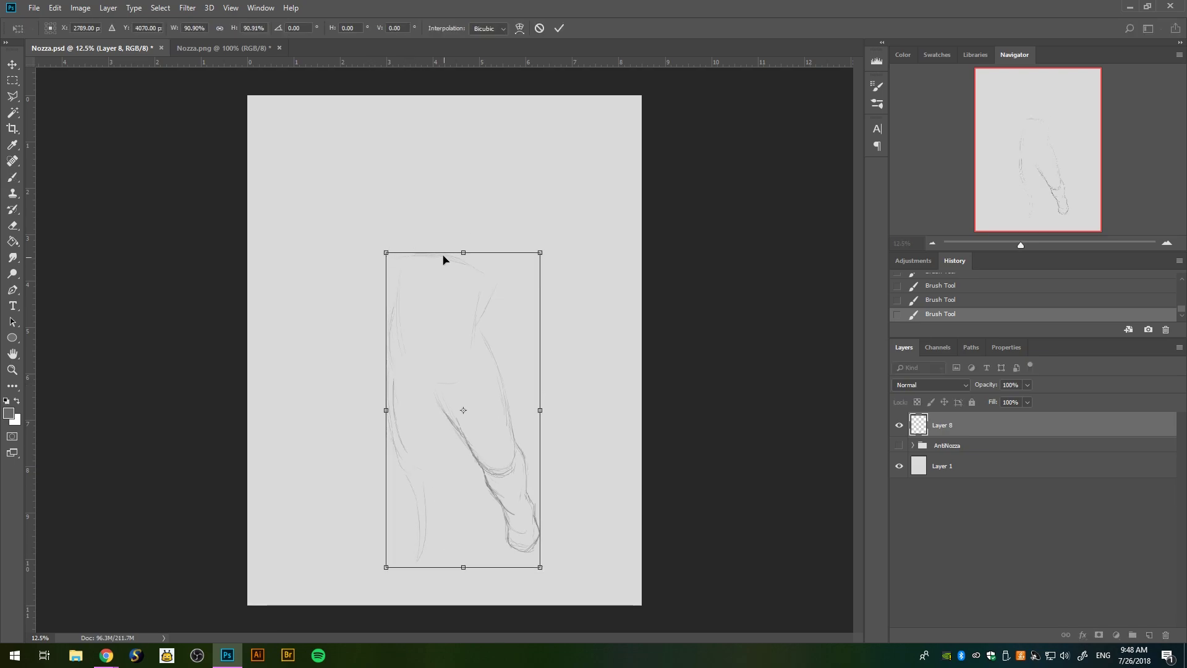
pyautogui.moveTo(444, 260); pyautogui.dragTo(425, 222)
pyautogui.press('Return')
pyautogui.moveTo(374, 349)
pyautogui.mouseDown()
pyautogui.moveTo(379, 547)
pyautogui.moveTo(441, 539)
pyautogui.mouseUp()
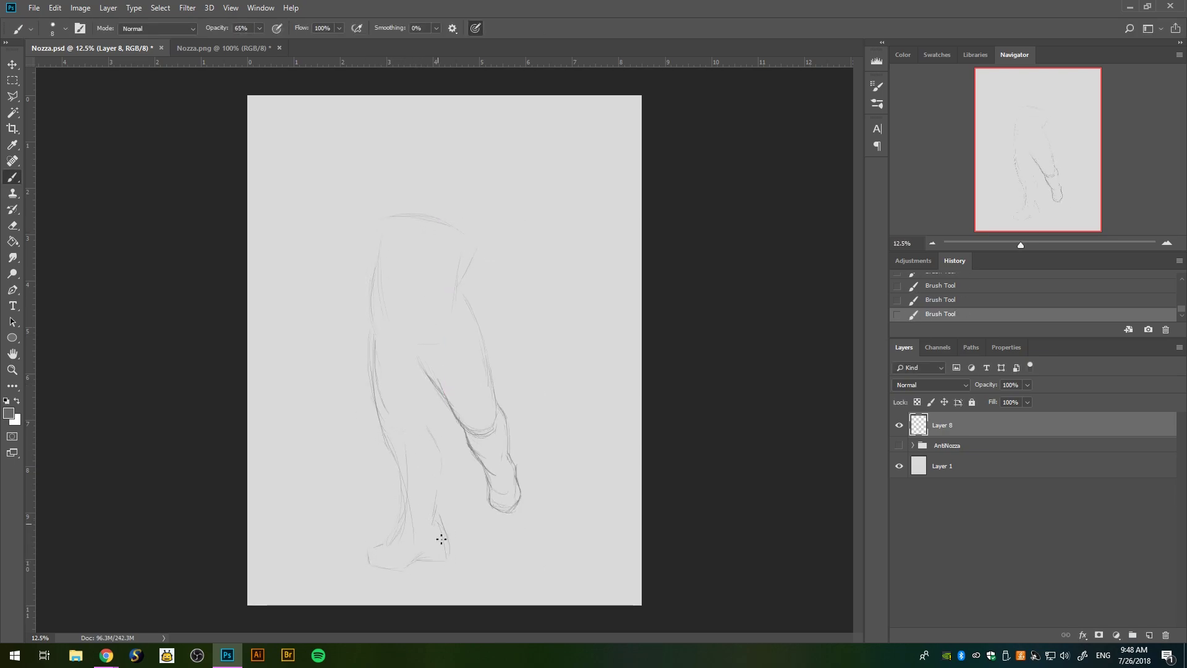
pyautogui.moveTo(421, 372); pyautogui.dragTo(435, 452)
pyautogui.moveTo(374, 373); pyautogui.dragTo(401, 459)
pyautogui.moveTo(401, 465)
pyautogui.mouseDown()
pyautogui.moveTo(368, 551)
pyautogui.moveTo(440, 548)
pyautogui.moveTo(434, 480)
pyautogui.mouseUp()
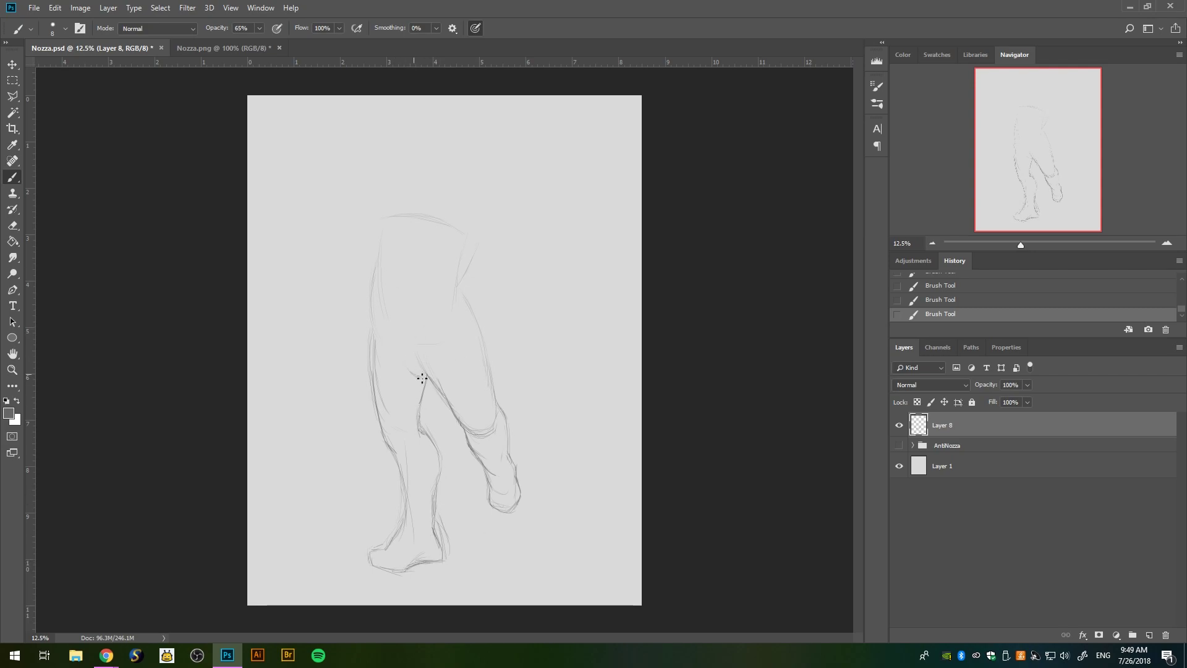
# - Draw the crotch curve, both hips and the outer right thigh
pyautogui.moveTo(416, 349); pyautogui.dragTo(456, 328)
pyautogui.moveTo(460, 282); pyautogui.dragTo(453, 312)
pyautogui.moveTo(372, 337); pyautogui.dragTo(376, 343)
pyautogui.moveTo(374, 243); pyautogui.dragTo(372, 280)
pyautogui.moveTo(467, 298); pyautogui.dragTo(502, 383)
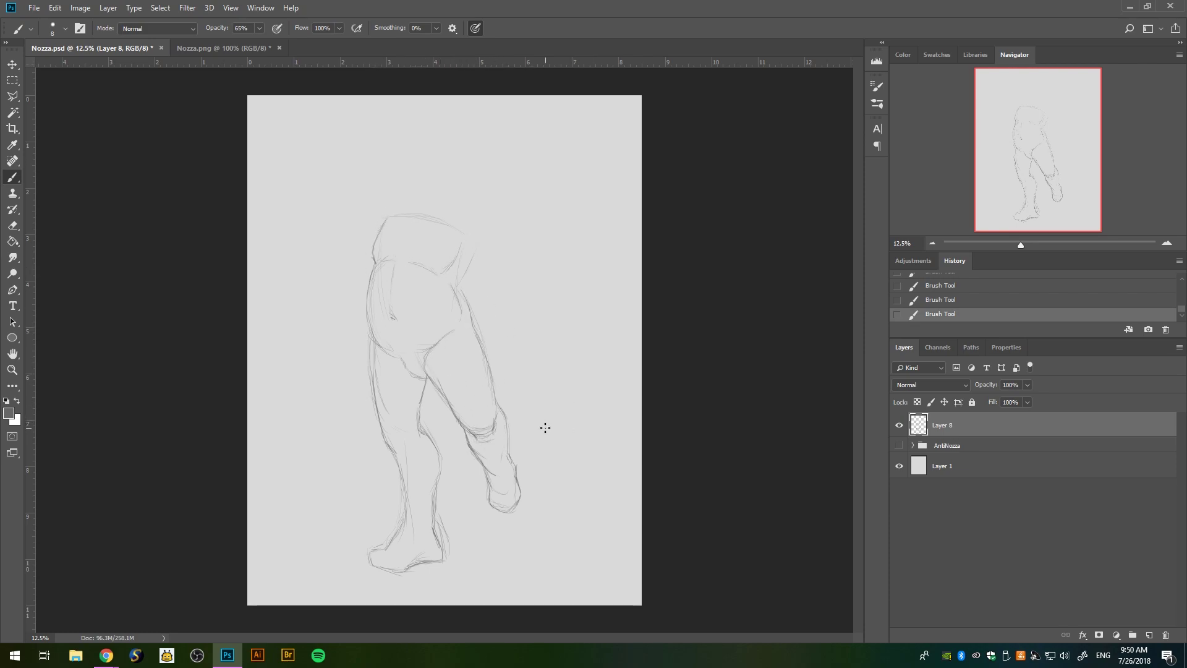
# - Redraw the raised foot with its ankle, shoe and toe
pyautogui.hotkey('ctrl', 'z')
pyautogui.moveTo(488, 477)
pyautogui.mouseDown()
pyautogui.moveTo(502, 508)
pyautogui.moveTo(530, 492)
pyautogui.mouseUp()
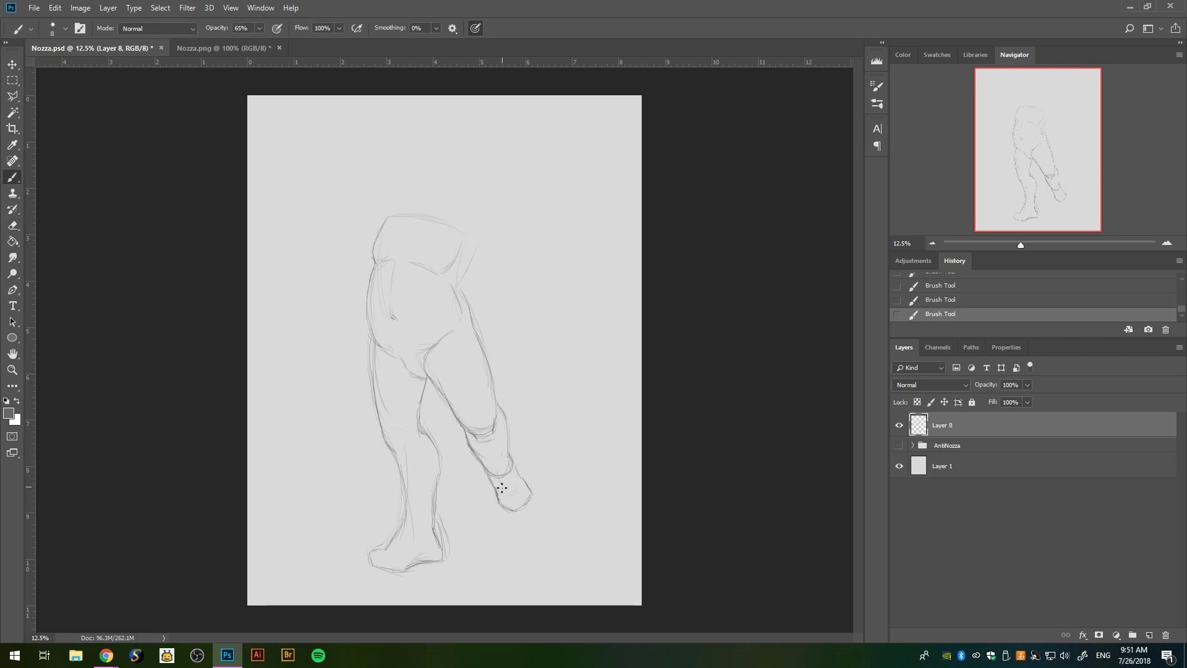
pyautogui.moveTo(493, 470)
pyautogui.mouseDown()
pyautogui.moveTo(513, 462)
pyautogui.moveTo(500, 479)
pyautogui.moveTo(504, 459)
pyautogui.mouseUp()
pyautogui.moveTo(510, 508); pyautogui.dragTo(522, 504)
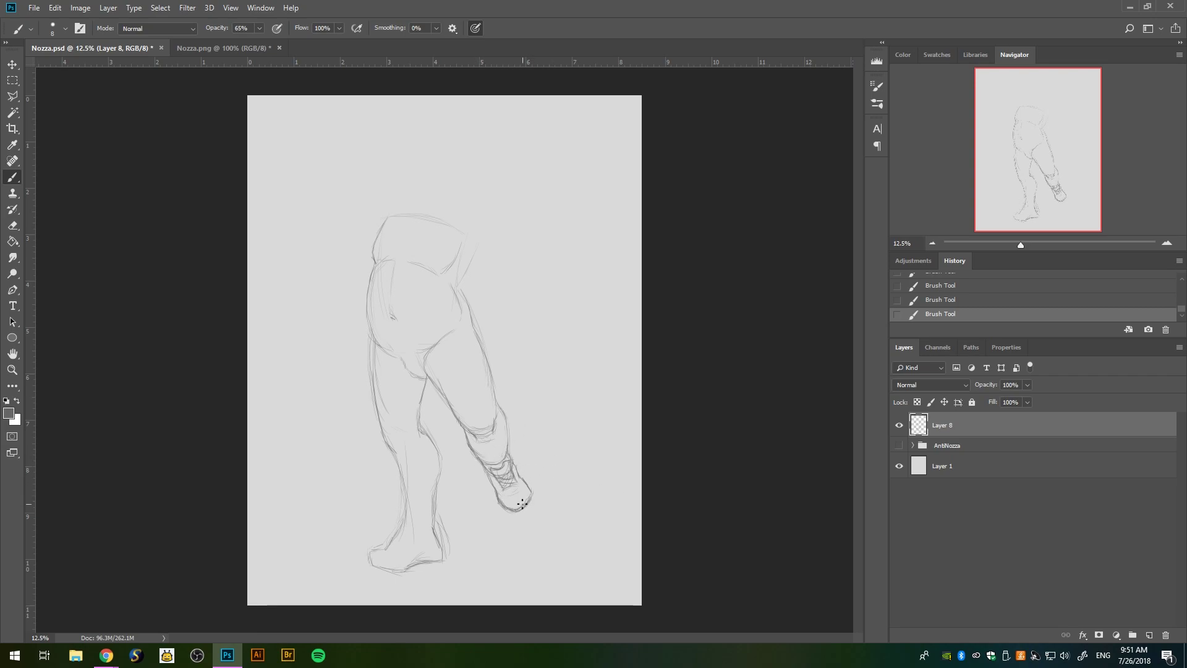
# - Draw the standing boot's cuff with crossing laces and reinforce the left thigh
pyautogui.moveTo(404, 508)
pyautogui.mouseDown()
pyautogui.moveTo(392, 516)
pyautogui.moveTo(434, 527)
pyautogui.moveTo(420, 567)
pyautogui.moveTo(373, 567)
pyautogui.moveTo(403, 569)
pyautogui.mouseUp()
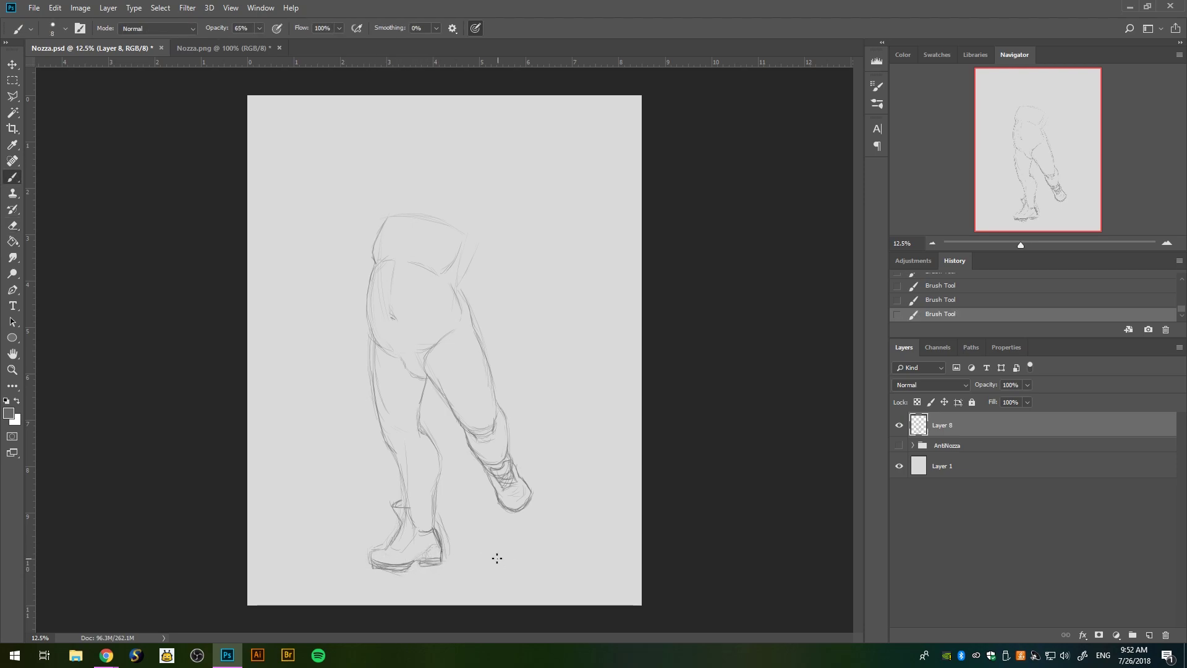
pyautogui.moveTo(411, 522)
pyautogui.mouseDown()
pyautogui.moveTo(387, 536)
pyautogui.moveTo(417, 544)
pyautogui.moveTo(374, 564)
pyautogui.mouseUp()
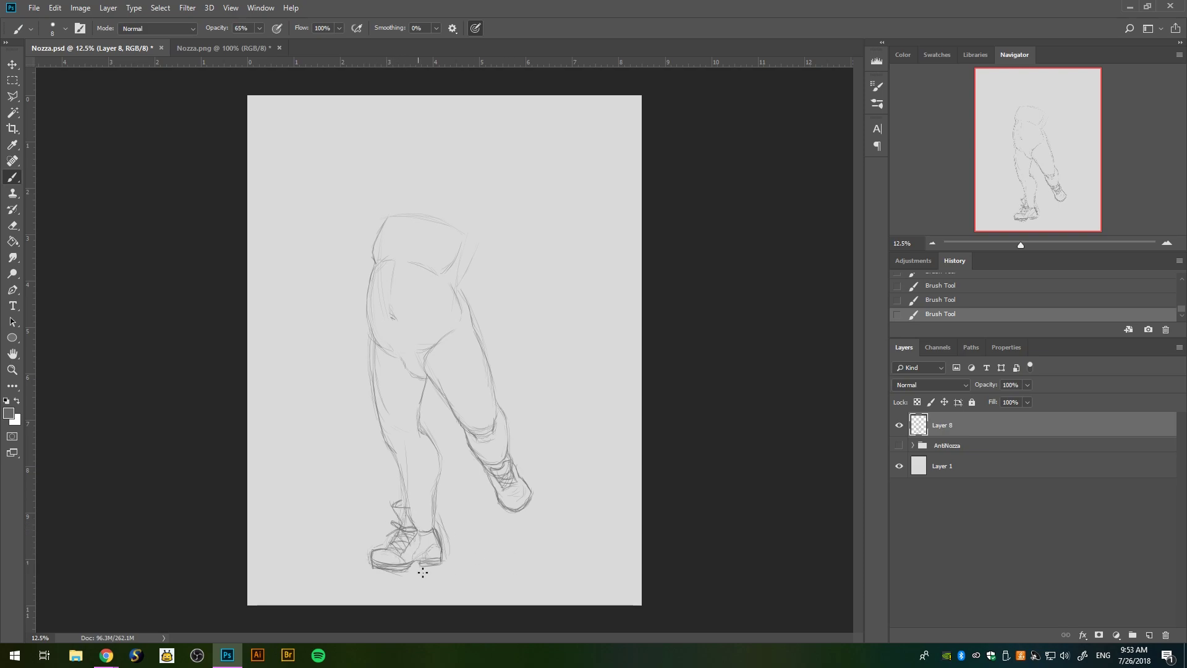
pyautogui.moveTo(406, 502)
pyautogui.mouseDown()
pyautogui.moveTo(436, 500)
pyautogui.moveTo(393, 506)
pyautogui.moveTo(413, 526)
pyautogui.mouseUp()
pyautogui.moveTo(367, 282); pyautogui.dragTo(371, 371)
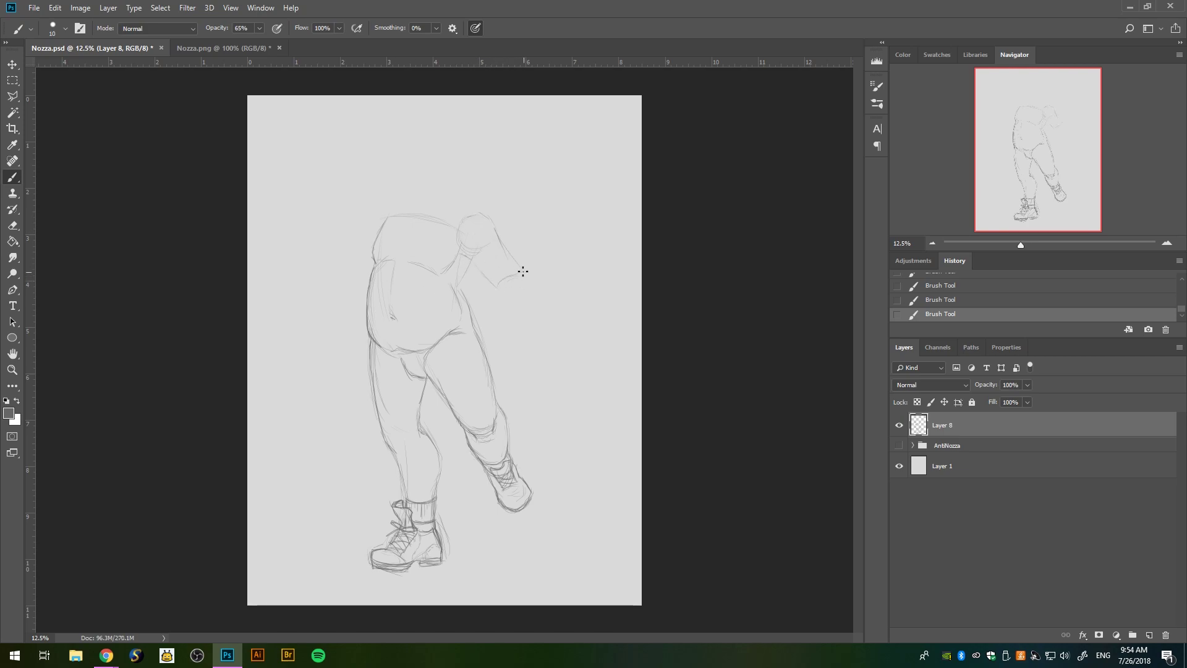
# - Draw the outstretched arm and hand, shoulders, raised arm with fist, and the belly's left side
pyautogui.moveTo(523, 318)
pyautogui.mouseDown()
pyautogui.moveTo(547, 328)
pyautogui.moveTo(565, 313)
pyautogui.moveTo(547, 319)
pyautogui.mouseUp()
pyautogui.moveTo(507, 247)
pyautogui.mouseDown()
pyautogui.moveTo(548, 311)
pyautogui.moveTo(527, 316)
pyautogui.moveTo(463, 253)
pyautogui.moveTo(462, 300)
pyautogui.mouseUp()
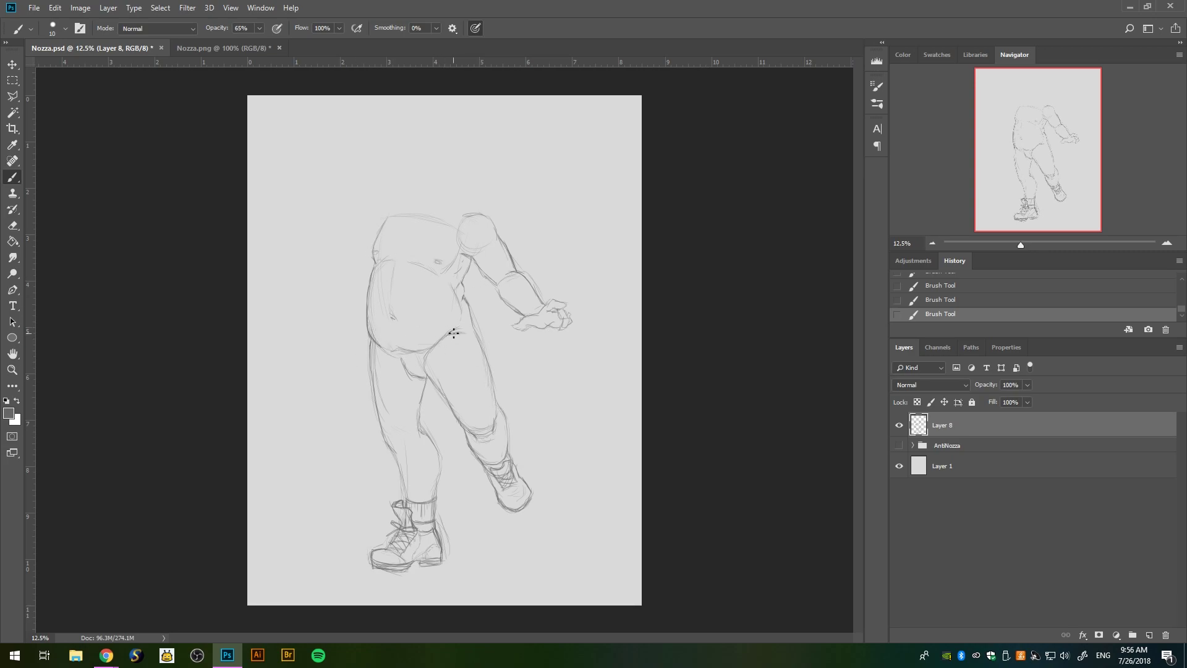
pyautogui.moveTo(395, 206); pyautogui.dragTo(317, 263)
pyautogui.moveTo(310, 210)
pyautogui.mouseDown()
pyautogui.moveTo(313, 239)
pyautogui.moveTo(309, 183)
pyautogui.moveTo(331, 192)
pyautogui.mouseUp()
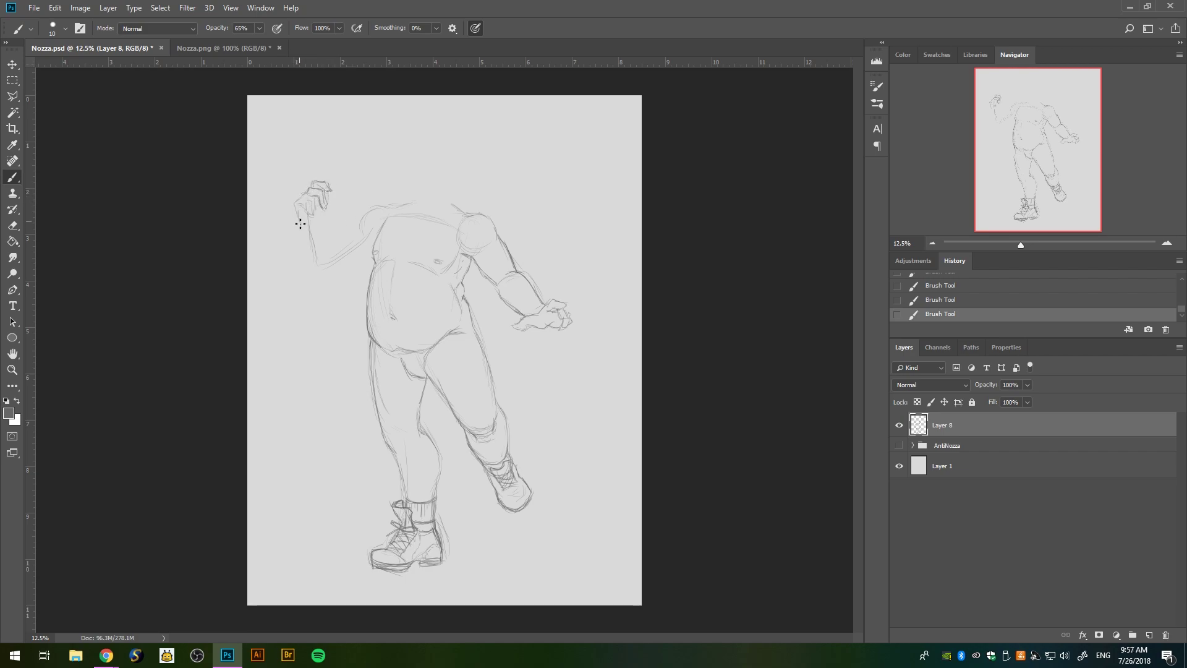
pyautogui.moveTo(307, 234); pyautogui.dragTo(325, 280)
pyautogui.moveTo(332, 203)
pyautogui.mouseDown()
pyautogui.moveTo(327, 232)
pyautogui.moveTo(367, 260)
pyautogui.mouseUp()
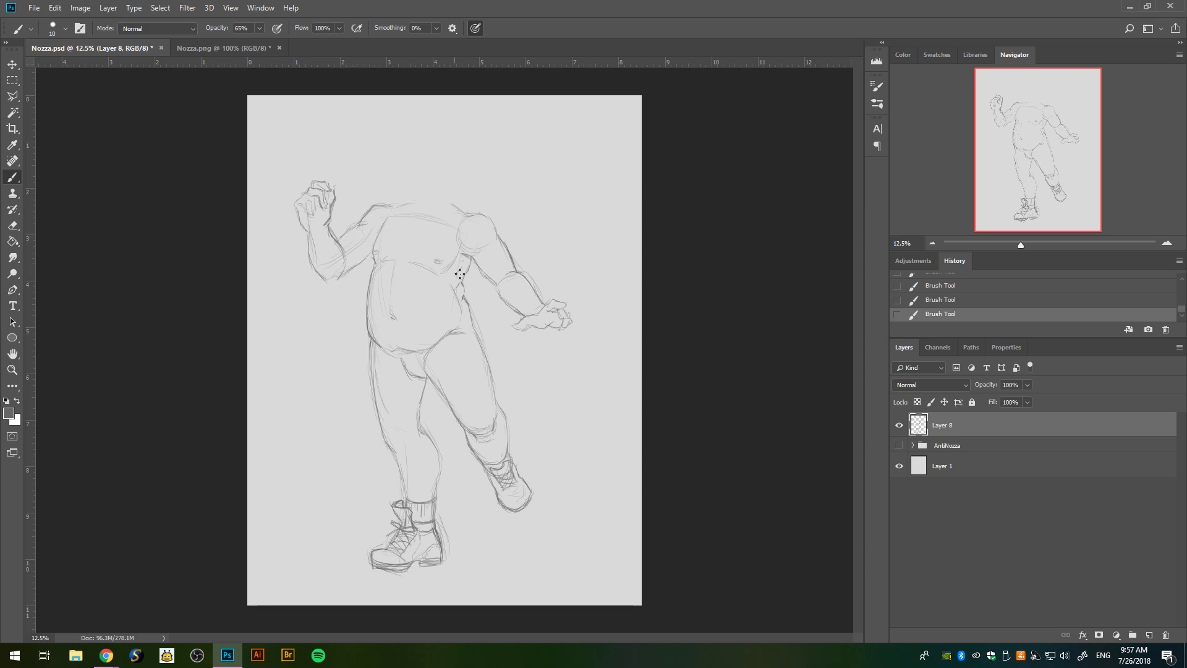
pyautogui.moveTo(372, 264); pyautogui.dragTo(371, 339)
# - Draw a slender wand through the raised hand and add a left shoulder line
pyautogui.moveTo(312, 219); pyautogui.dragTo(301, 248)
pyautogui.moveTo(330, 181); pyautogui.dragTo(343, 137)
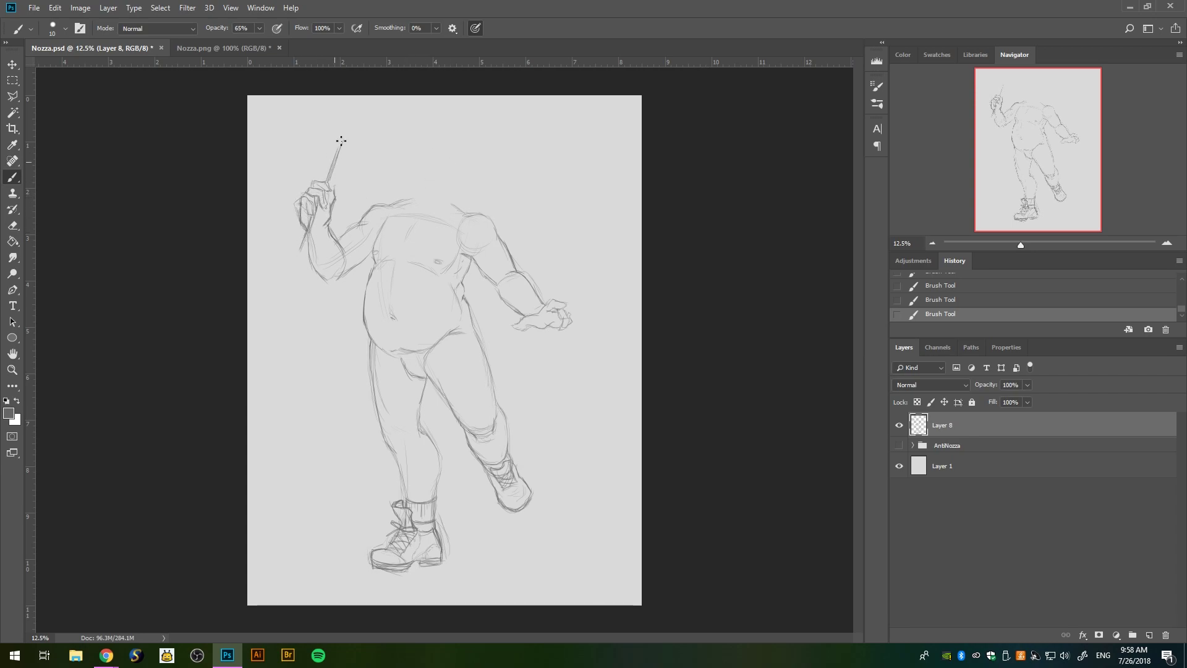
pyautogui.moveTo(312, 216)
pyautogui.mouseDown()
pyautogui.moveTo(296, 265)
pyautogui.moveTo(305, 264)
pyautogui.mouseUp()
pyautogui.moveTo(378, 205); pyautogui.dragTo(400, 201)
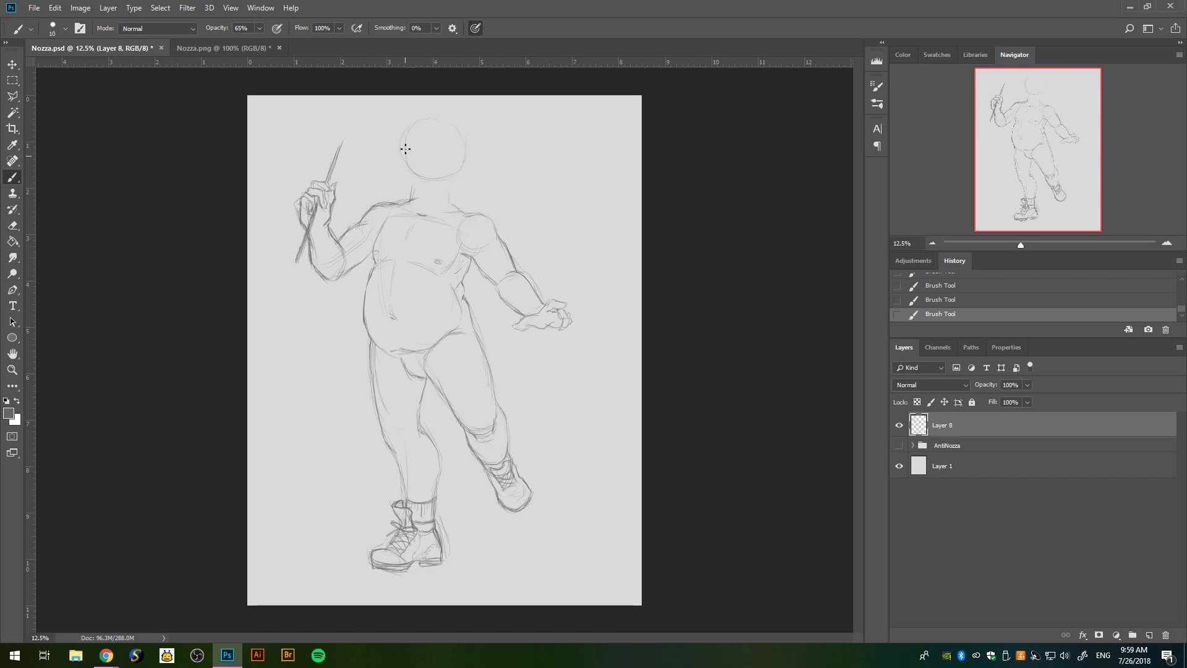
# - Draw the head circle with chin and jaw above the shoulders
pyautogui.moveTo(405, 146); pyautogui.dragTo(454, 201)
pyautogui.moveTo(461, 130); pyautogui.dragTo(465, 189)
pyautogui.moveTo(402, 139)
pyautogui.mouseDown()
pyautogui.moveTo(415, 193)
pyautogui.moveTo(445, 203)
pyautogui.mouseUp()
pyautogui.moveTo(465, 177); pyautogui.dragTo(420, 172)
pyautogui.hotkey('alt', 'Tab')
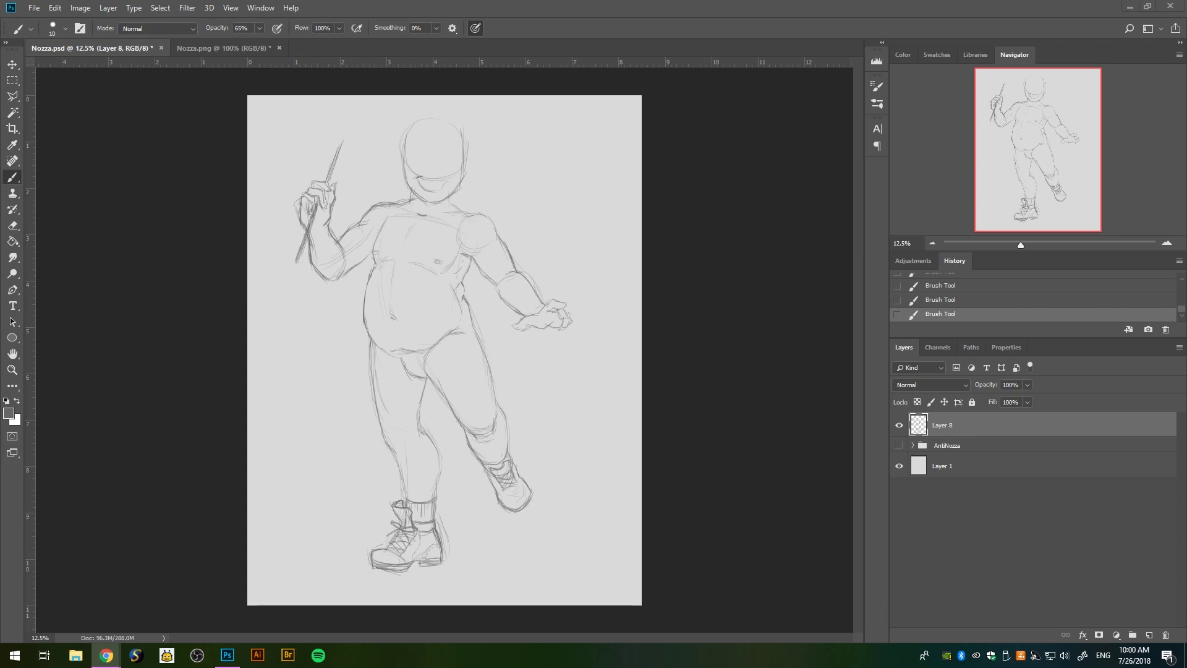
# - Commit the transform, zoom in on the head, and draw the grinning mouth with teeth
pyautogui.hotkey('alt', 'Tab')
pyautogui.hotkey('ctrl', 't')
pyautogui.hotkey('ctrl', '+')
pyautogui.press('Return')
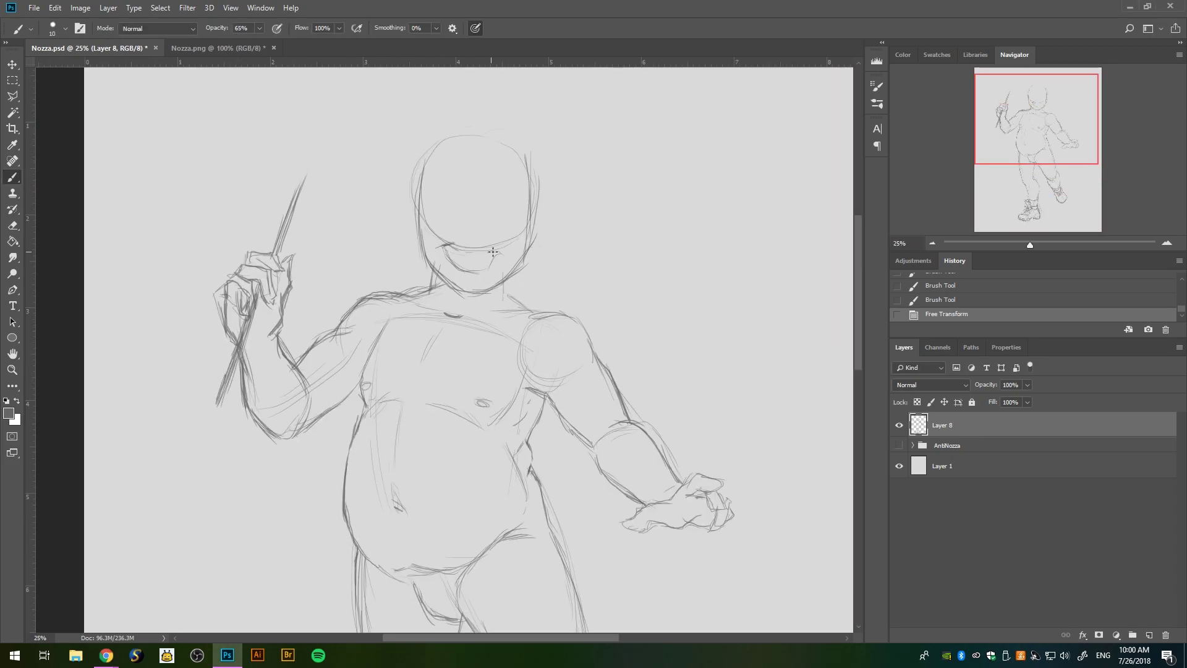
pyautogui.moveTo(438, 245)
pyautogui.mouseDown()
pyautogui.moveTo(504, 251)
pyautogui.moveTo(471, 274)
pyautogui.moveTo(483, 258)
pyautogui.mouseUp()
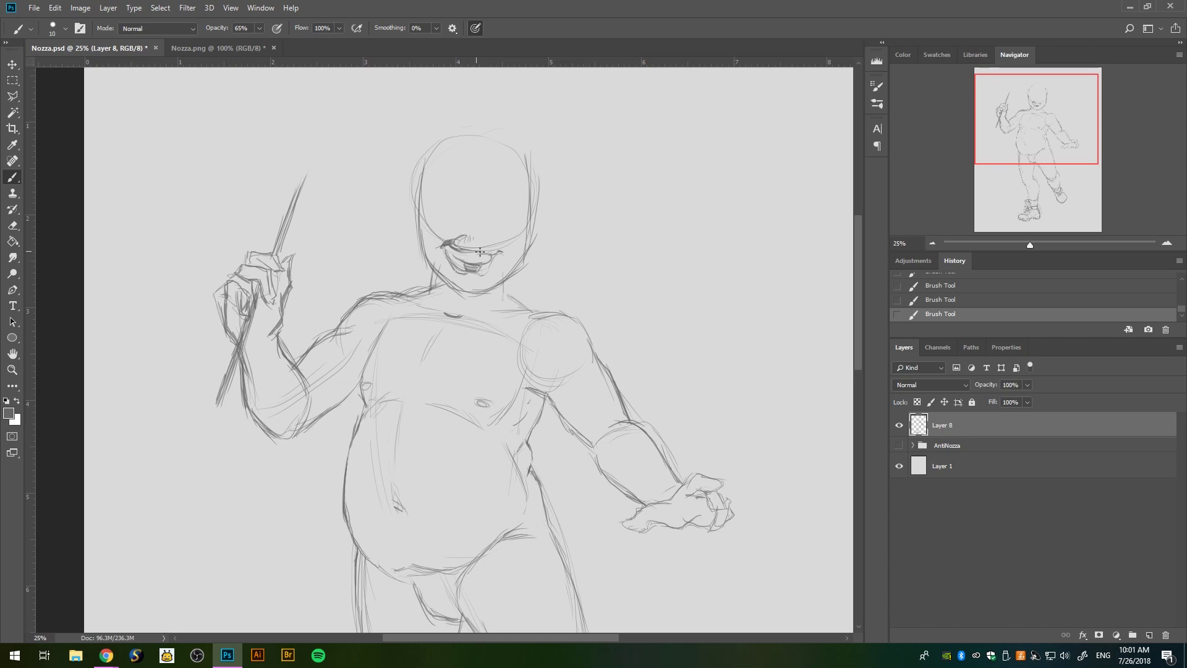
pyautogui.moveTo(480, 251)
pyautogui.mouseDown()
pyautogui.moveTo(462, 241)
pyautogui.moveTo(501, 255)
pyautogui.moveTo(432, 259)
pyautogui.mouseUp()
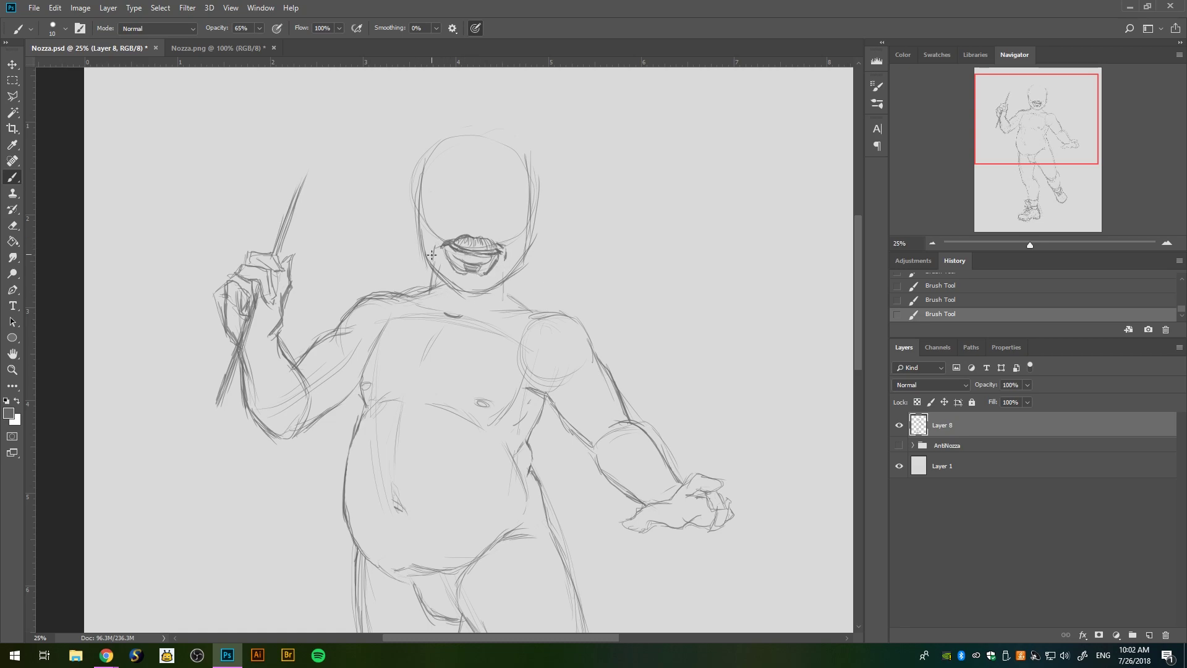
# - Darken the left jaw and cheek, then erase and redraw the jaw and chin lines
pyautogui.moveTo(420, 204)
pyautogui.mouseDown()
pyautogui.moveTo(428, 256)
pyautogui.moveTo(448, 267)
pyautogui.mouseUp()
pyautogui.moveTo(421, 229)
pyautogui.mouseDown()
pyautogui.moveTo(433, 277)
pyautogui.moveTo(463, 310)
pyautogui.moveTo(425, 266)
pyautogui.moveTo(448, 297)
pyautogui.mouseUp()
pyautogui.press('e')
pyautogui.press('b')
pyautogui.moveTo(470, 306); pyautogui.dragTo(488, 321)
pyautogui.moveTo(511, 278); pyautogui.dragTo(482, 313)
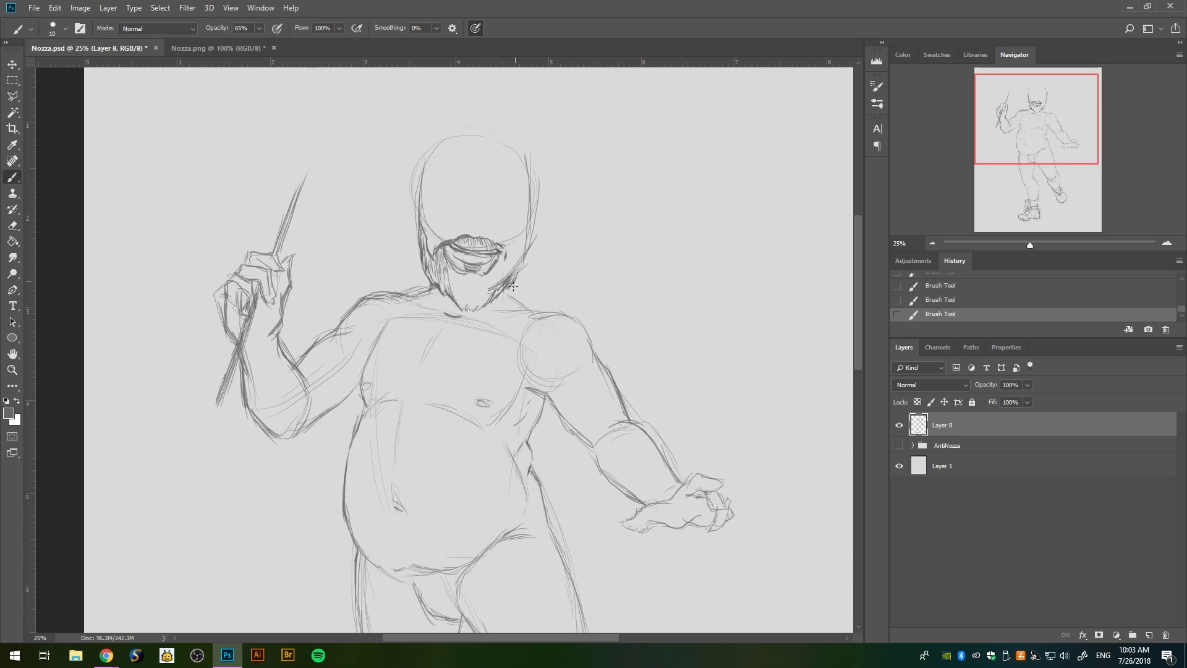
# - Hatch a dense beard along the jaw and chin, with a dark mouth line beneath the moustache
pyautogui.moveTo(529, 222)
pyautogui.mouseDown()
pyautogui.moveTo(501, 291)
pyautogui.moveTo(463, 306)
pyautogui.mouseUp()
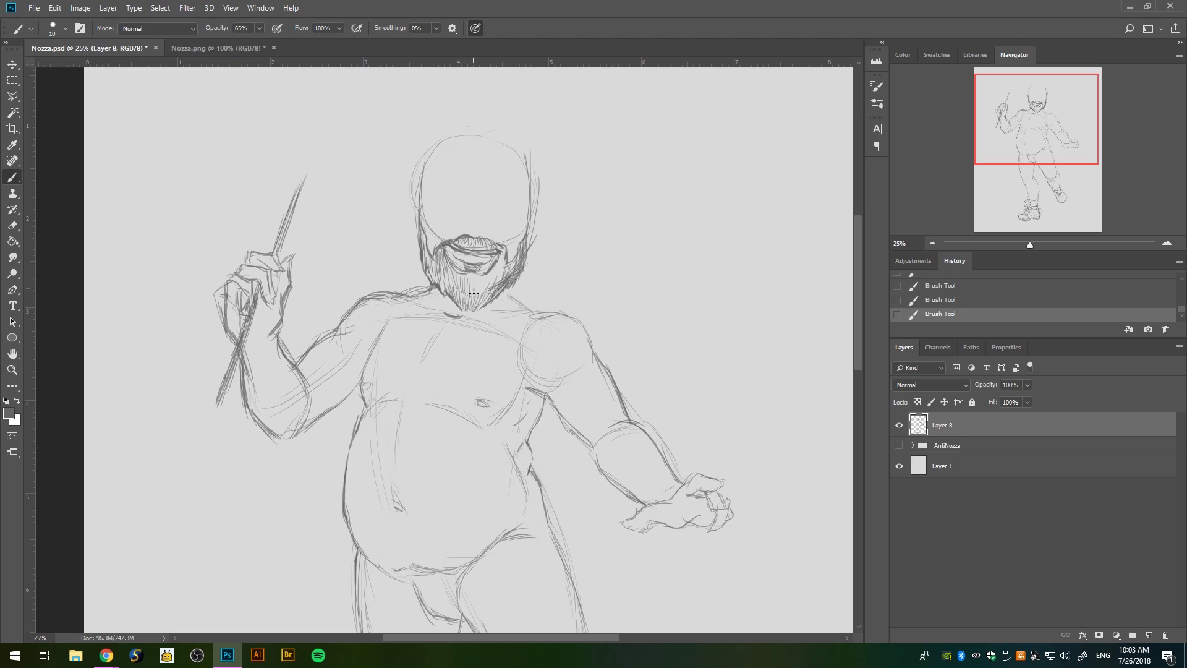
pyautogui.moveTo(513, 248)
pyautogui.mouseDown()
pyautogui.moveTo(486, 306)
pyautogui.moveTo(460, 303)
pyautogui.mouseUp()
pyautogui.moveTo(426, 235)
pyautogui.mouseDown()
pyautogui.moveTo(439, 293)
pyautogui.moveTo(458, 312)
pyautogui.mouseUp()
pyautogui.keyDown('alt'); pyautogui.keyDown('shift'); pyautogui.rightClick(455, 244); pyautogui.keyUp('shift'); pyautogui.keyUp('alt')
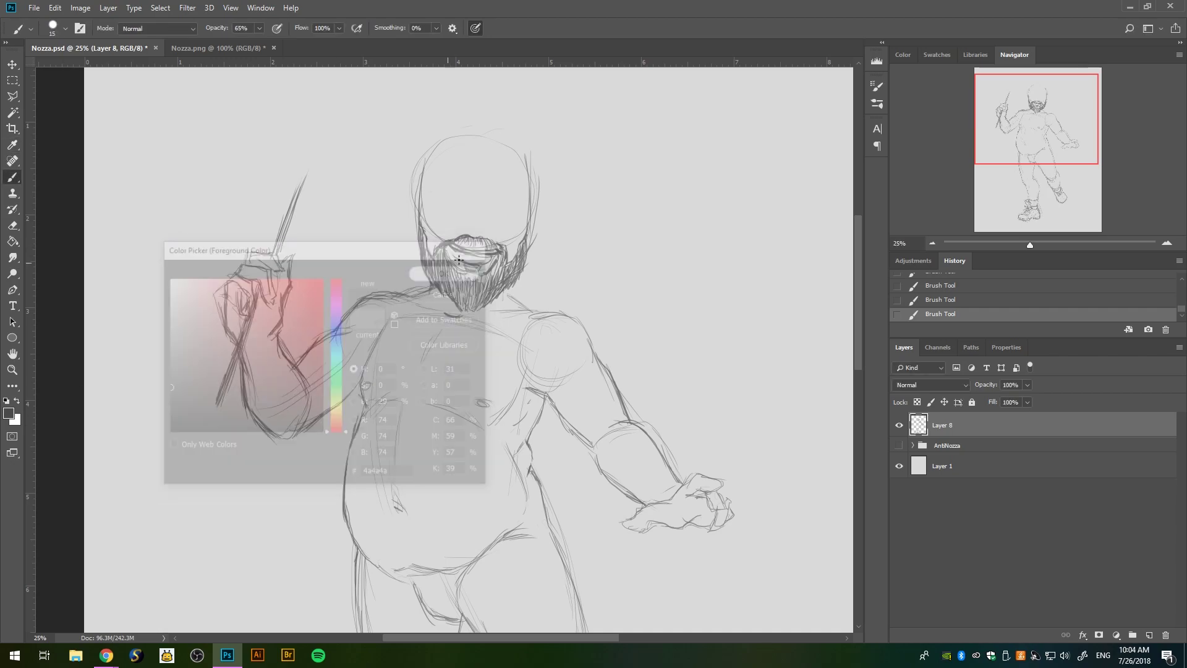
pyautogui.moveTo(501, 245)
pyautogui.mouseDown()
pyautogui.moveTo(462, 251)
pyautogui.moveTo(502, 248)
pyautogui.mouseUp()
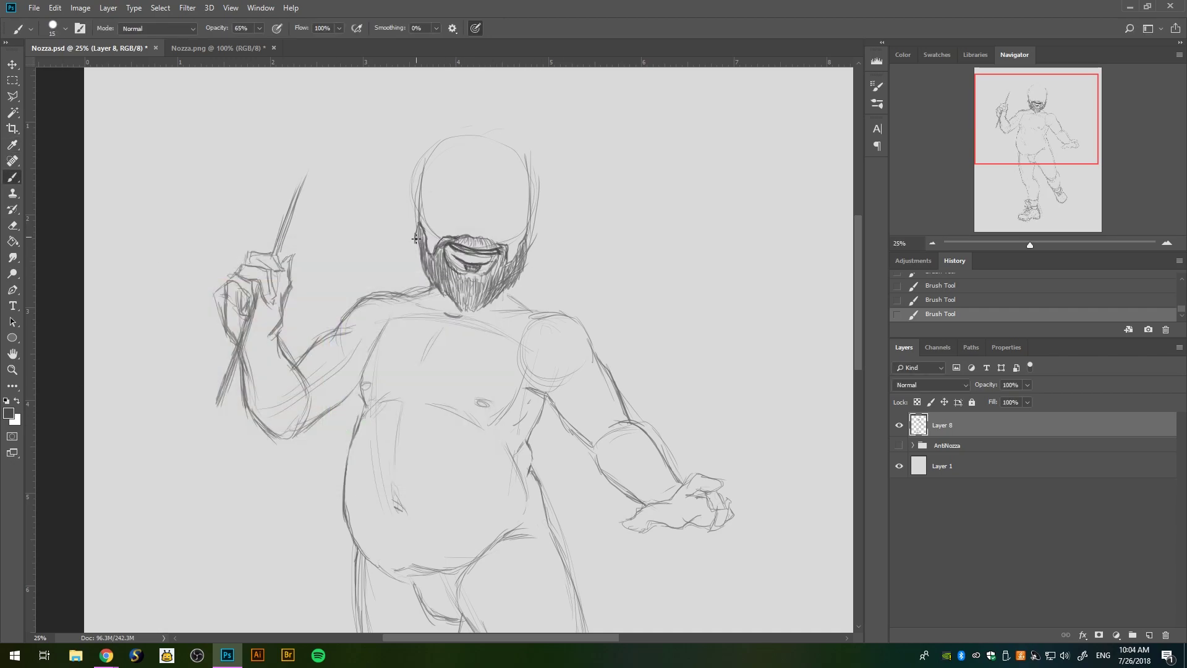
# - Sample a canvas colour, erase stray lines above the moustache, and draw a head centre line
pyautogui.press('i')
pyautogui.click(512, 277)
pyautogui.press('Return')
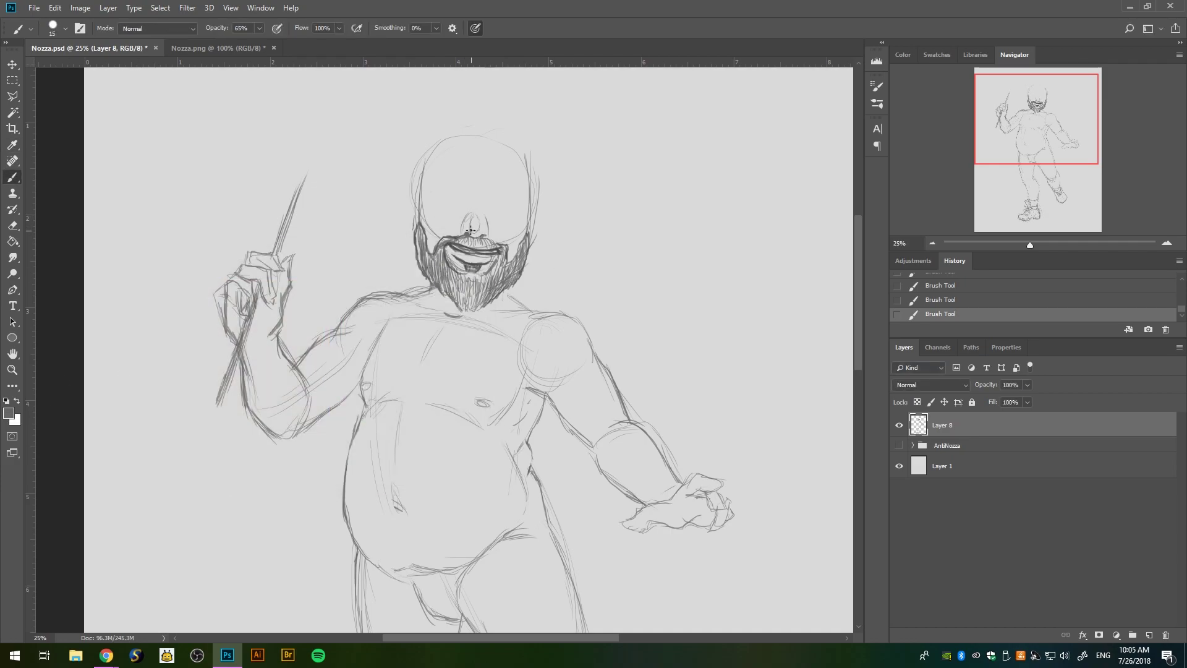
pyautogui.press('e')
pyautogui.moveTo(468, 218); pyautogui.dragTo(485, 232)
pyautogui.moveTo(473, 217); pyautogui.dragTo(482, 234)
pyautogui.press('b')
pyautogui.moveTo(479, 148)
pyautogui.mouseDown()
pyautogui.moveTo(477, 234)
pyautogui.moveTo(522, 216)
pyautogui.mouseUp()
# - Erase the head's centre construction line and sketch the eye line and nose bridge
pyautogui.moveTo(465, 201)
pyautogui.mouseDown()
pyautogui.moveTo(444, 202)
pyautogui.moveTo(495, 241)
pyautogui.mouseUp()
pyautogui.press('e')
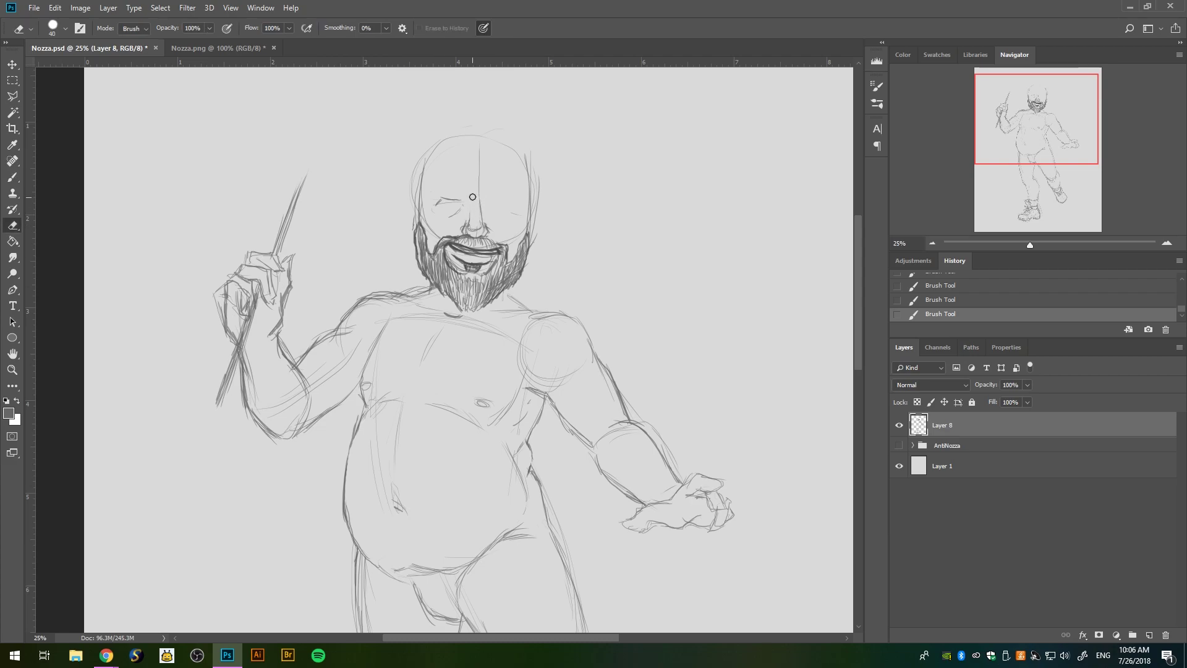
pyautogui.moveTo(479, 149); pyautogui.dragTo(477, 234)
pyautogui.press('b')
pyautogui.moveTo(481, 184)
pyautogui.mouseDown()
pyautogui.moveTo(471, 201)
pyautogui.moveTo(509, 184)
pyautogui.moveTo(512, 202)
pyautogui.mouseUp()
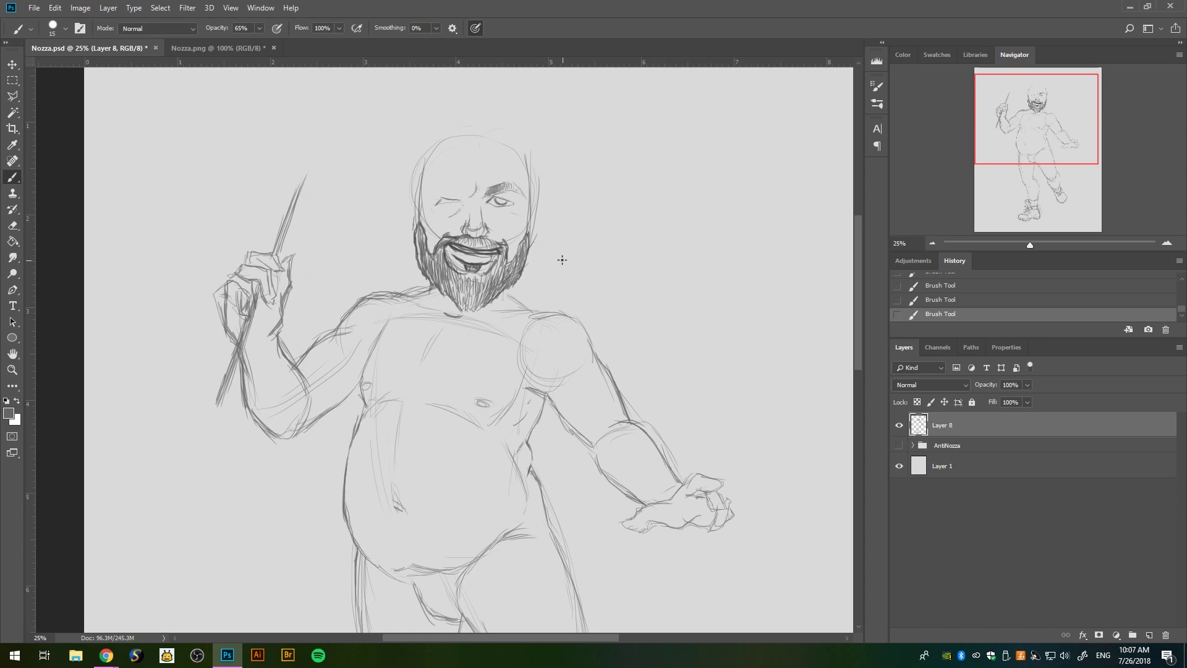
pyautogui.press('e')
pyautogui.moveTo(455, 247)
pyautogui.mouseDown()
pyautogui.moveTo(491, 253)
pyautogui.moveTo(425, 203)
pyautogui.mouseUp()
pyautogui.press('b')
# - Redraw the brow strokes and erase stray lines on the left jaw and right beard edge
pyautogui.hotkey('ctrl', 'z')
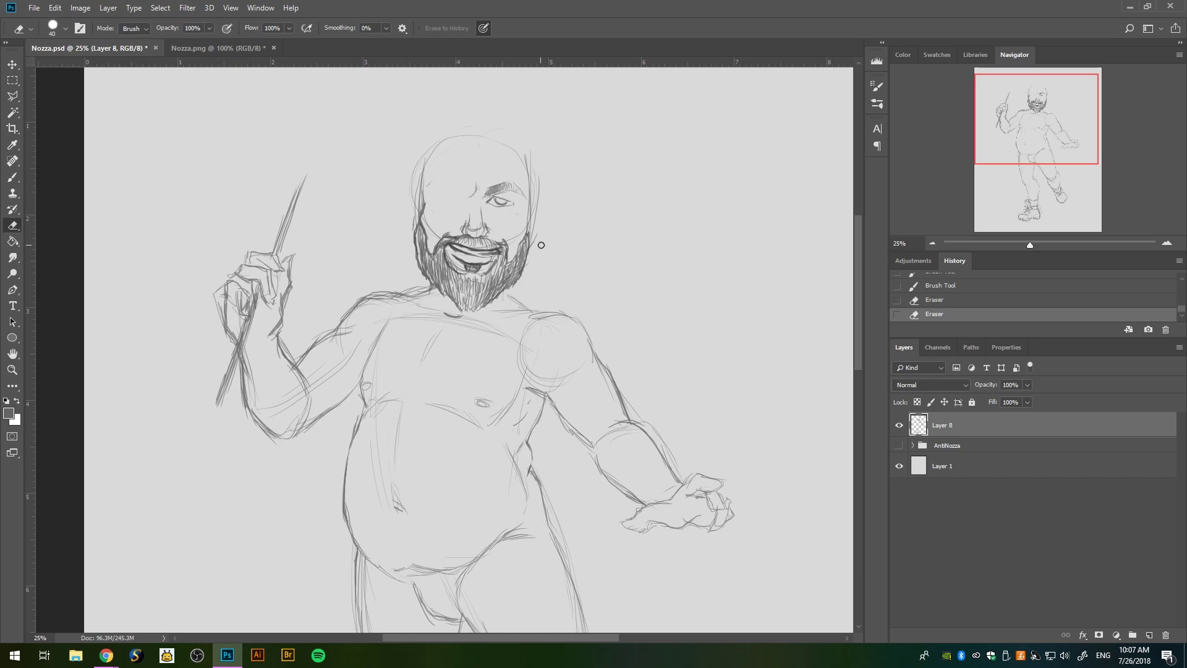
pyautogui.moveTo(494, 186); pyautogui.dragTo(515, 188)
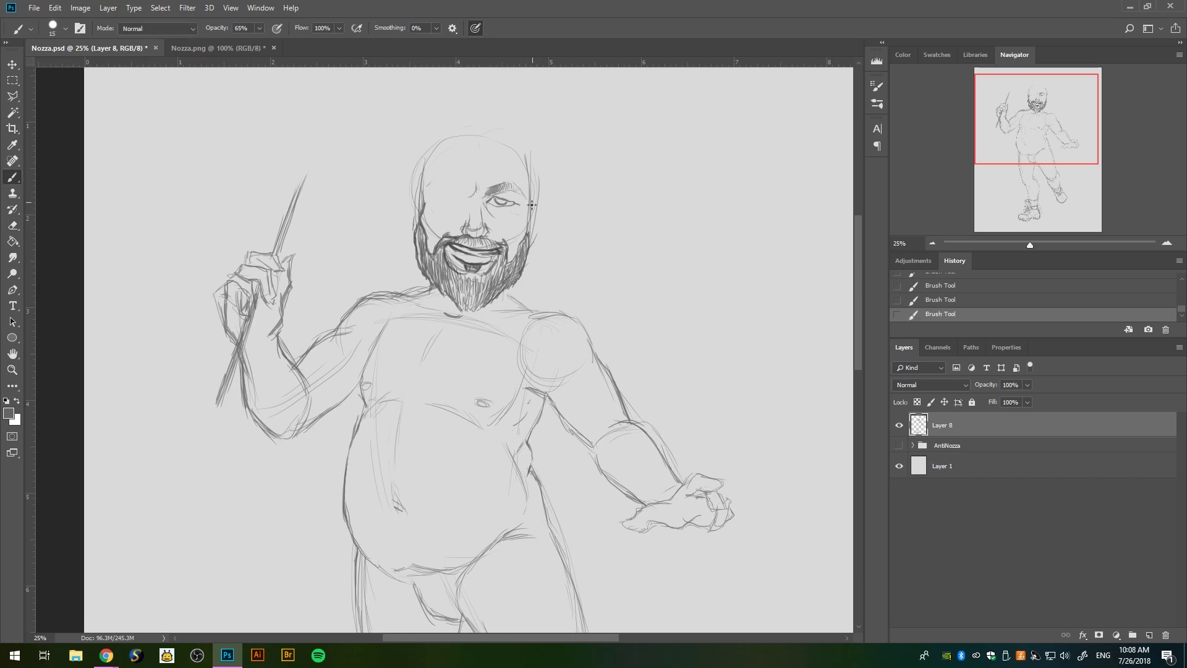
pyautogui.hotkey('ctrl', 'z')
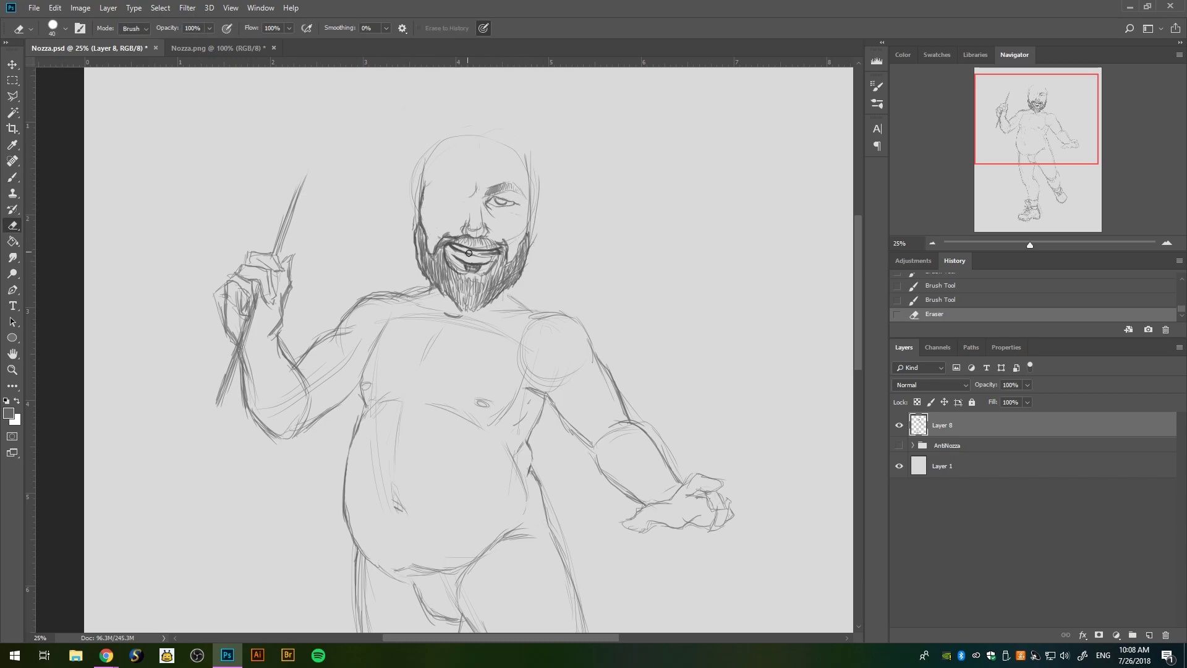
pyautogui.moveTo(486, 186); pyautogui.dragTo(462, 186)
pyautogui.hotkey('alt', 'Tab')
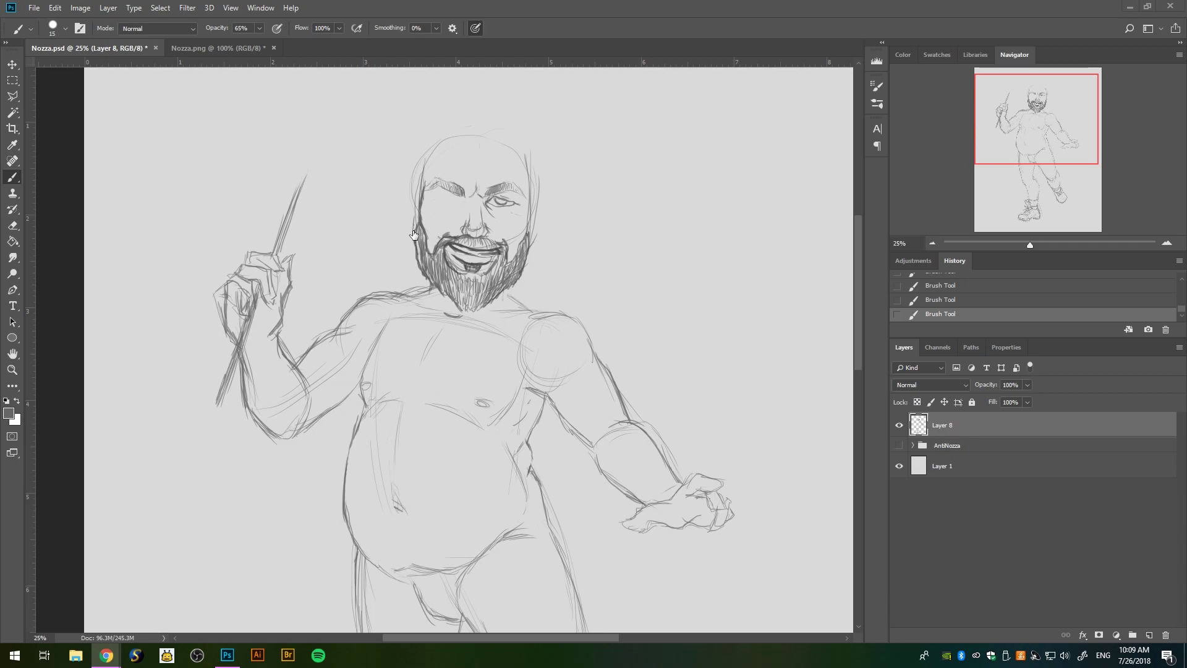
pyautogui.hotkey('alt', 'Tab')
pyautogui.press('e')
pyautogui.moveTo(413, 221); pyautogui.dragTo(429, 285)
pyautogui.moveTo(520, 276); pyautogui.dragTo(531, 228)
# - Lasso the head and scale it down slightly with free transform
pyautogui.press('l')
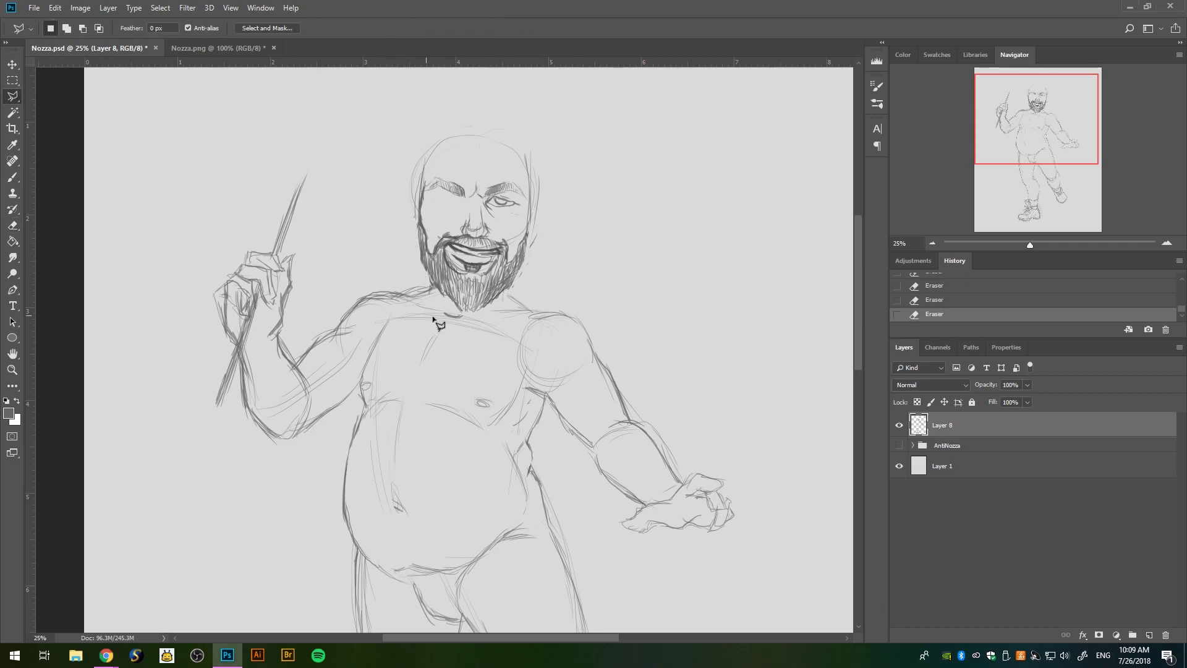
pyautogui.click(461, 315)
pyautogui.click(436, 108)
pyautogui.hotkey('ctrl', 't')
pyautogui.moveTo(572, 114); pyautogui.dragTo(547, 138)
pyautogui.press('Return')
pyautogui.hotkey('ctrl', 'd')
# - Add a couple more face strokes, undo the last ones, and zoom in on the head
pyautogui.press('b')
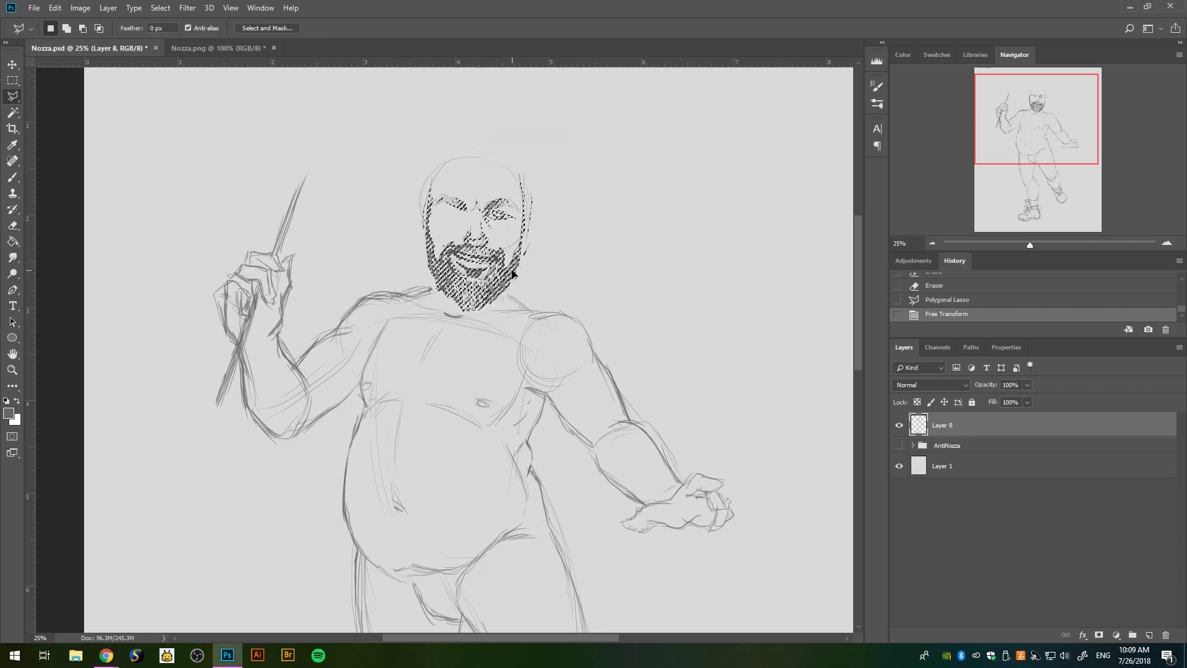
pyautogui.moveTo(523, 225); pyautogui.dragTo(551, 268)
pyautogui.moveTo(454, 204)
pyautogui.mouseDown()
pyautogui.moveTo(463, 210)
pyautogui.moveTo(468, 195)
pyautogui.moveTo(469, 215)
pyautogui.mouseUp()
pyautogui.press('e')
pyautogui.press('b')
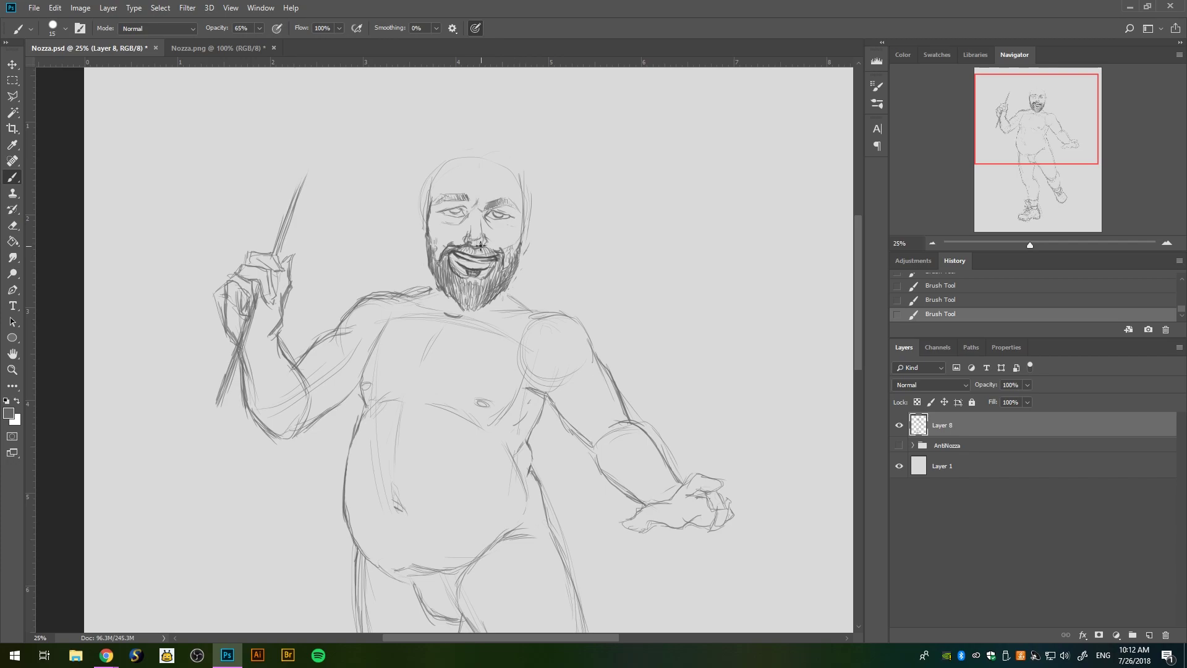
pyautogui.hotkey('ctrl', 'z')
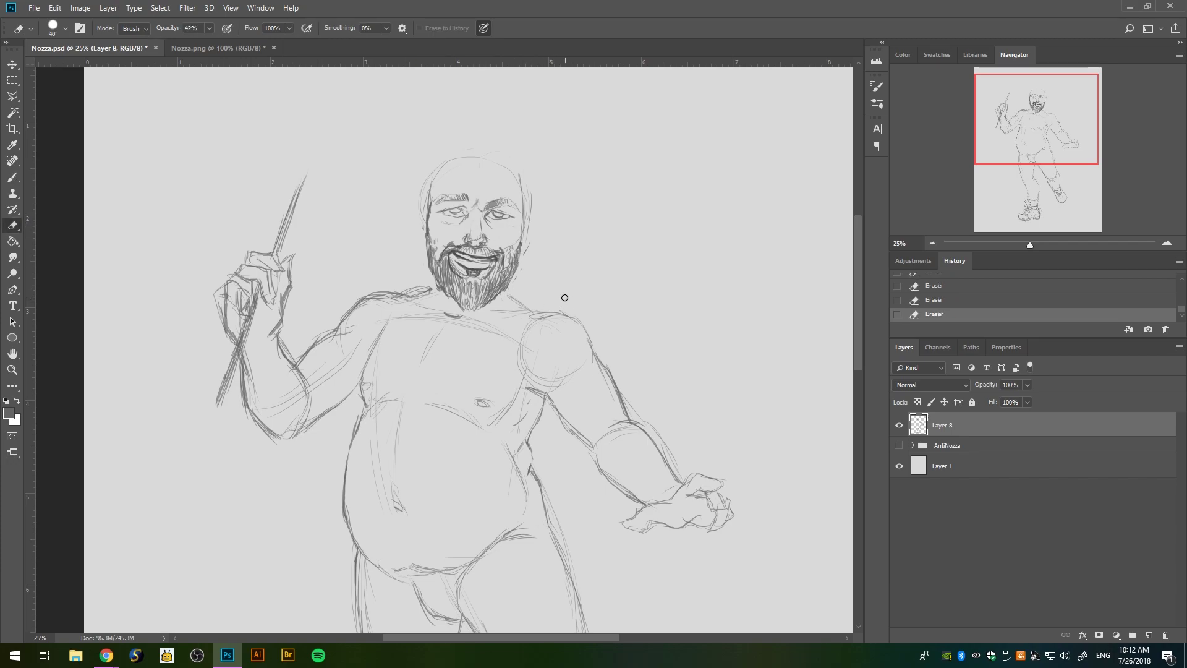
pyautogui.hotkey('ctrl', 'z')
pyautogui.scroll(1, 473, 167)
# - Draw dark pupils in both eyes and a forehead wrinkle above the left brow
pyautogui.scroll(2, 473, 167)
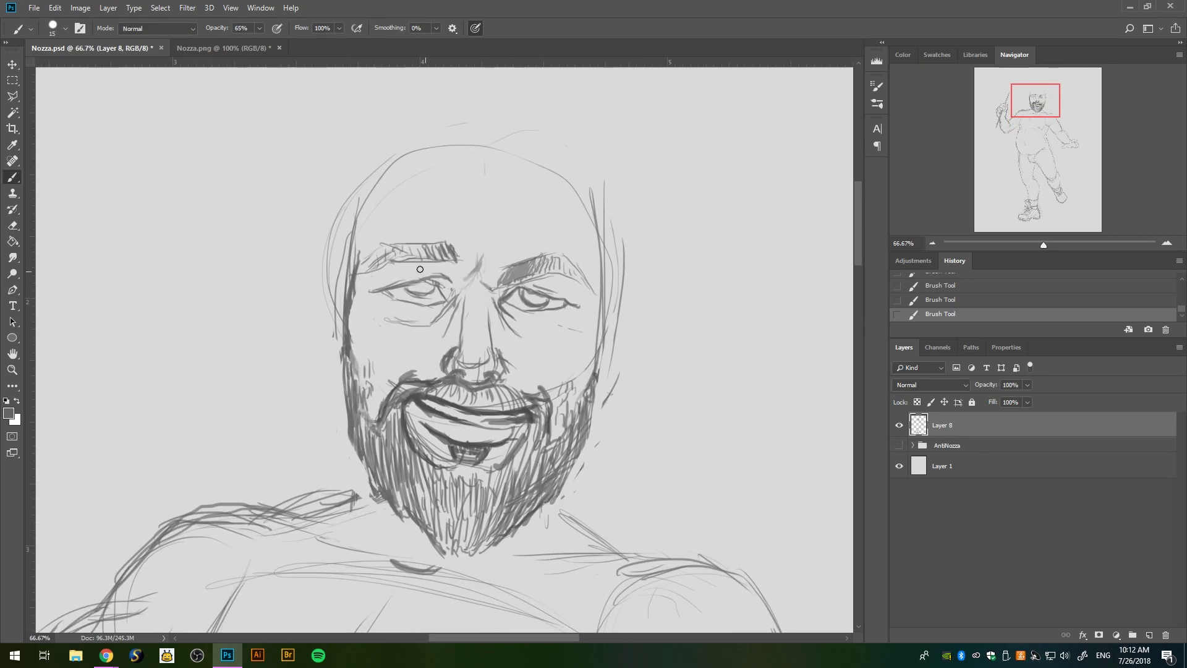
pyautogui.moveTo(422, 281); pyautogui.dragTo(417, 283)
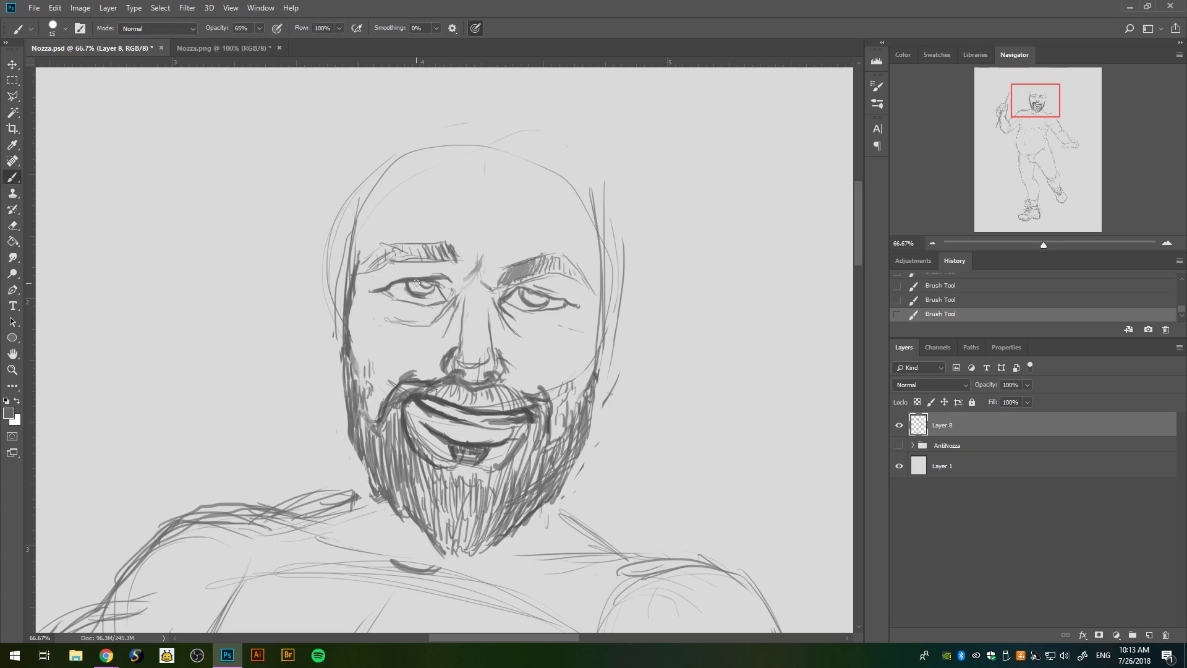
pyautogui.hotkey('ctrl', 'z')
pyautogui.hotkey('ctrl', 'z')
pyautogui.moveTo(523, 292)
pyautogui.mouseDown()
pyautogui.moveTo(559, 306)
pyautogui.moveTo(501, 292)
pyautogui.mouseUp()
pyautogui.hotkey('ctrl', 'z')
pyautogui.moveTo(450, 202); pyautogui.dragTo(486, 219)
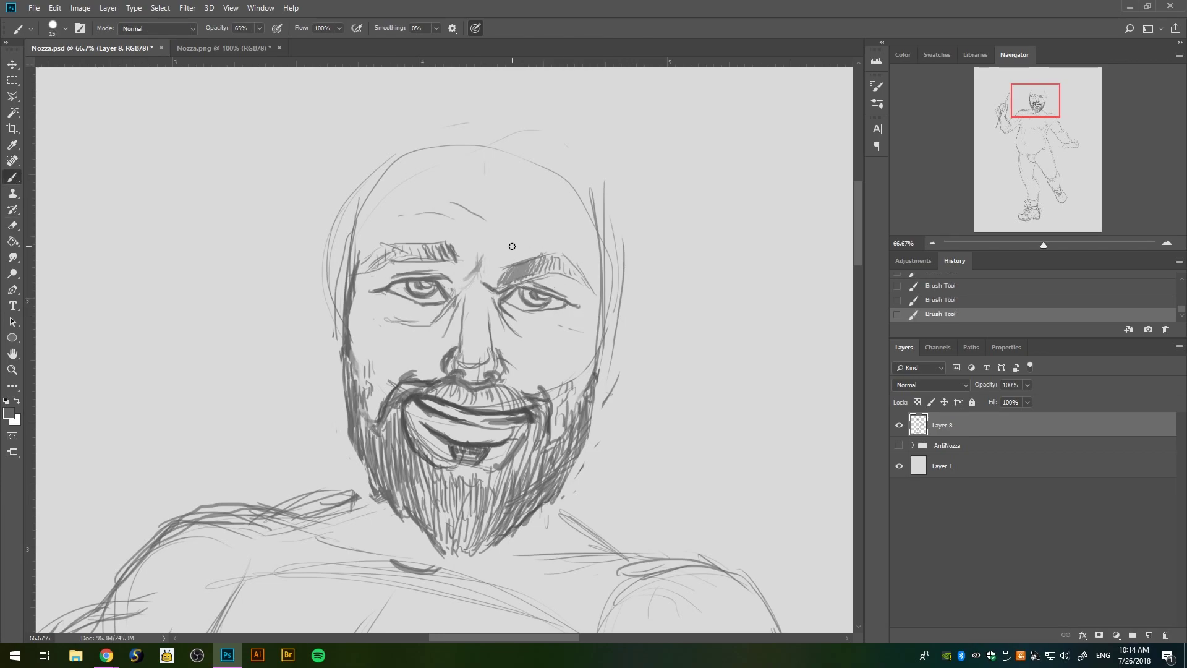
# - Lighten the cheek dots and lower lip, and darken the chin and head crown outlines
pyautogui.press('e')
pyautogui.click(381, 327)
pyautogui.click(590, 360)
pyautogui.press('b')
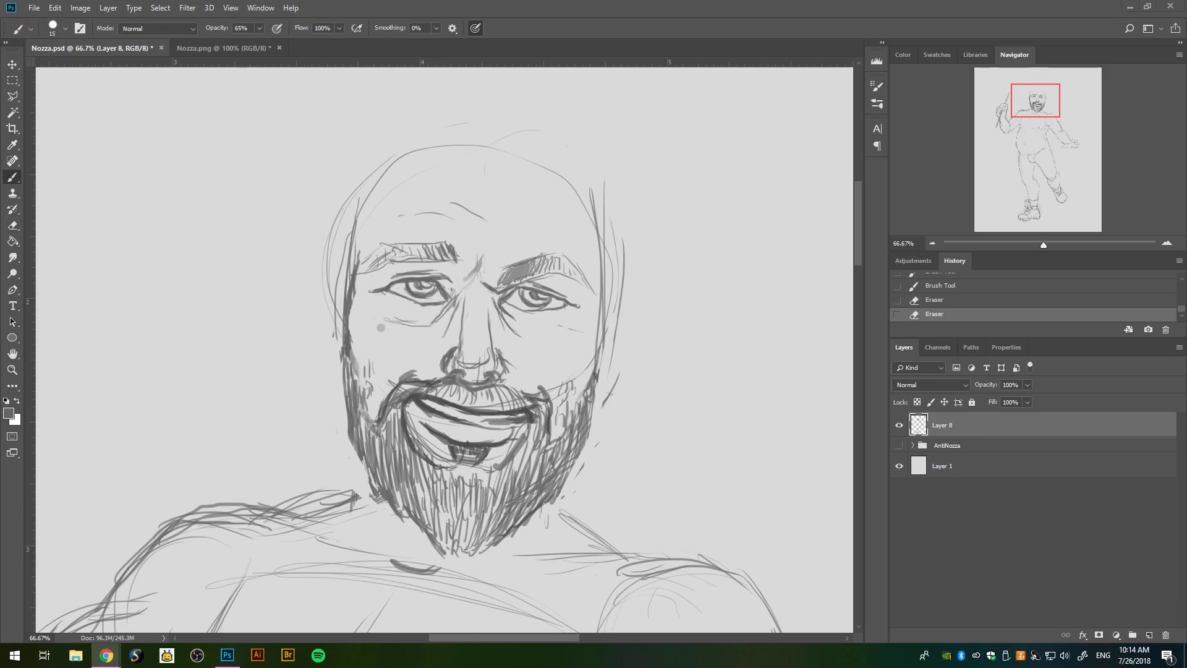
pyautogui.press('e')
pyautogui.moveTo(409, 427); pyautogui.dragTo(503, 433)
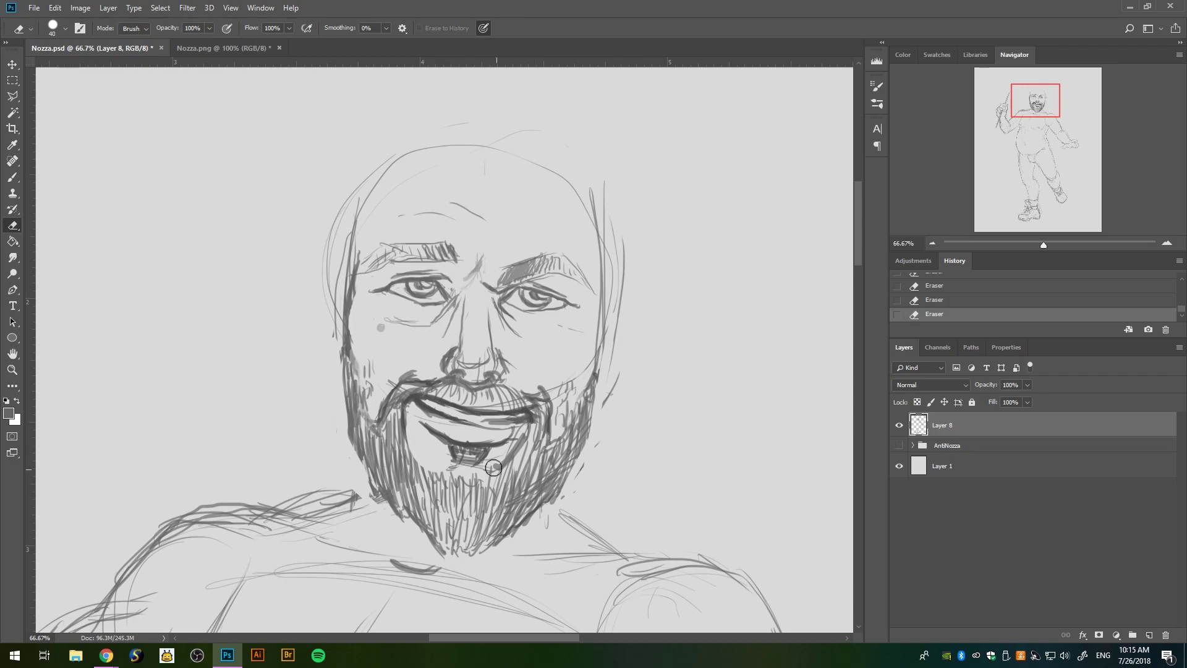
pyautogui.press('b')
pyautogui.moveTo(396, 495)
pyautogui.mouseDown()
pyautogui.moveTo(448, 557)
pyautogui.moveTo(531, 518)
pyautogui.mouseUp()
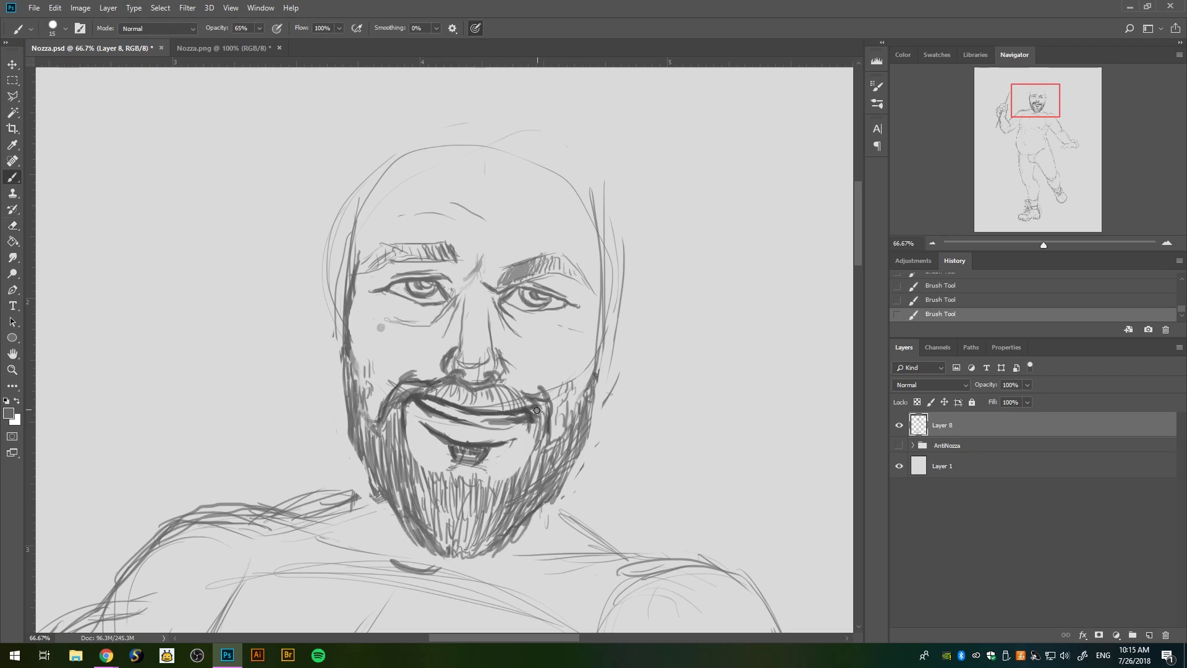
pyautogui.moveTo(357, 255)
pyautogui.mouseDown()
pyautogui.moveTo(378, 172)
pyautogui.moveTo(416, 135)
pyautogui.moveTo(567, 151)
pyautogui.mouseUp()
pyautogui.moveTo(407, 131)
pyautogui.mouseDown()
pyautogui.moveTo(414, 170)
pyautogui.moveTo(408, 137)
pyautogui.moveTo(516, 168)
pyautogui.moveTo(572, 151)
pyautogui.moveTo(600, 235)
pyautogui.mouseUp()
# - Darken the left eyebrow hatching and add a mark near the right brow
pyautogui.hotkey('alt', 'Tab')
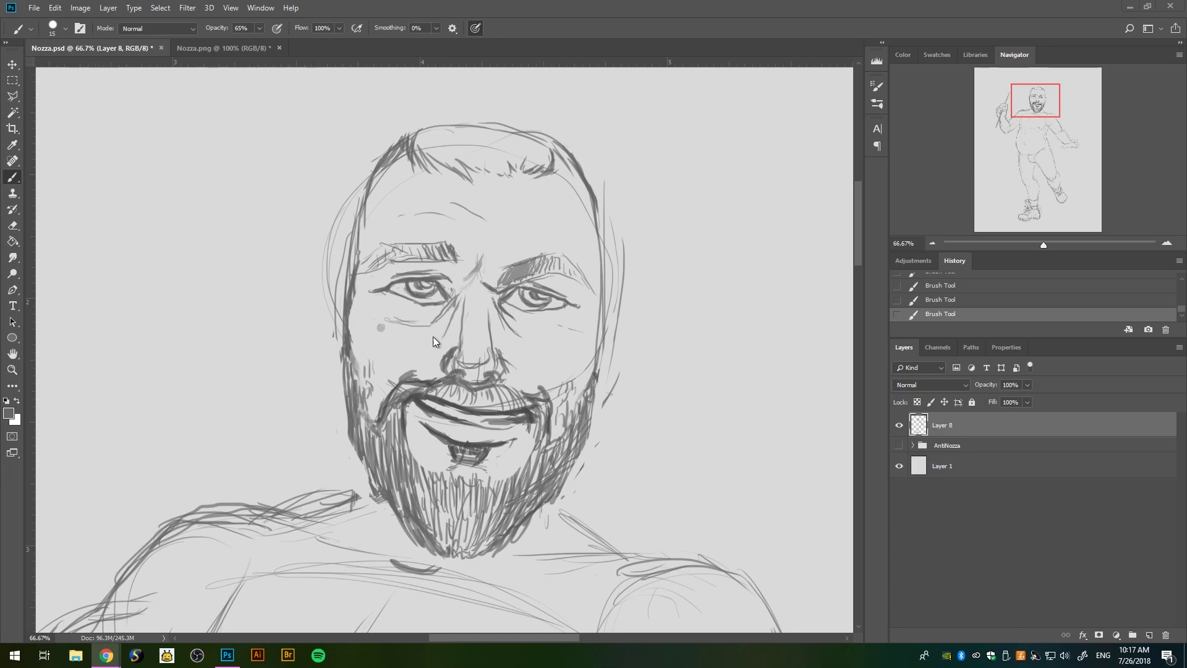
pyautogui.hotkey('alt', 'Tab')
pyautogui.moveTo(462, 262); pyautogui.dragTo(427, 245)
pyautogui.moveTo(569, 261); pyautogui.dragTo(589, 286)
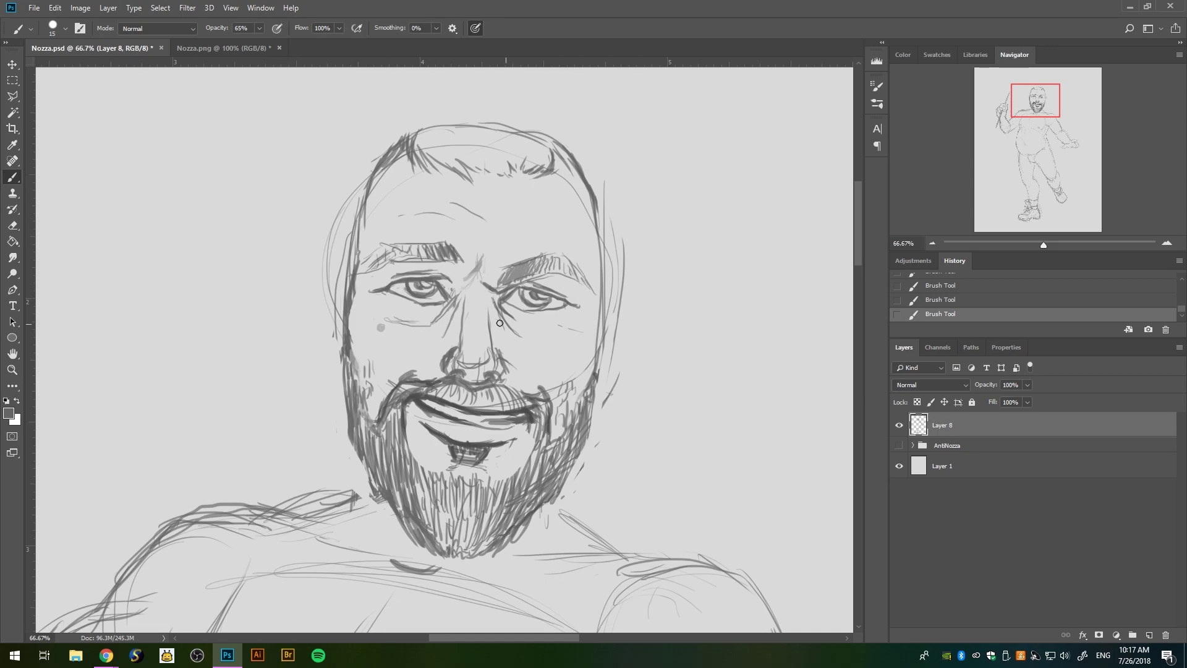
# - Sketch pointed elf ears on both sides of the head
pyautogui.moveTo(348, 278)
pyautogui.mouseDown()
pyautogui.moveTo(322, 248)
pyautogui.moveTo(339, 371)
pyautogui.moveTo(329, 315)
pyautogui.moveTo(339, 334)
pyautogui.mouseUp()
pyautogui.moveTo(606, 309)
pyautogui.mouseDown()
pyautogui.moveTo(648, 267)
pyautogui.moveTo(600, 402)
pyautogui.mouseUp()
pyautogui.moveTo(631, 291)
pyautogui.mouseDown()
pyautogui.moveTo(597, 371)
pyautogui.moveTo(627, 290)
pyautogui.moveTo(621, 346)
pyautogui.mouseUp()
pyautogui.press('e')
pyautogui.press('b')
pyautogui.moveTo(647, 272); pyautogui.dragTo(628, 344)
# - Trim the right ear and darken the left head outline and top hairline
pyautogui.press('e')
pyautogui.press('b')
pyautogui.moveTo(640, 285); pyautogui.dragTo(606, 338)
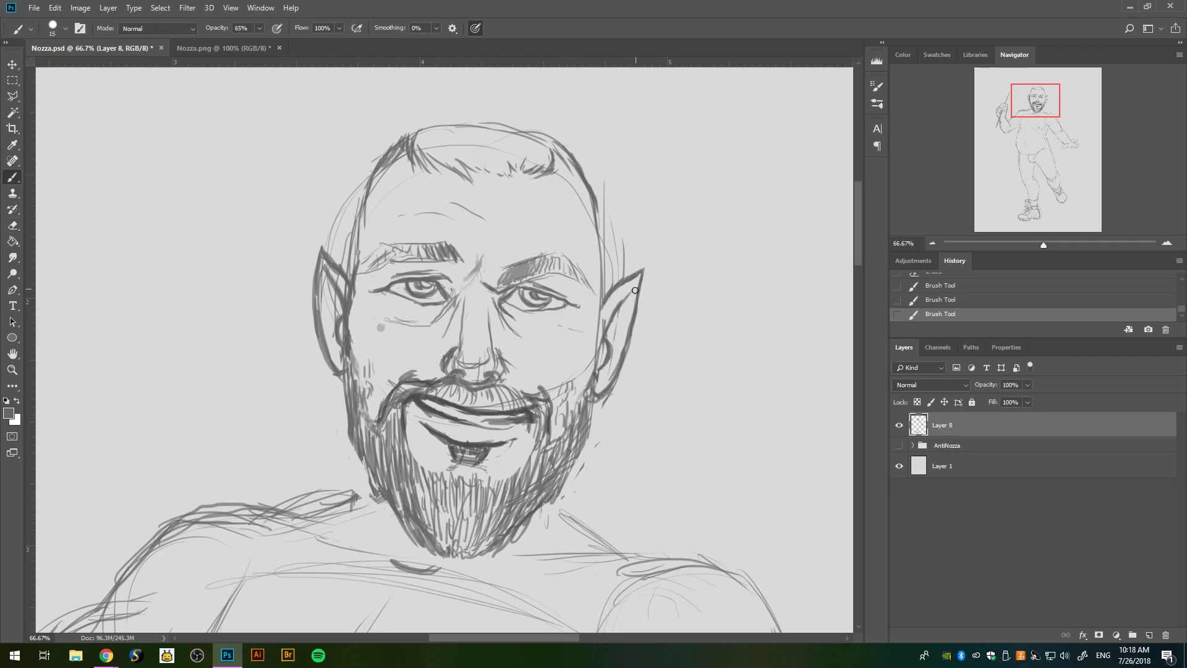
pyautogui.moveTo(355, 300)
pyautogui.mouseDown()
pyautogui.moveTo(349, 197)
pyautogui.moveTo(369, 154)
pyautogui.mouseUp()
pyautogui.moveTo(450, 114); pyautogui.dragTo(353, 181)
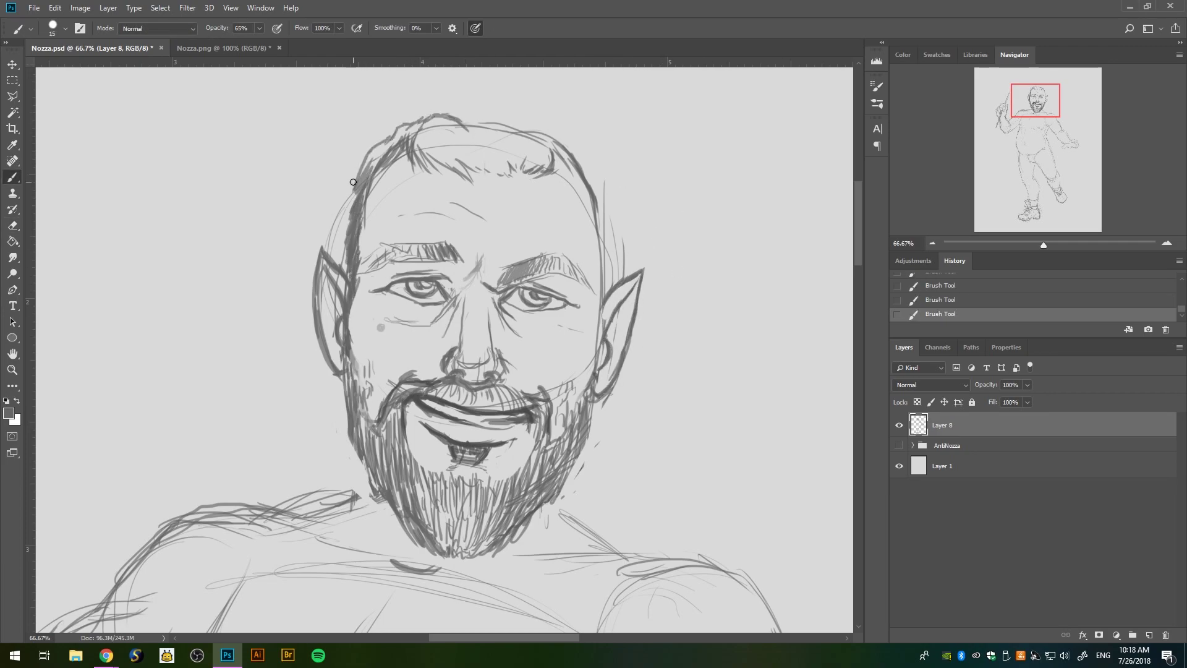
pyautogui.moveTo(350, 266); pyautogui.dragTo(371, 145)
# - Lasso the left eye and adjust its size with free transform
pyautogui.press('l')
pyautogui.click(378, 269)
pyautogui.click(460, 275)
pyautogui.doubleClick(371, 333)
pyautogui.hotkey('ctrl', 't')
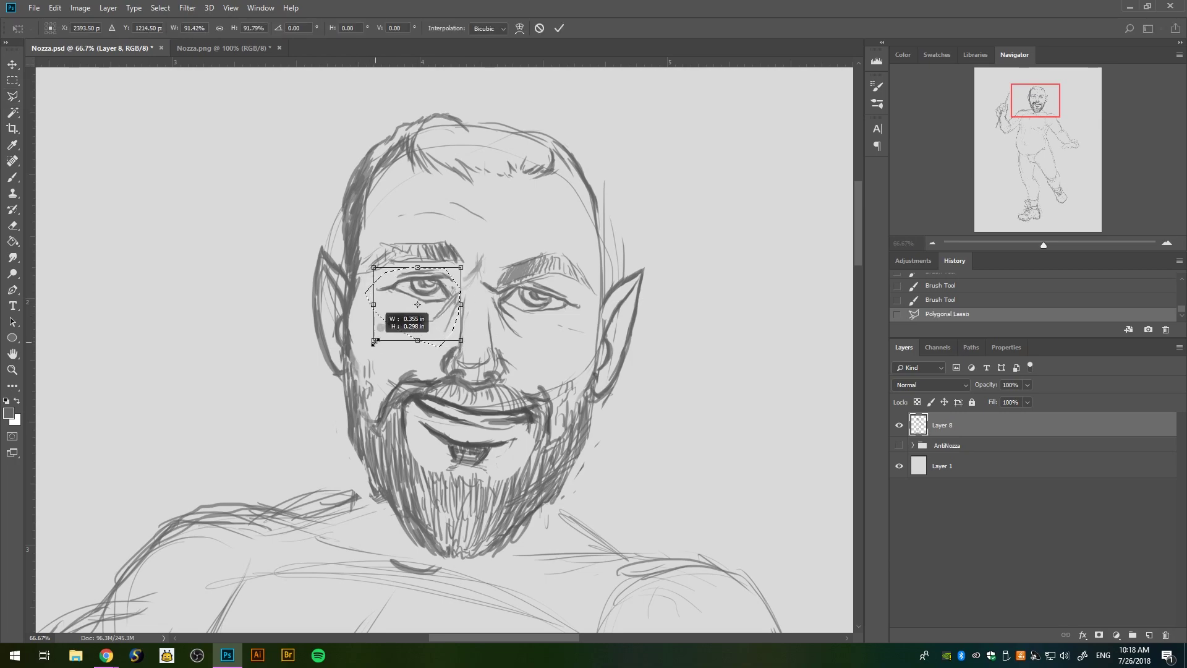
pyautogui.press('Return')
pyautogui.hotkey('ctrl', 'd')
# - Lasso the right eye and adjust its size with free transform
pyautogui.click(504, 294)
pyautogui.click(587, 309)
pyautogui.click(523, 354)
pyautogui.doubleClick(564, 289)
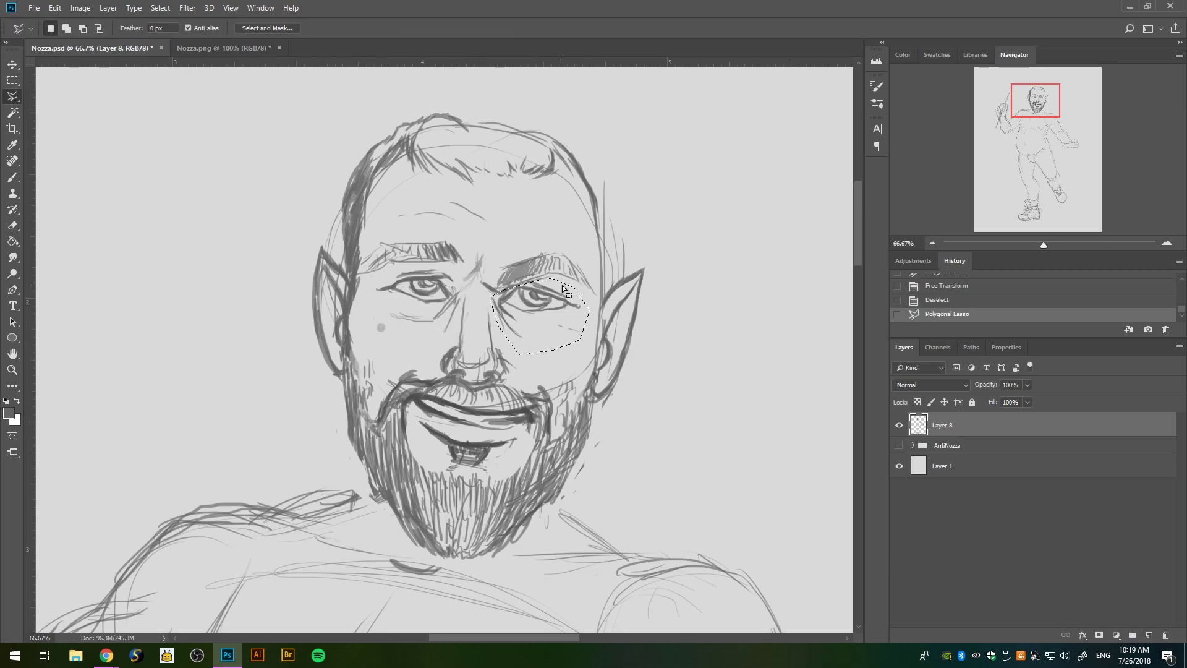
pyautogui.hotkey('ctrl', 't')
pyautogui.press('Return')
pyautogui.hotkey('ctrl', 'd')
# - Darken the right and top head outline from the ear up to the temple
pyautogui.press('b')
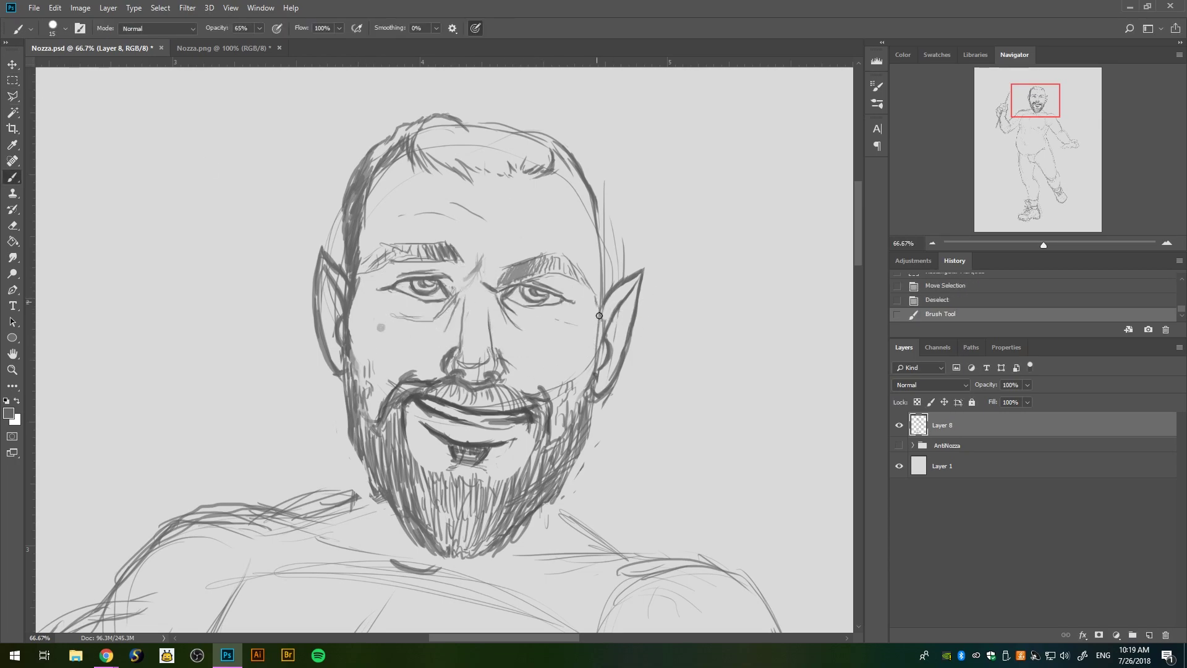
pyautogui.moveTo(599, 315); pyautogui.dragTo(594, 383)
pyautogui.moveTo(602, 332); pyautogui.dragTo(599, 202)
pyautogui.moveTo(468, 117)
pyautogui.mouseDown()
pyautogui.moveTo(541, 133)
pyautogui.moveTo(609, 204)
pyautogui.moveTo(606, 285)
pyautogui.moveTo(600, 182)
pyautogui.mouseUp()
pyautogui.moveTo(593, 173); pyautogui.dragTo(526, 124)
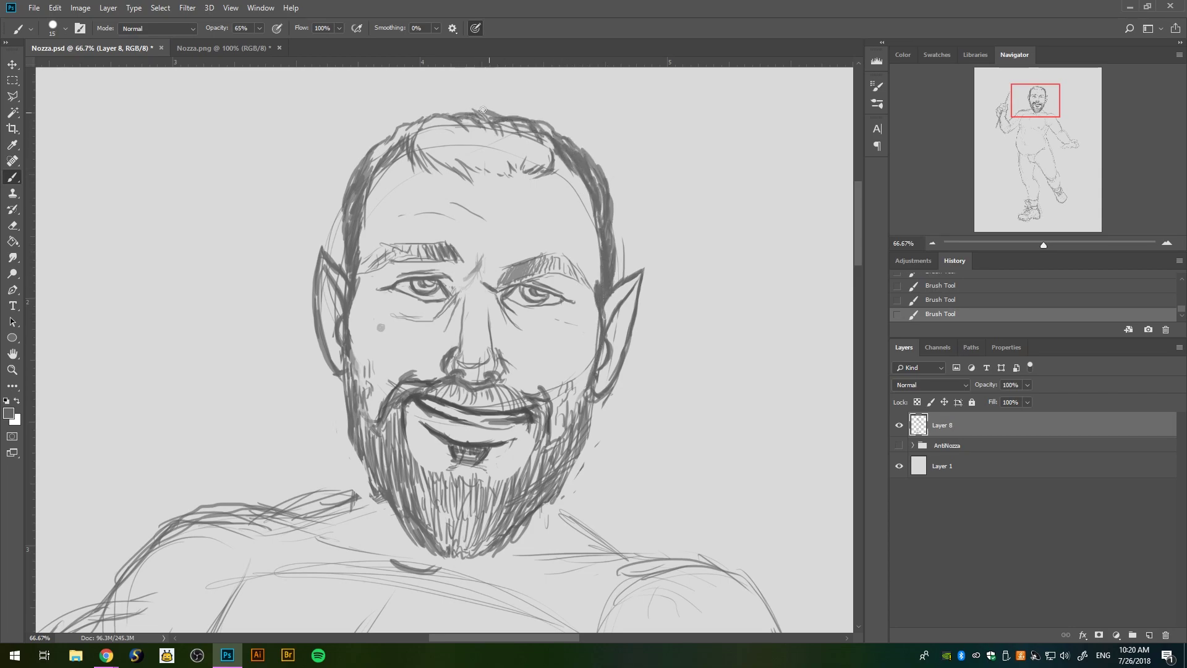
# - Sketch short hair strokes across the top of the head and along the hairline
pyautogui.moveTo(421, 111)
pyautogui.mouseDown()
pyautogui.moveTo(458, 173)
pyautogui.moveTo(494, 173)
pyautogui.mouseUp()
pyautogui.moveTo(507, 129); pyautogui.dragTo(538, 167)
pyautogui.hotkey('ctrl', 'alt', 'z')
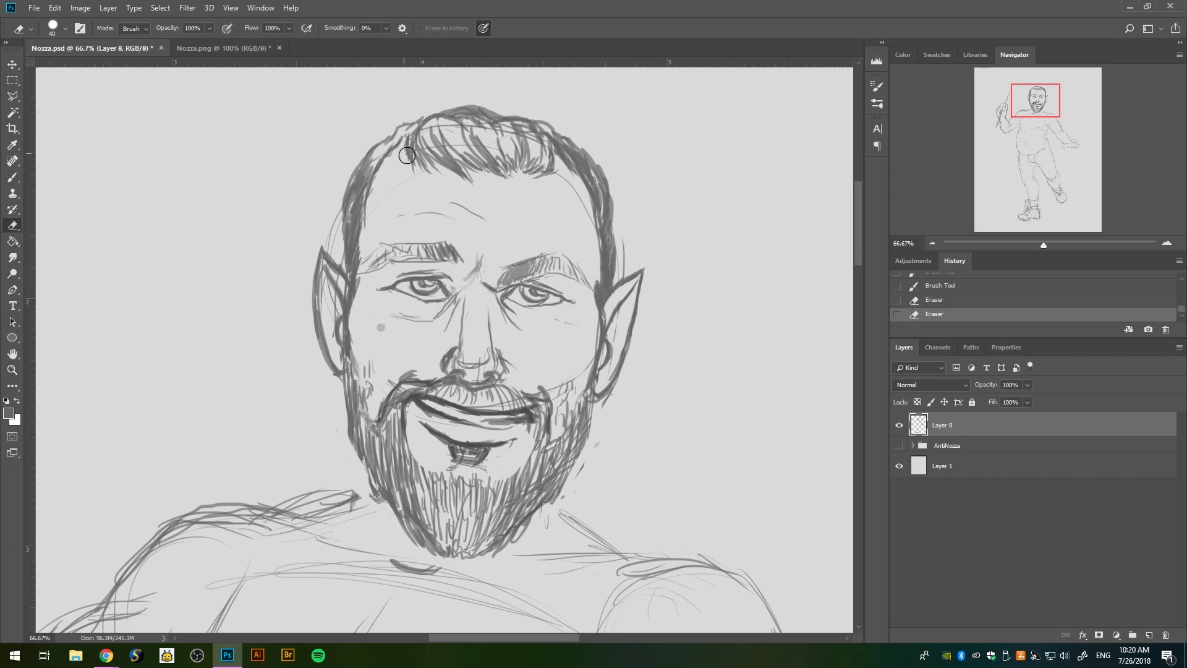
pyautogui.hotkey('ctrl', 'alt', 'z')
pyautogui.hotkey('ctrl', 'alt', 'z')
pyautogui.hotkey('ctrl', 'alt', 'z')
pyautogui.moveTo(519, 112); pyautogui.dragTo(532, 148)
pyautogui.moveTo(495, 119); pyautogui.dragTo(436, 159)
pyautogui.moveTo(425, 123); pyautogui.dragTo(371, 164)
pyautogui.moveTo(451, 106)
pyautogui.mouseDown()
pyautogui.moveTo(405, 123)
pyautogui.moveTo(426, 151)
pyautogui.mouseUp()
# - Thicken the hair and right head outline, then fit the whole figure on screen
pyautogui.moveTo(543, 132)
pyautogui.mouseDown()
pyautogui.moveTo(590, 166)
pyautogui.moveTo(618, 229)
pyautogui.moveTo(617, 280)
pyautogui.mouseUp()
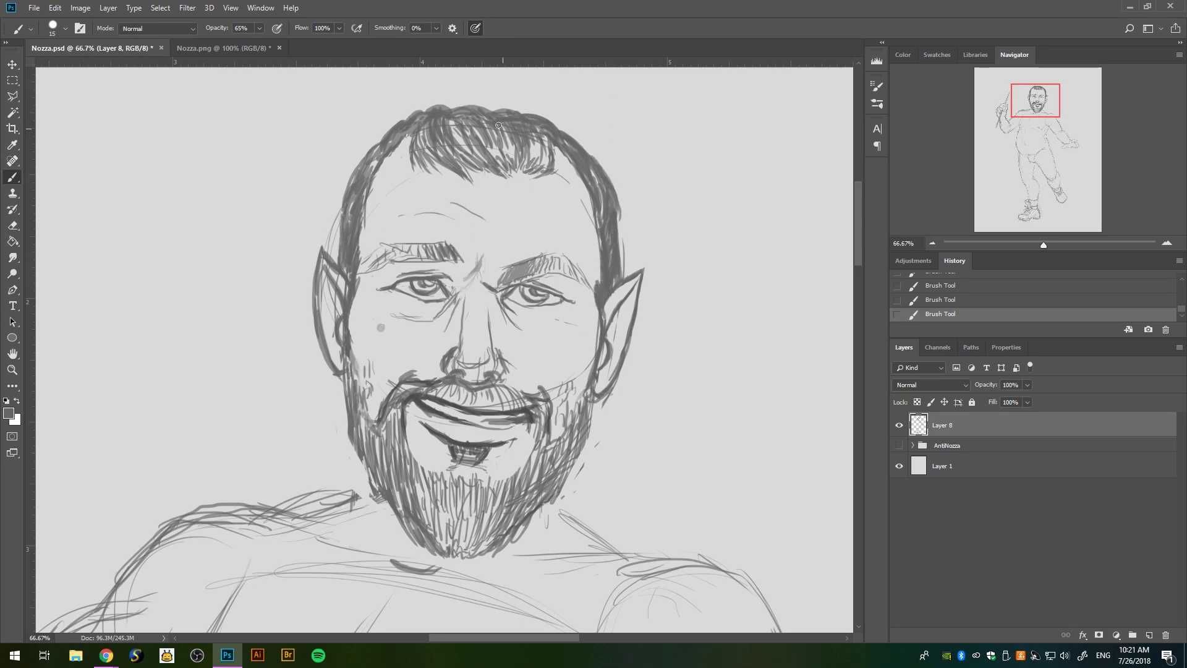
pyautogui.moveTo(495, 97); pyautogui.dragTo(445, 119)
pyautogui.moveTo(485, 106); pyautogui.dragTo(446, 147)
pyautogui.moveTo(526, 96); pyautogui.dragTo(486, 119)
pyautogui.moveTo(521, 124); pyautogui.dragTo(502, 143)
pyautogui.moveTo(559, 105); pyautogui.dragTo(519, 131)
pyautogui.moveTo(553, 137)
pyautogui.mouseDown()
pyautogui.moveTo(527, 147)
pyautogui.moveTo(556, 164)
pyautogui.mouseUp()
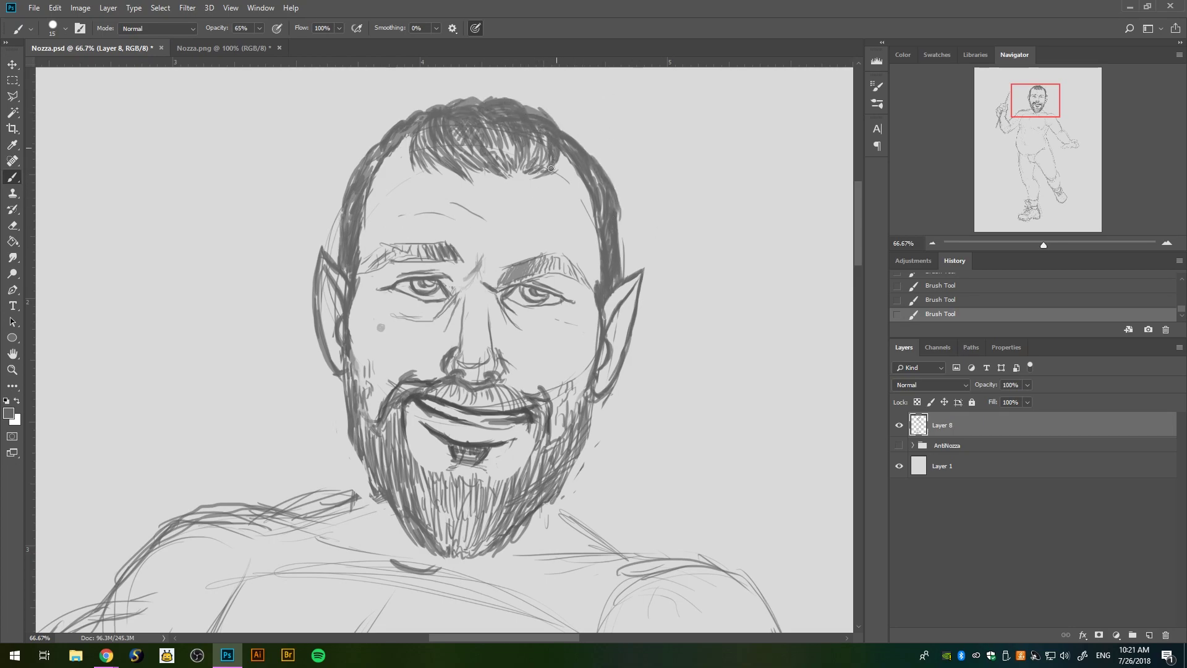
pyautogui.moveTo(414, 125); pyautogui.dragTo(405, 157)
pyautogui.moveTo(461, 110); pyautogui.dragTo(473, 127)
pyautogui.click(106, 655)
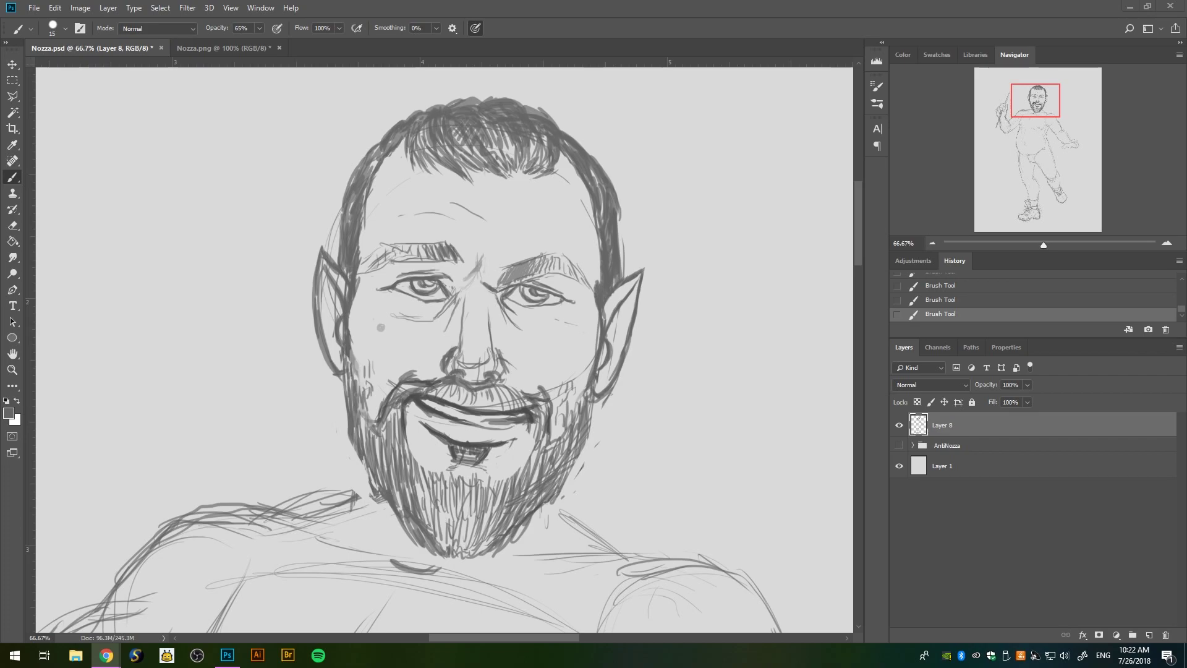
pyautogui.click(624, 19)
pyautogui.hotkey('ctrl', '0')
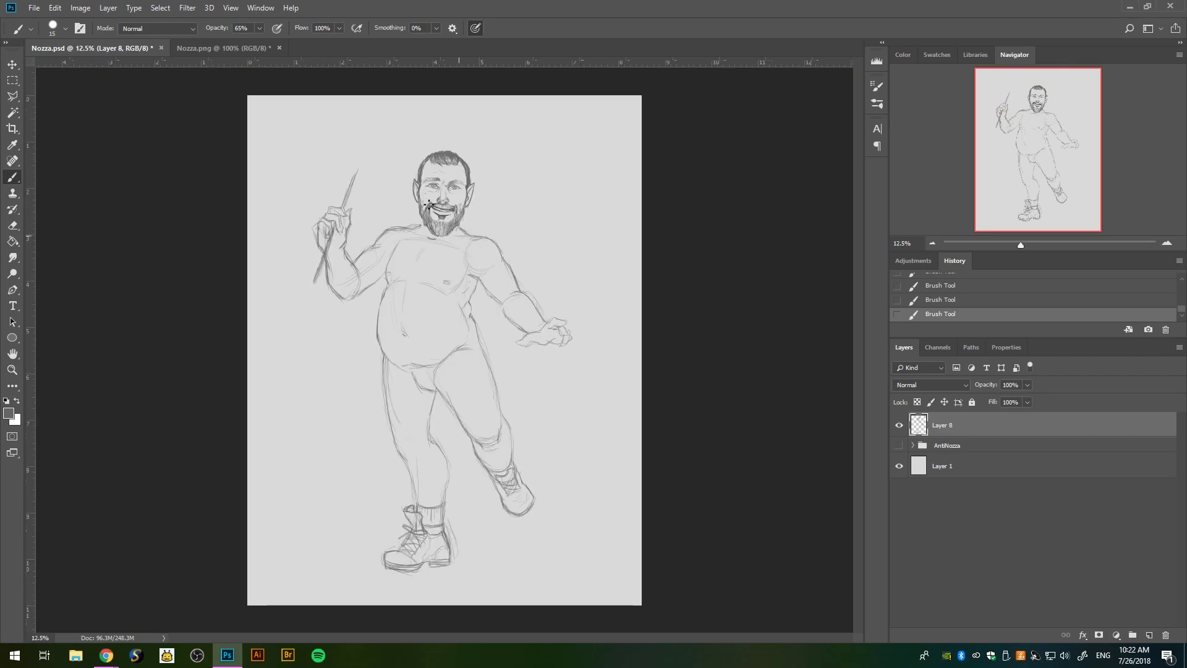
# - On a new layer, sharpen the wand's star and add sparkle rays around it
pyautogui.click(1149, 635)
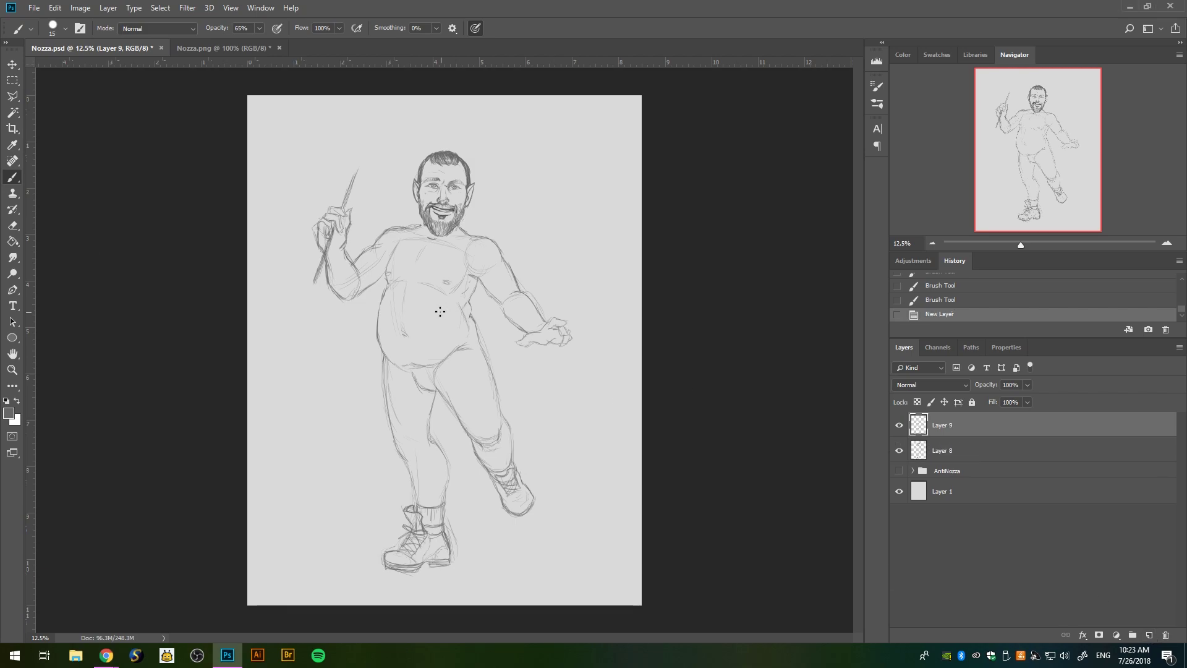
pyautogui.moveTo(435, 223); pyautogui.dragTo(403, 235)
pyautogui.moveTo(373, 158)
pyautogui.mouseDown()
pyautogui.moveTo(350, 154)
pyautogui.moveTo(309, 181)
pyautogui.moveTo(384, 203)
pyautogui.mouseUp()
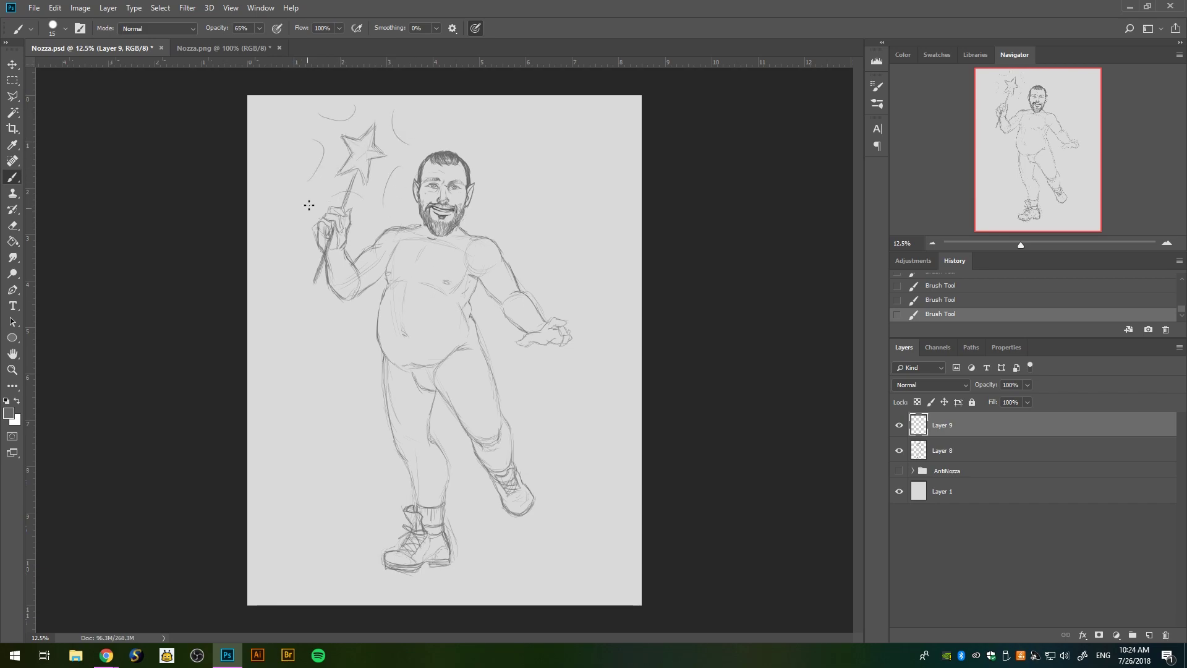
pyautogui.moveTo(275, 122); pyautogui.dragTo(297, 121)
pyautogui.hotkey('ctrl', 'alt', 'z')
pyautogui.hotkey('ctrl', 'alt', 'z')
pyautogui.hotkey('ctrl', 'shift', 'z')
pyautogui.hotkey('ctrl', 'shift', 'z')
# - Erase the singlet strap lines from the torso and start the skirt outline at the hips
pyautogui.moveTo(457, 232)
pyautogui.mouseDown()
pyautogui.moveTo(426, 288)
pyautogui.moveTo(457, 310)
pyautogui.mouseUp()
pyautogui.moveTo(462, 245)
pyautogui.mouseDown()
pyautogui.moveTo(458, 309)
pyautogui.moveTo(405, 291)
pyautogui.moveTo(402, 241)
pyautogui.moveTo(387, 278)
pyautogui.moveTo(468, 304)
pyautogui.mouseUp()
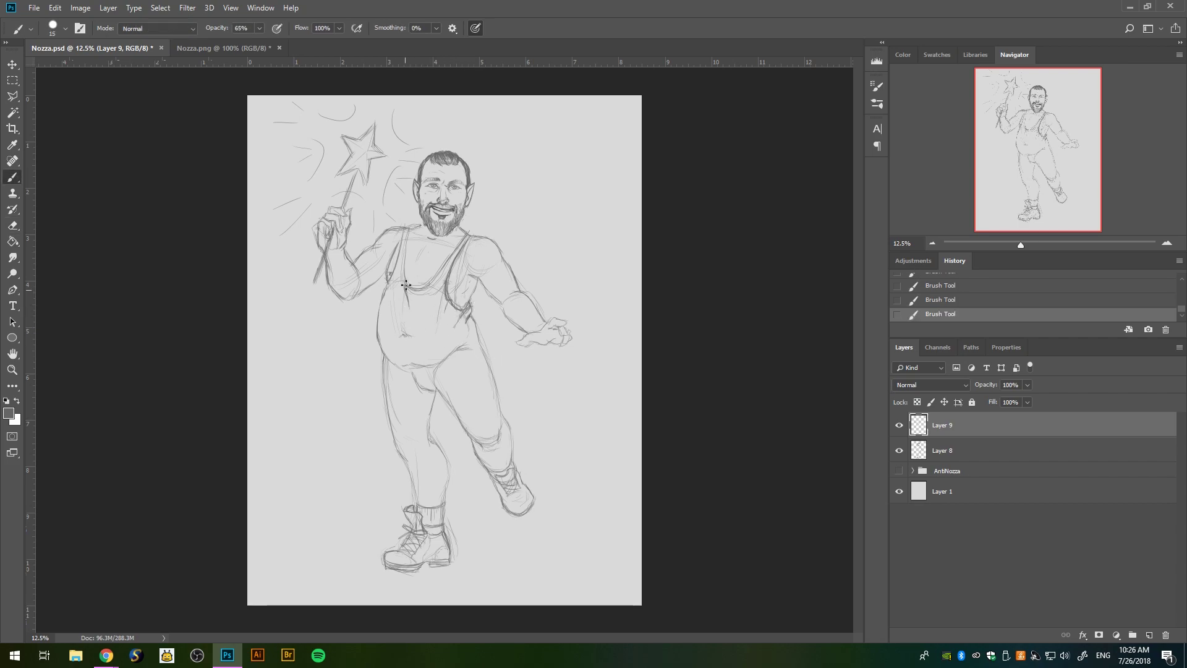
pyautogui.moveTo(408, 260); pyautogui.dragTo(406, 308)
pyautogui.press('e')
pyautogui.moveTo(396, 235); pyautogui.dragTo(470, 316)
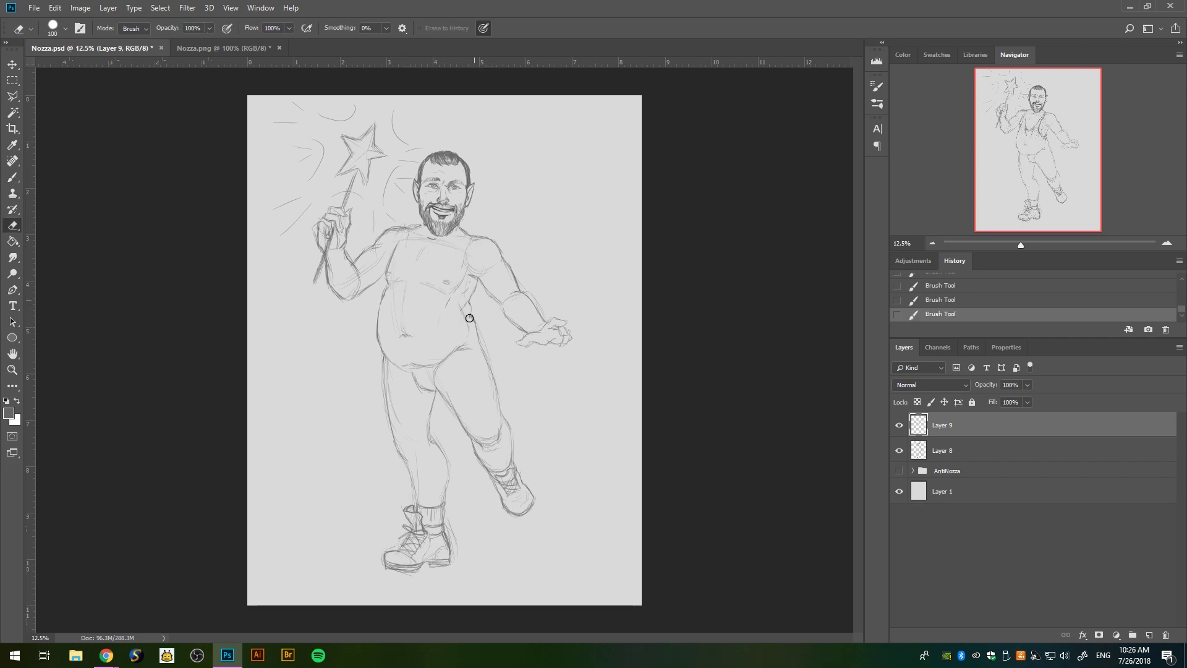
pyautogui.press('b')
pyautogui.moveTo(389, 368); pyautogui.dragTo(426, 390)
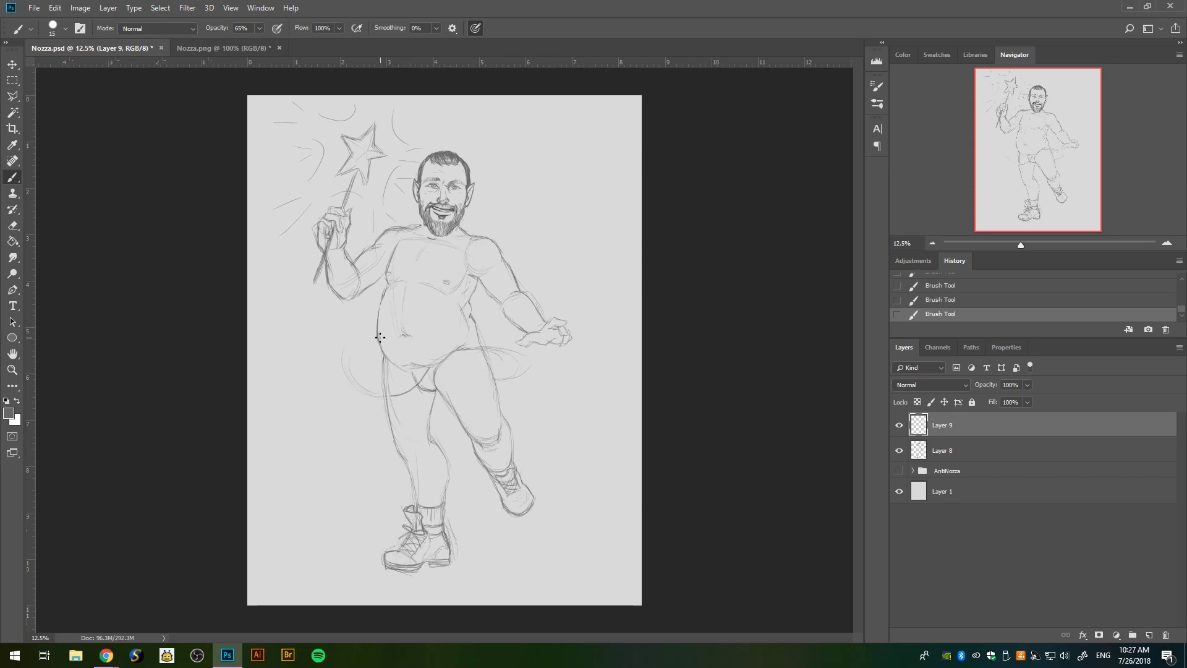
# - Draw the belly underline and ruffle strokes along the tutu's edge
pyautogui.moveTo(379, 337)
pyautogui.mouseDown()
pyautogui.moveTo(438, 345)
pyautogui.moveTo(377, 334)
pyautogui.moveTo(381, 356)
pyautogui.moveTo(404, 358)
pyautogui.moveTo(351, 348)
pyautogui.moveTo(347, 365)
pyautogui.moveTo(398, 398)
pyautogui.moveTo(473, 348)
pyautogui.moveTo(498, 385)
pyautogui.moveTo(357, 354)
pyautogui.moveTo(373, 327)
pyautogui.mouseUp()
pyautogui.moveTo(357, 370)
pyautogui.mouseDown()
pyautogui.moveTo(386, 350)
pyautogui.moveTo(345, 384)
pyautogui.moveTo(341, 350)
pyautogui.mouseUp()
pyautogui.moveTo(390, 383)
pyautogui.mouseDown()
pyautogui.moveTo(415, 360)
pyautogui.moveTo(399, 355)
pyautogui.moveTo(426, 374)
pyautogui.moveTo(490, 345)
pyautogui.moveTo(519, 380)
pyautogui.moveTo(489, 364)
pyautogui.moveTo(486, 333)
pyautogui.moveTo(502, 342)
pyautogui.mouseUp()
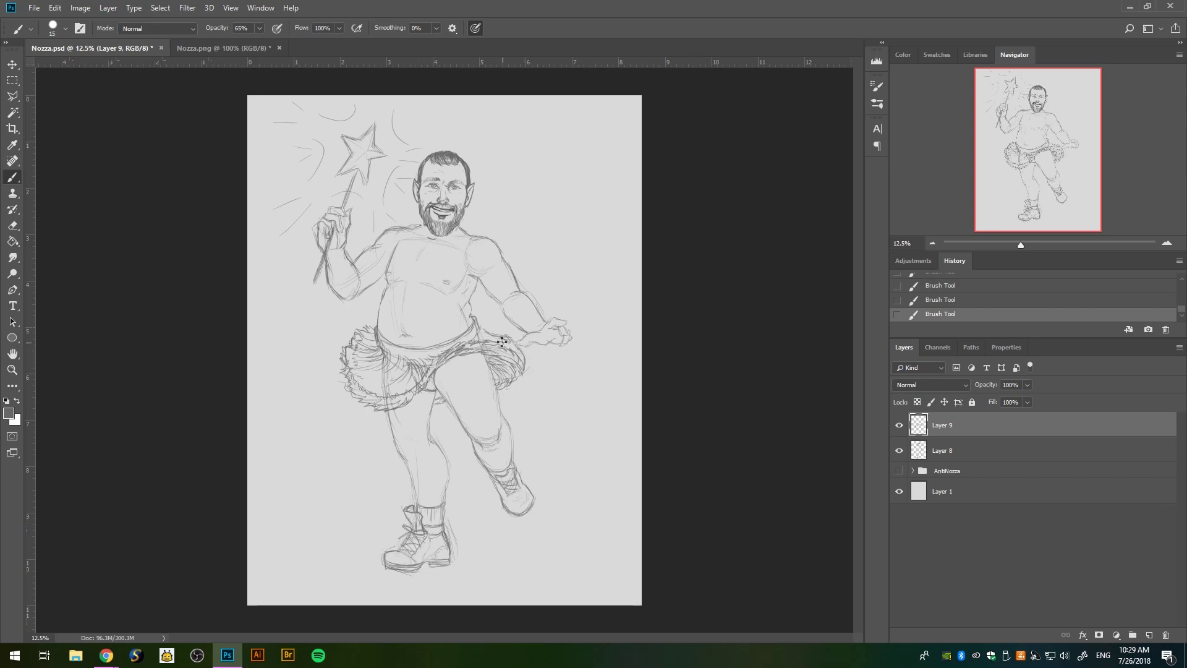
pyautogui.hotkey('alt', '[')
pyautogui.moveTo(378, 353); pyautogui.dragTo(389, 402)
pyautogui.moveTo(476, 337); pyautogui.dragTo(482, 348)
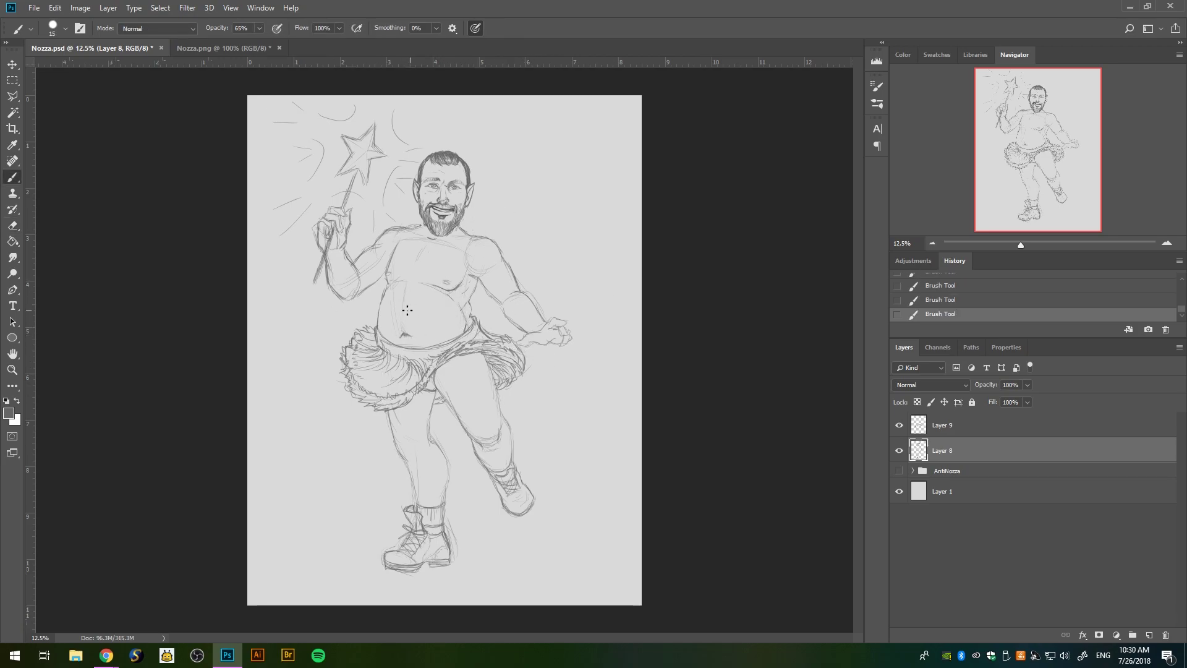
# - Redraw the left torso contour and hatch a heart on the chest
pyautogui.moveTo(378, 325); pyautogui.dragTo(386, 281)
pyautogui.moveTo(418, 267); pyautogui.dragTo(434, 263)
pyautogui.press('e')
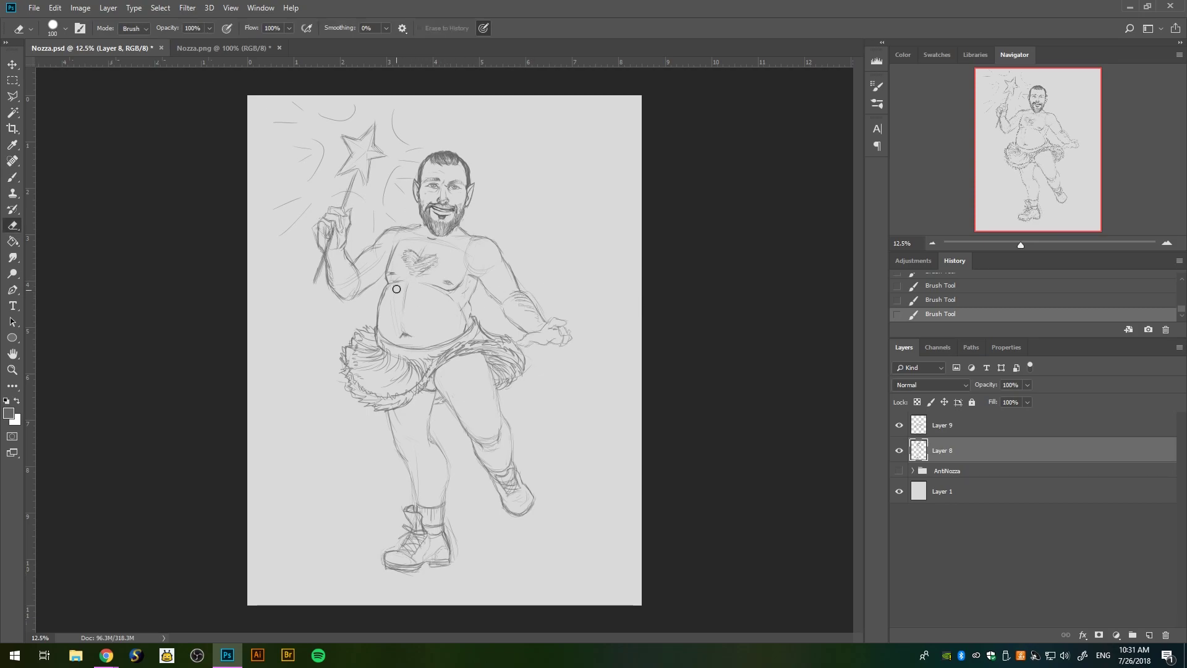
pyautogui.click(397, 289)
pyautogui.press('b')
# - On Layer 9, outline the raised knee and draw a small bow below the skirt
pyautogui.click(960, 427)
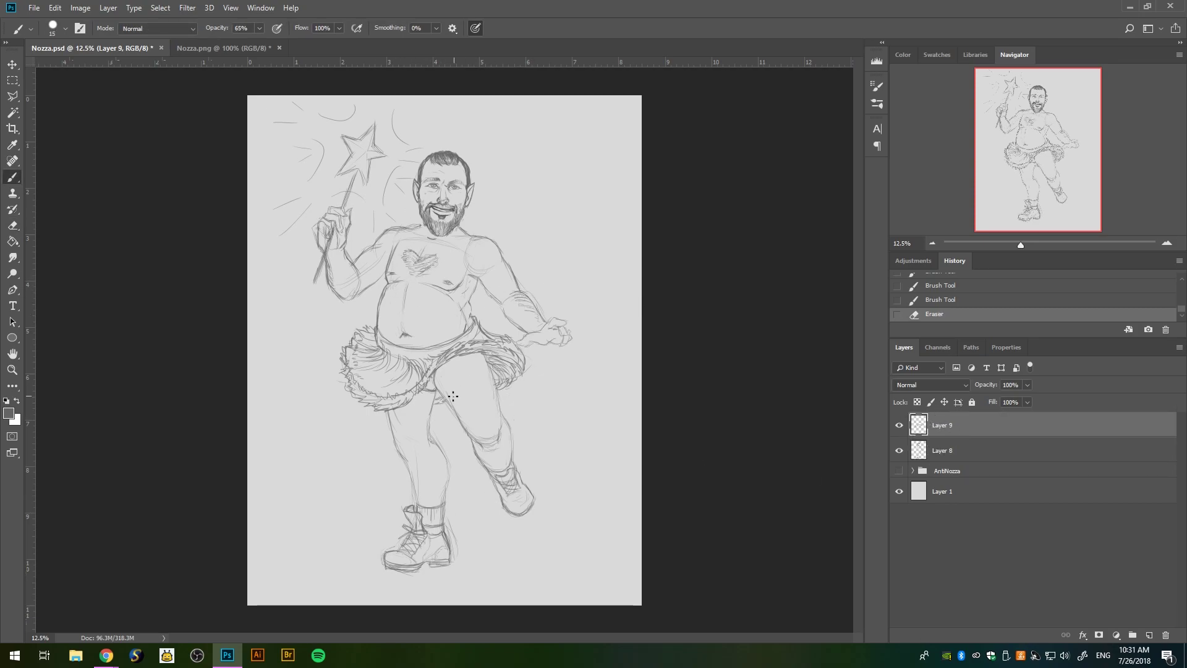
pyautogui.moveTo(453, 396); pyautogui.dragTo(496, 373)
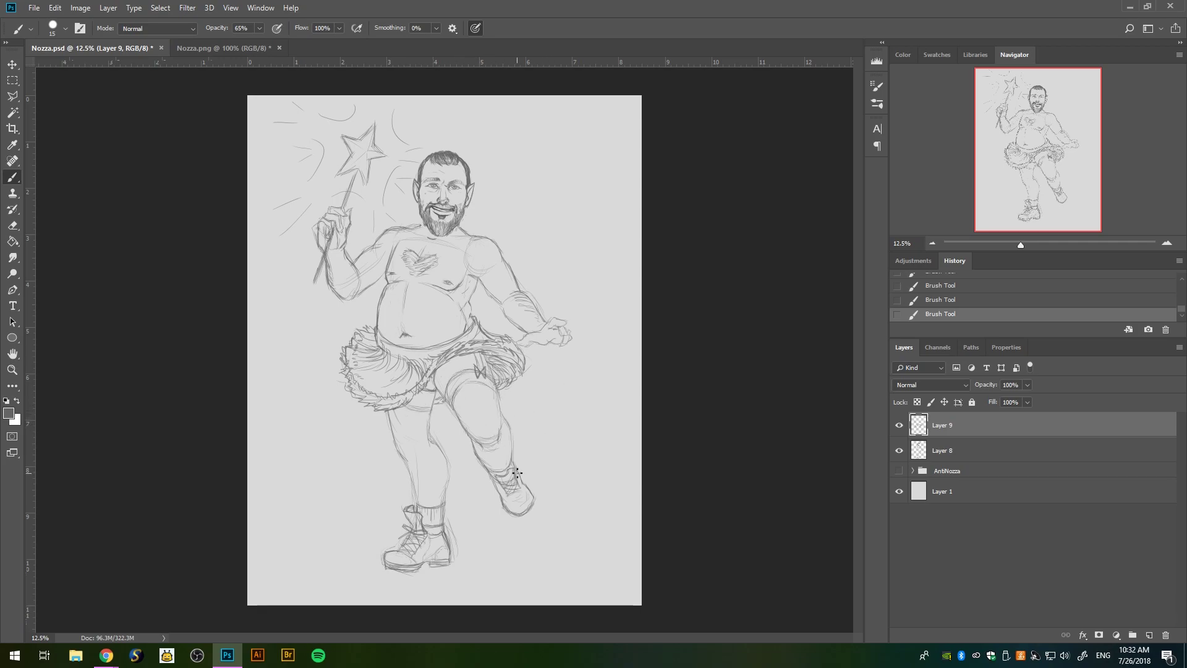
pyautogui.moveTo(418, 407); pyautogui.dragTo(433, 407)
pyautogui.hotkey('ctrl', '+')
pyautogui.hotkey('ctrl', '+')
pyautogui.hotkey('ctrl', '+')
# - Lasso the hair and stretch it upward with Free Transform so it rises taller
pyautogui.press('l')
pyautogui.click(436, 175)
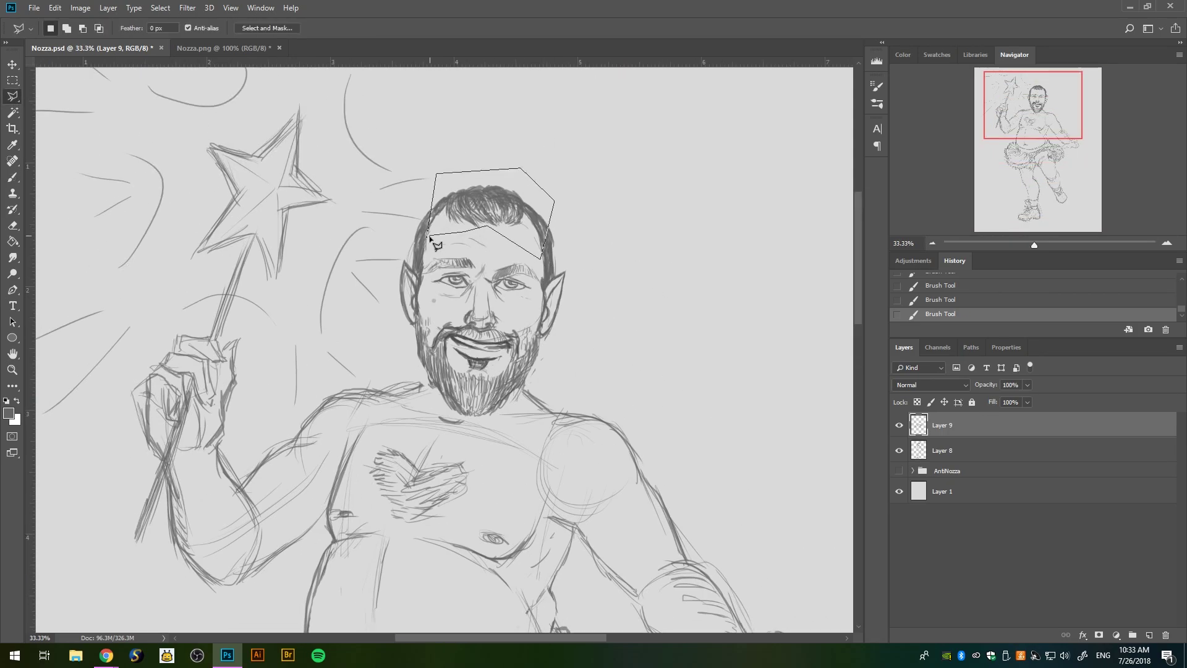
pyautogui.click(943, 450)
pyautogui.hotkey('ctrl', 't')
pyautogui.moveTo(490, 168); pyautogui.dragTo(490, 160)
pyautogui.press('Return')
pyautogui.hotkey('ctrl', 'd')
# - Erase the hair overlap, then redraw the left and right pointed ears more cleanly
pyautogui.press('e')
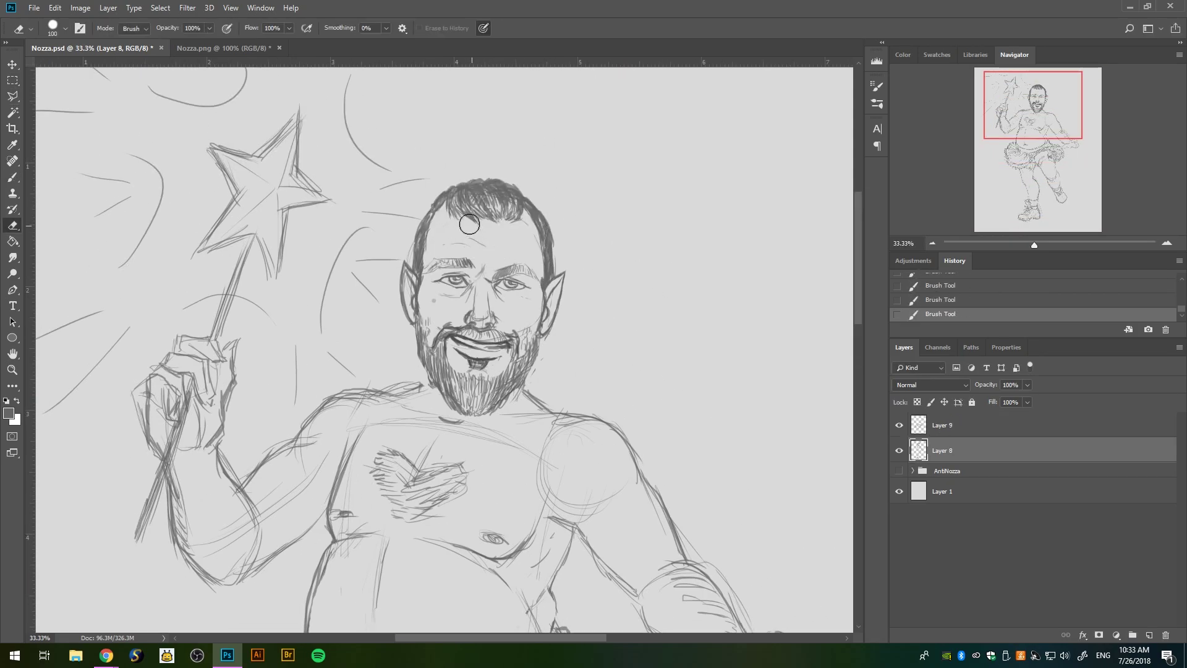
pyautogui.moveTo(463, 213); pyautogui.dragTo(476, 201)
pyautogui.press('b')
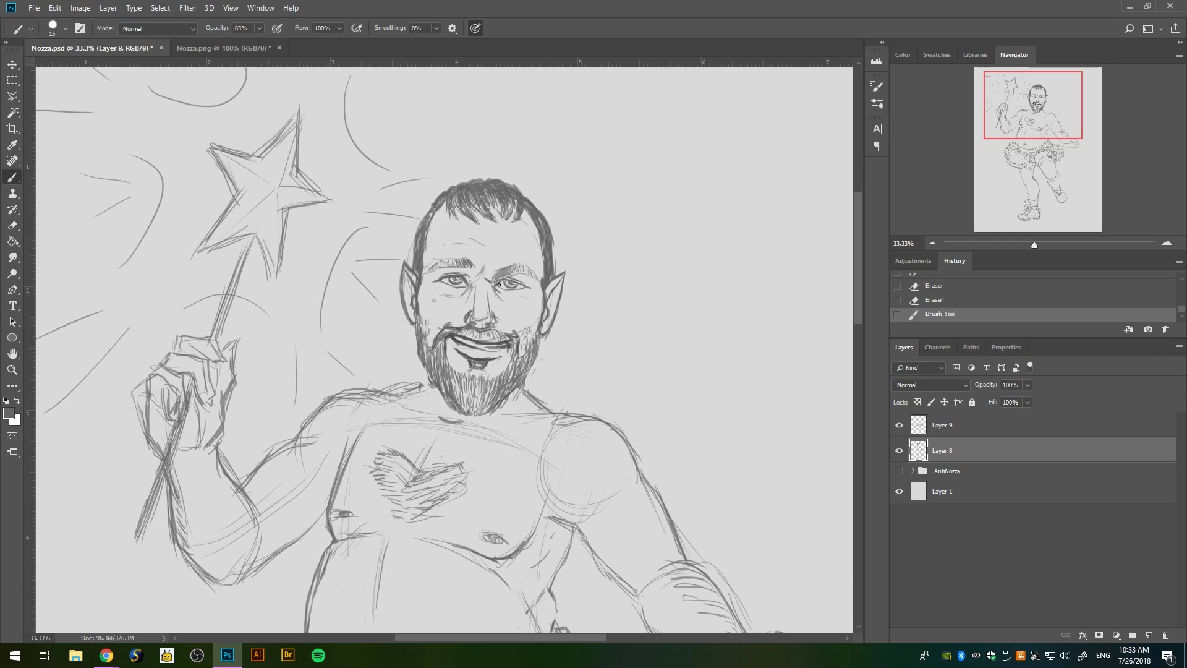
pyautogui.moveTo(498, 284); pyautogui.dragTo(517, 283)
pyautogui.moveTo(399, 262)
pyautogui.mouseDown()
pyautogui.moveTo(408, 311)
pyautogui.moveTo(399, 265)
pyautogui.mouseUp()
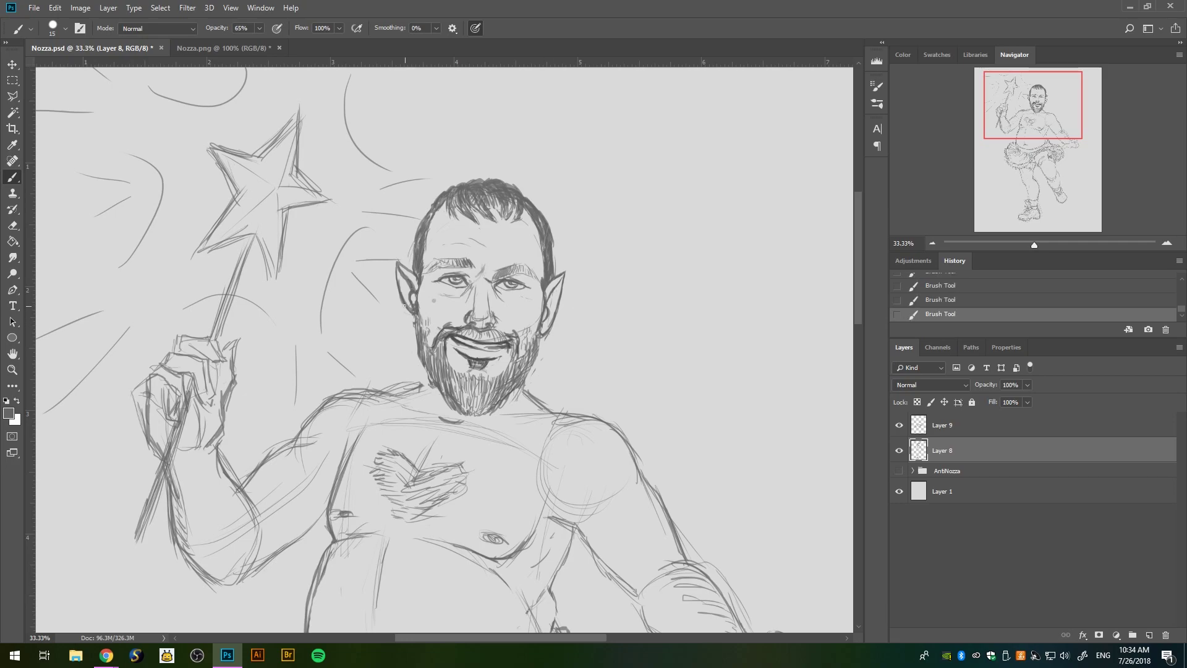
pyautogui.moveTo(547, 291); pyautogui.dragTo(571, 273)
pyautogui.moveTo(543, 331)
pyautogui.mouseDown()
pyautogui.moveTo(574, 269)
pyautogui.moveTo(549, 319)
pyautogui.mouseUp()
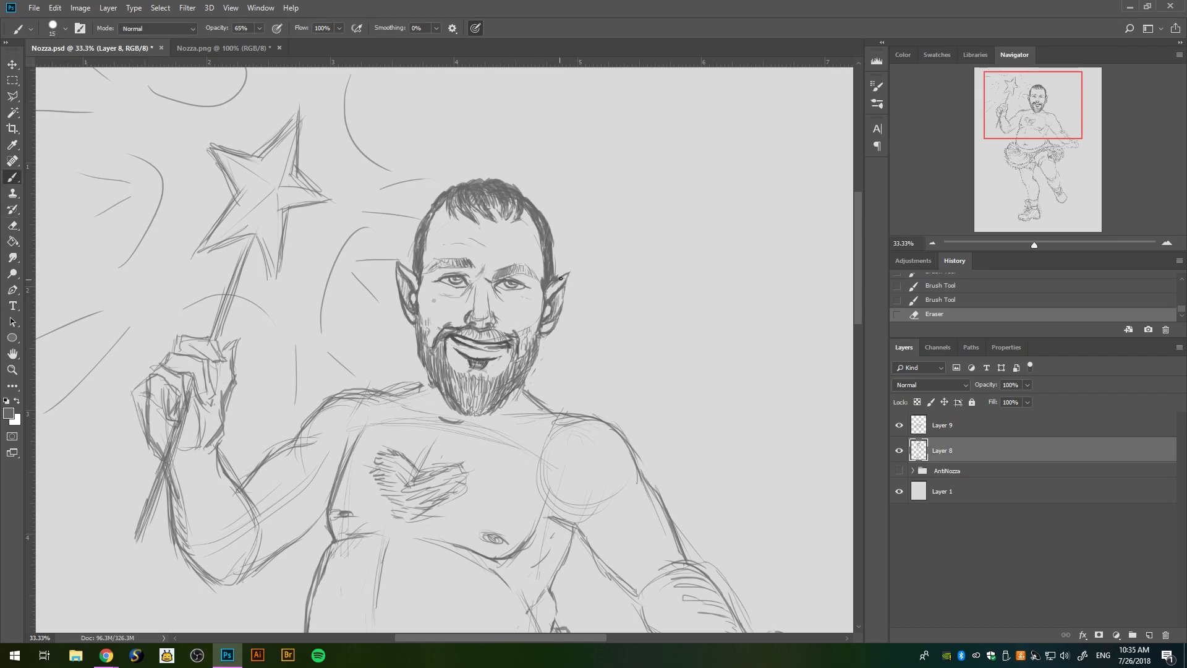
pyautogui.moveTo(567, 274); pyautogui.dragTo(558, 310)
pyautogui.hotkey('ctrl', '-')
pyautogui.hotkey('ctrl', '-')
pyautogui.hotkey('ctrl', '-')
pyautogui.click(899, 471)
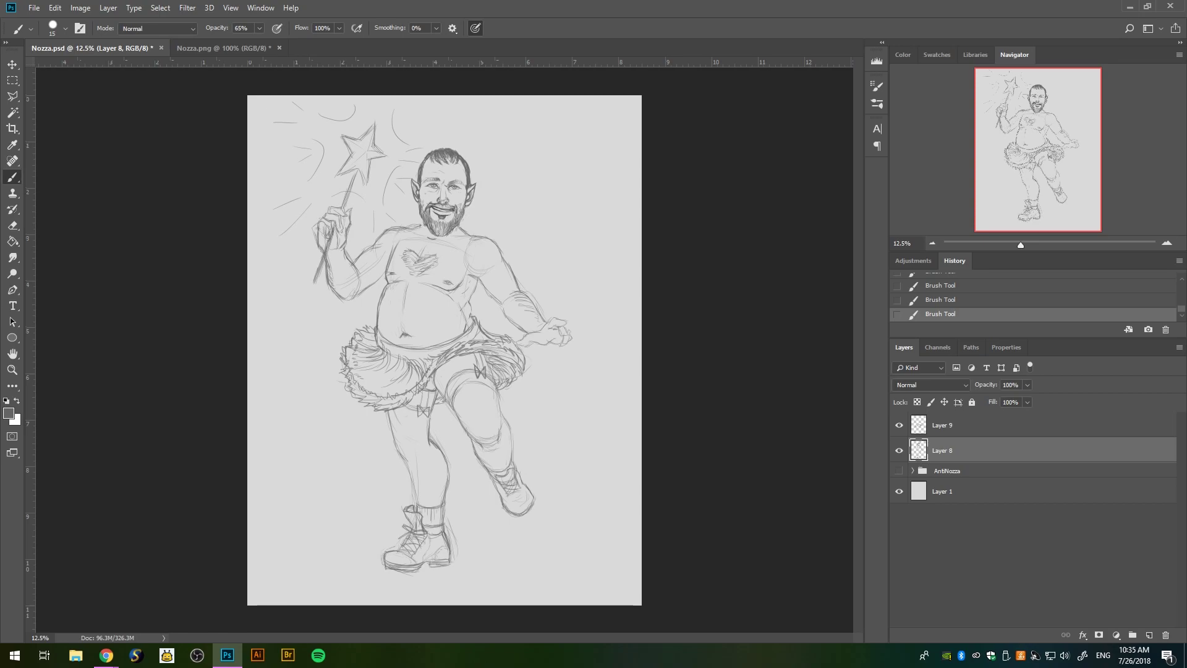
# - Lasso the wand arm and rotate it about -7°
pyautogui.click(12, 96)
pyautogui.click(368, 239)
pyautogui.click(399, 224)
pyautogui.click(411, 186)
pyautogui.click(421, 94)
pyautogui.click(238, 97)
pyautogui.click(250, 341)
pyautogui.click(368, 238)
pyautogui.hotkey('ctrl', 't')
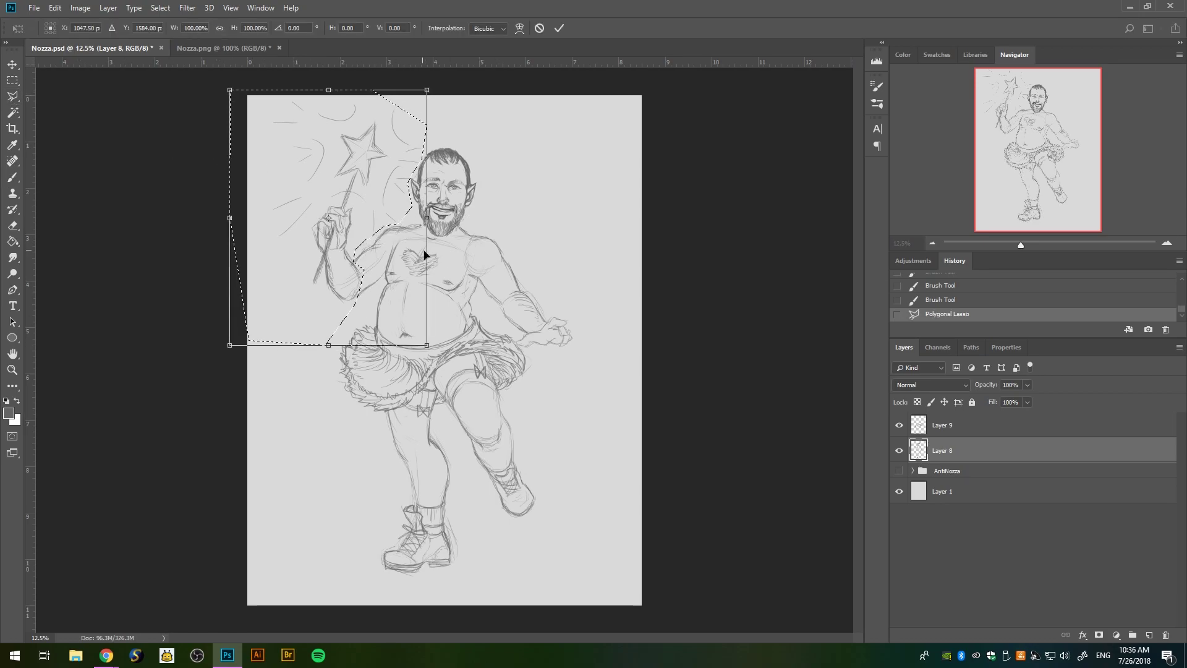
pyautogui.moveTo(427, 250); pyautogui.dragTo(373, 247)
pyautogui.press('Return')
pyautogui.hotkey('ctrl', 'd')
# - On Layer 9, lasso the wand and star and rotate them more upright
pyautogui.hotkey('alt', ']')
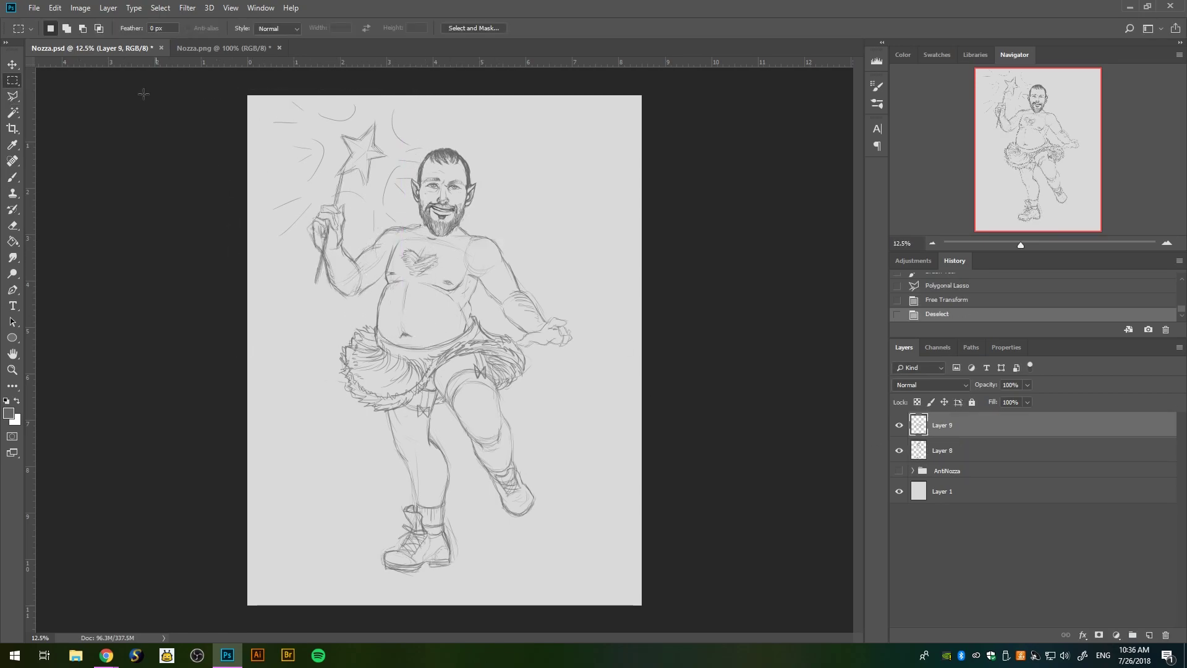
pyautogui.click(427, 148)
pyautogui.click(240, 251)
pyautogui.click(367, 256)
pyautogui.hotkey('ctrl', 't')
pyautogui.moveTo(427, 254); pyautogui.dragTo(426, 155)
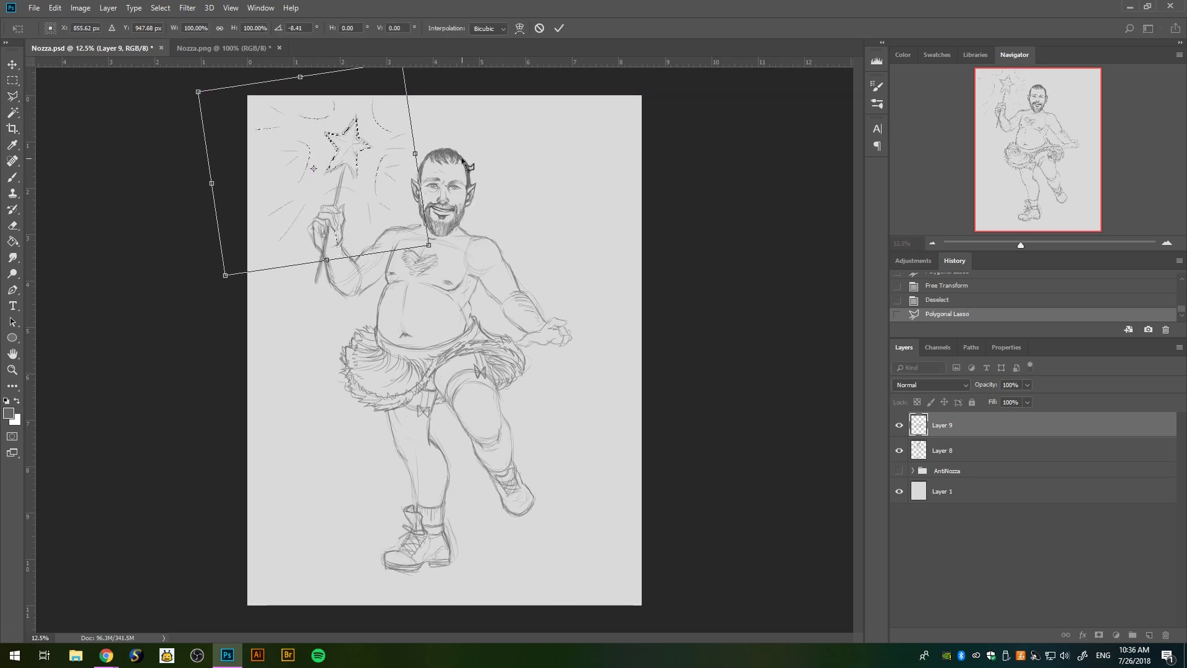
pyautogui.press('Return')
pyautogui.hotkey('ctrl', 'd')
pyautogui.press('m')
pyautogui.hotkey('alt', 'Tab')
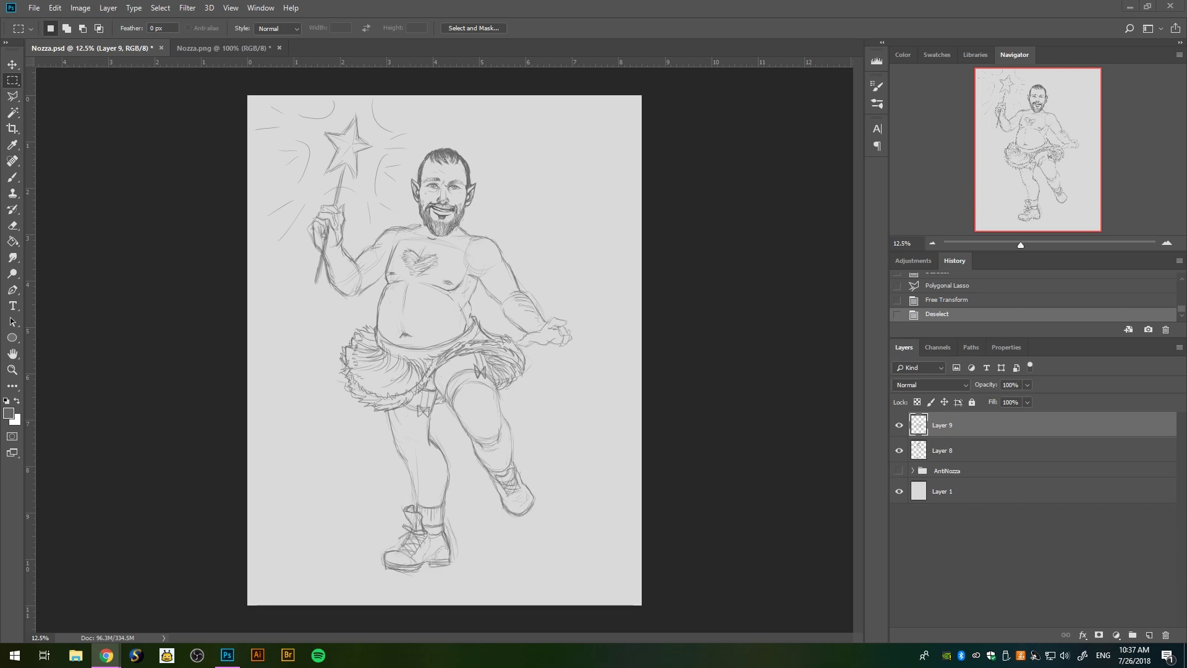
pyautogui.scroll(1, 588, 366)
# - Touch up the tutu edge with pencil strokes and erasing on Layers 8 and 9
pyautogui.press('b')
pyautogui.hotkey('alt', '[')
pyautogui.moveTo(429, 291)
pyautogui.mouseDown()
pyautogui.moveTo(484, 430)
pyautogui.moveTo(471, 464)
pyautogui.mouseUp()
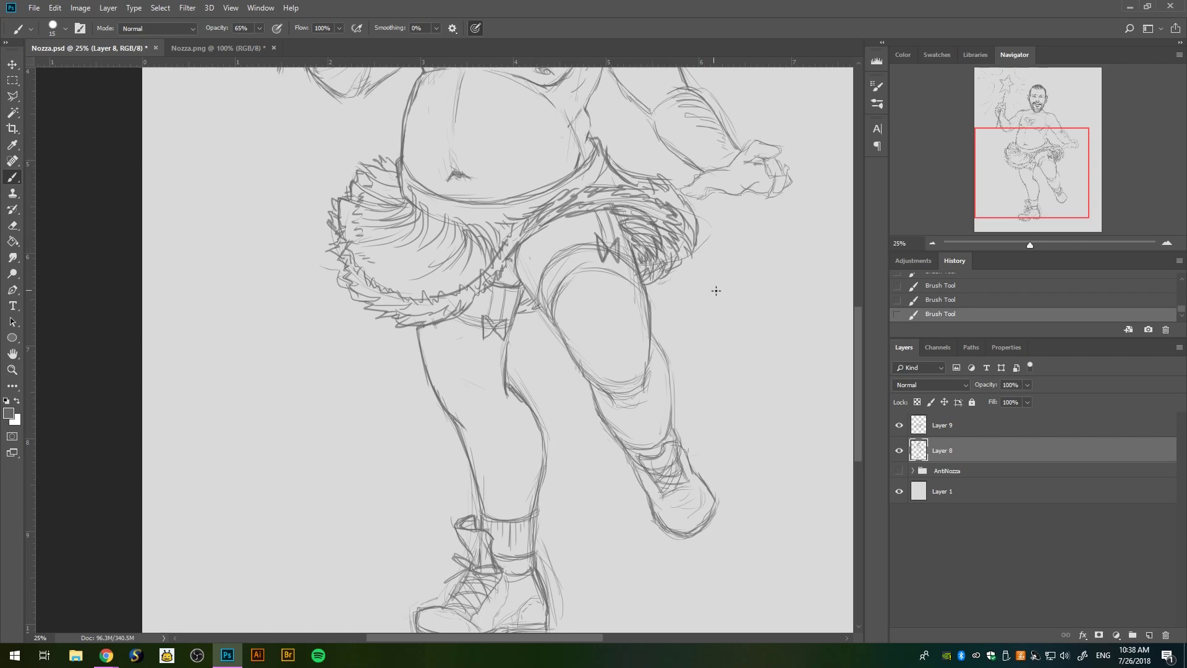
pyautogui.press('e')
pyautogui.moveTo(625, 212); pyautogui.dragTo(645, 236)
pyautogui.hotkey('alt', ']')
pyautogui.press('b')
pyautogui.moveTo(677, 191); pyautogui.dragTo(653, 287)
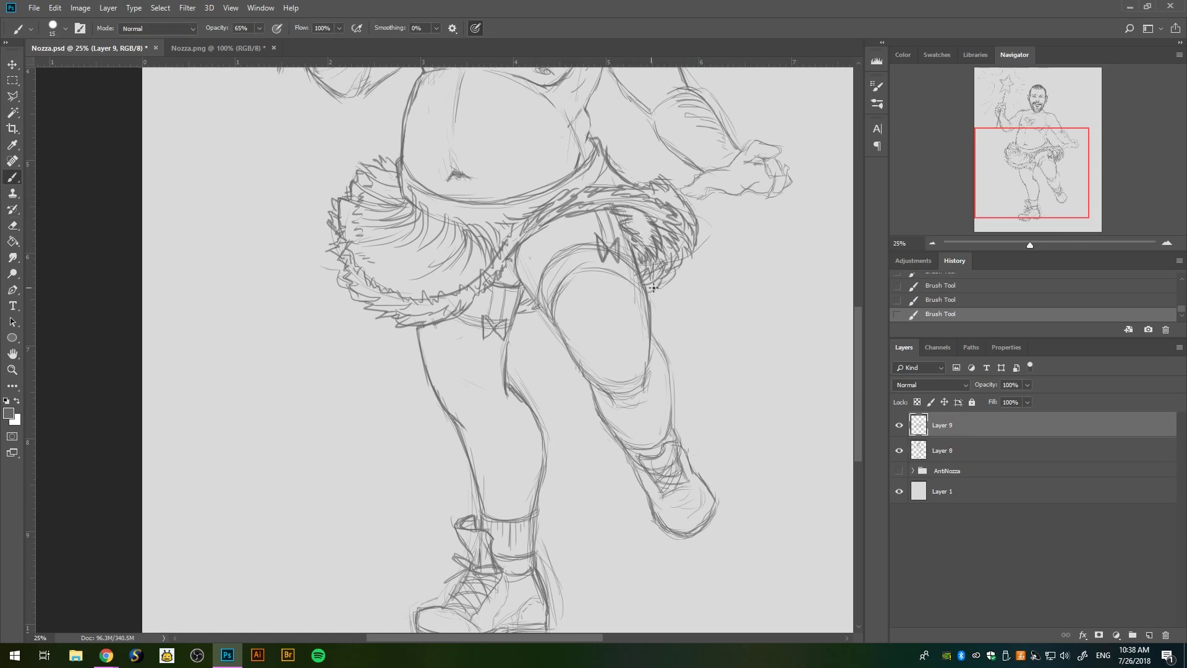
pyautogui.scroll(5, 624, 254)
# - Hatch shading around the navel, add faint skirt strokes, and erase stray belly marks
pyautogui.moveTo(405, 224); pyautogui.dragTo(388, 237)
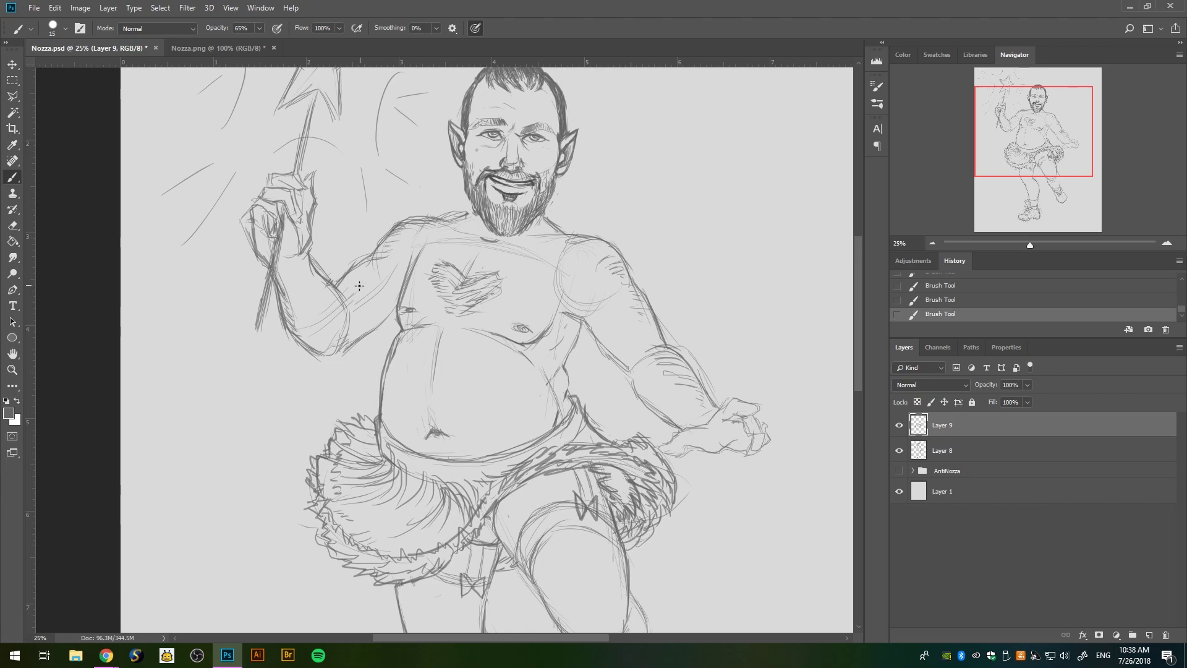
pyautogui.moveTo(442, 445); pyautogui.dragTo(443, 431)
pyautogui.moveTo(652, 553); pyautogui.dragTo(643, 560)
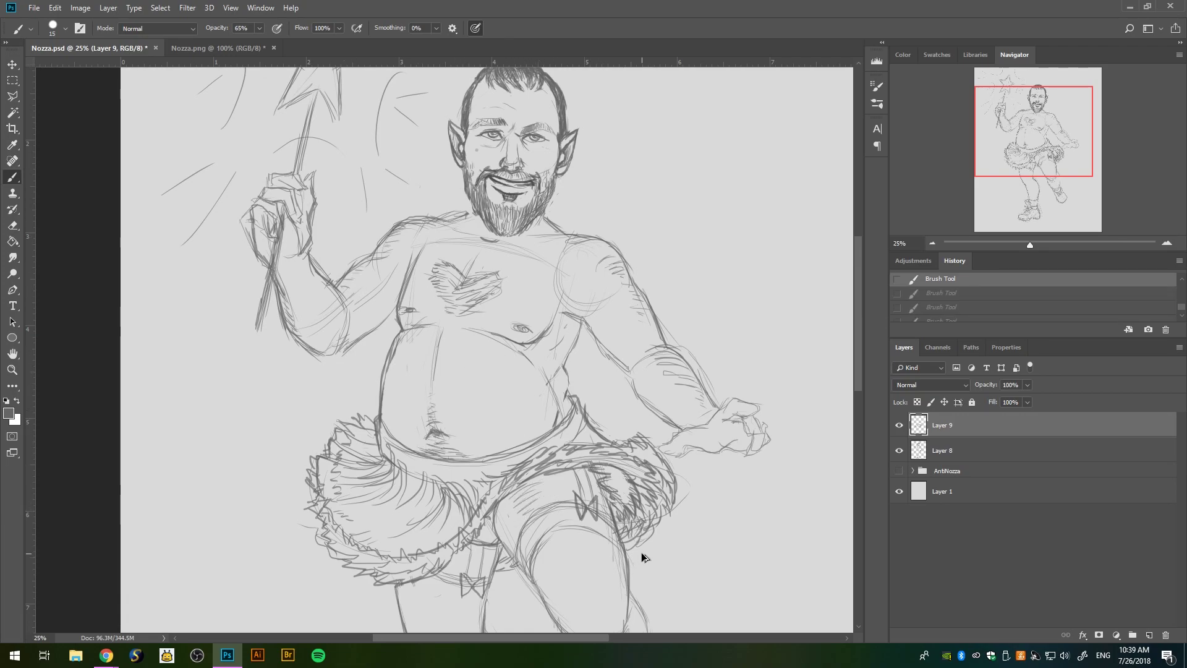
pyautogui.moveTo(501, 511); pyautogui.dragTo(498, 547)
pyautogui.moveTo(572, 344); pyautogui.dragTo(572, 414)
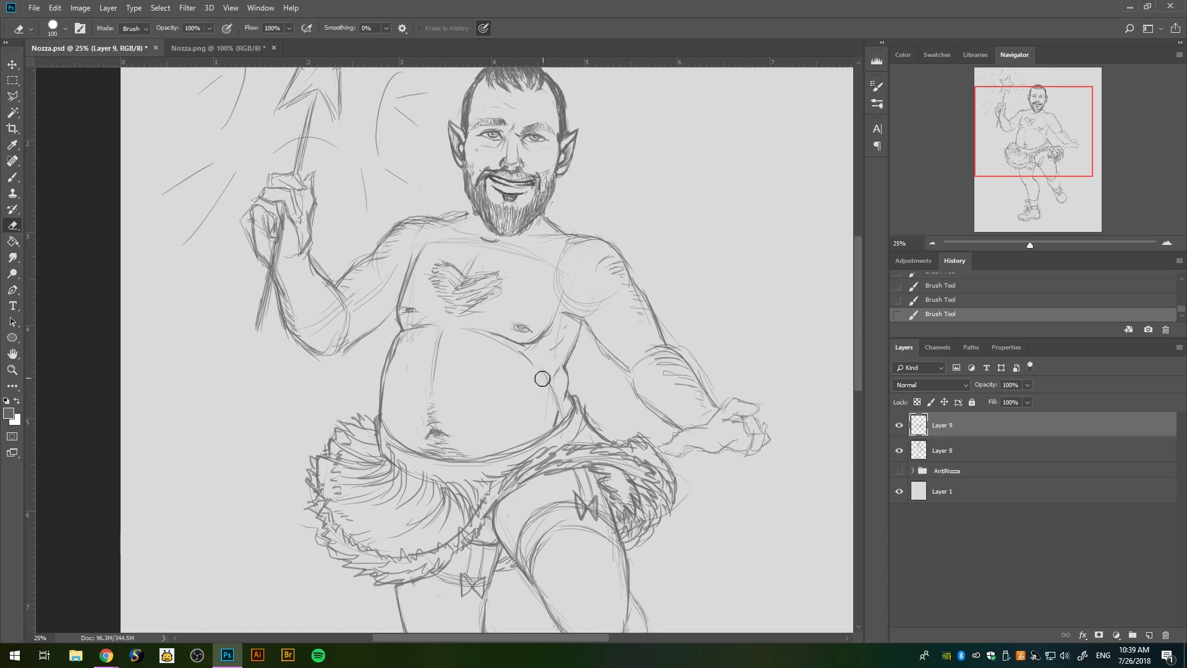
pyautogui.hotkey('alt', '[')
pyautogui.moveTo(541, 368); pyautogui.dragTo(553, 408)
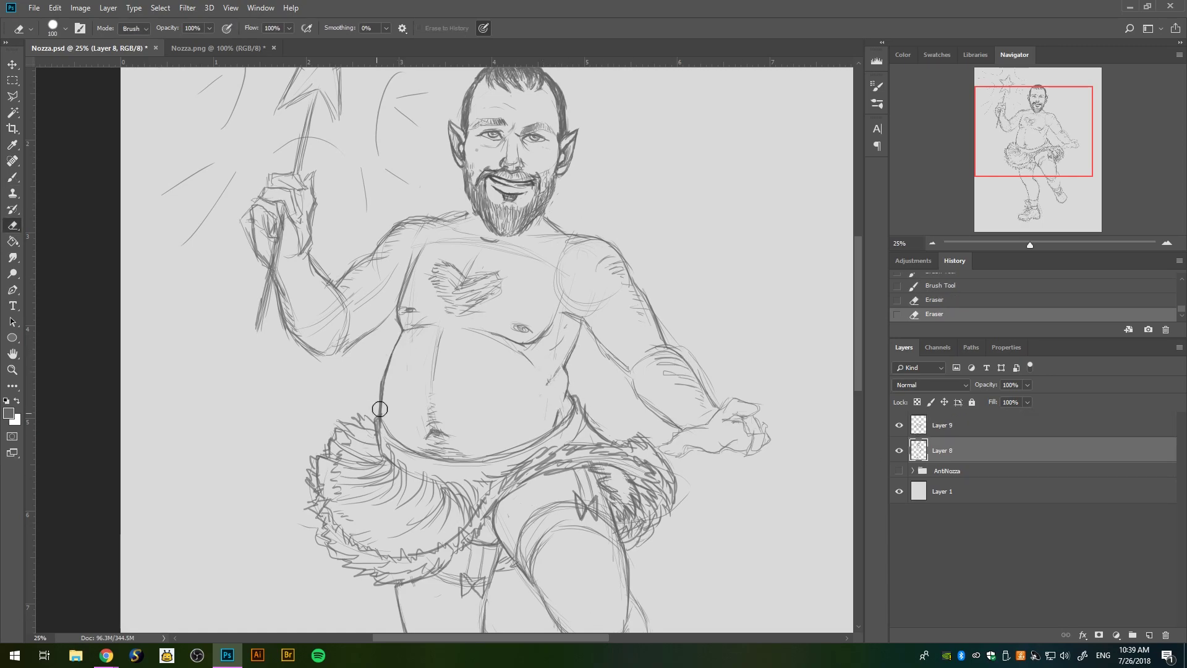
pyautogui.moveTo(637, 211); pyautogui.dragTo(606, 280)
pyautogui.hotkey('ctrl', '-')
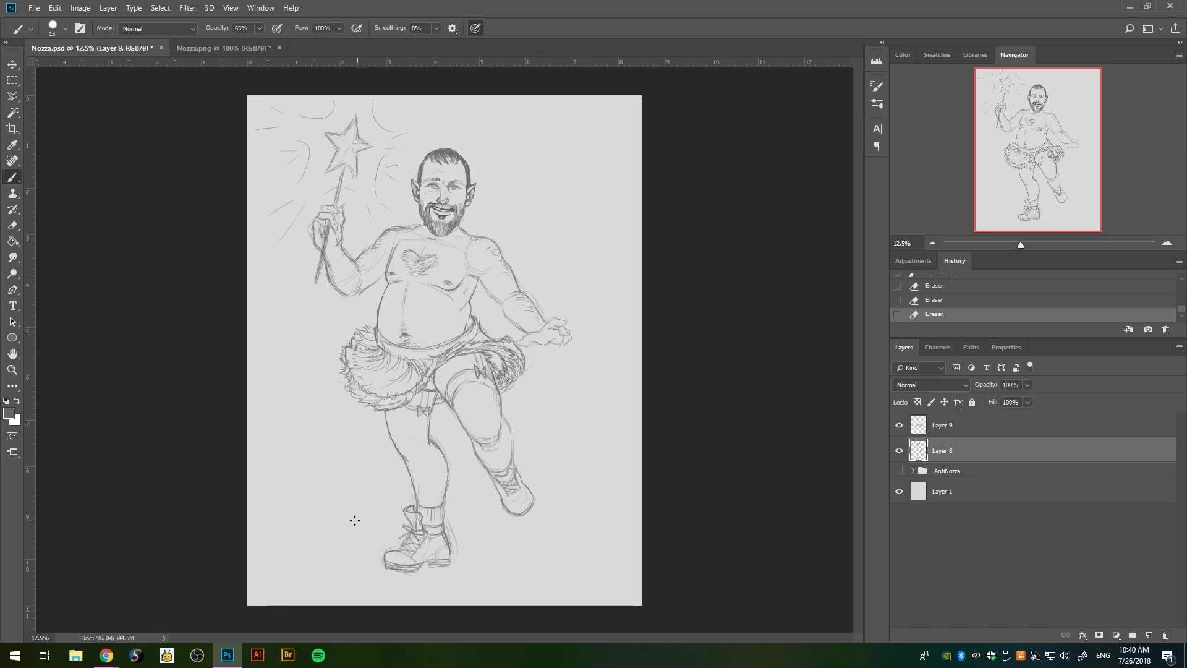
# - Touch up the boot toe and redraw the boot sole
pyautogui.moveTo(378, 553); pyautogui.dragTo(382, 566)
pyautogui.moveTo(381, 555); pyautogui.dragTo(384, 567)
pyautogui.moveTo(381, 557); pyautogui.dragTo(383, 568)
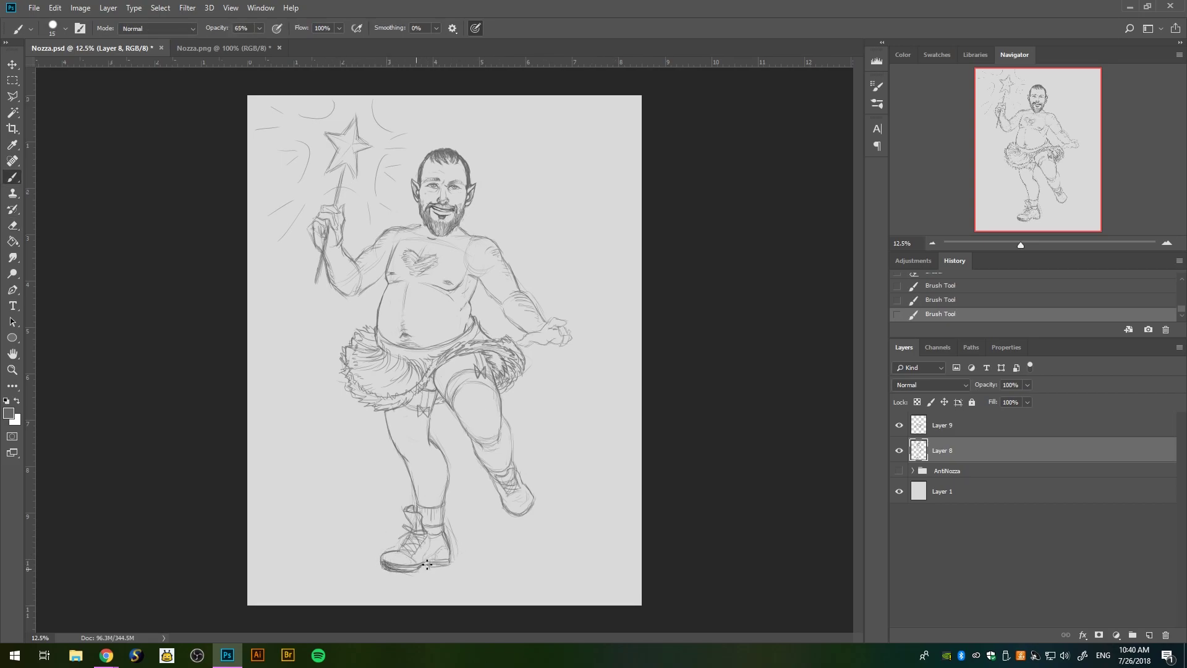
pyautogui.moveTo(455, 560); pyautogui.dragTo(423, 569)
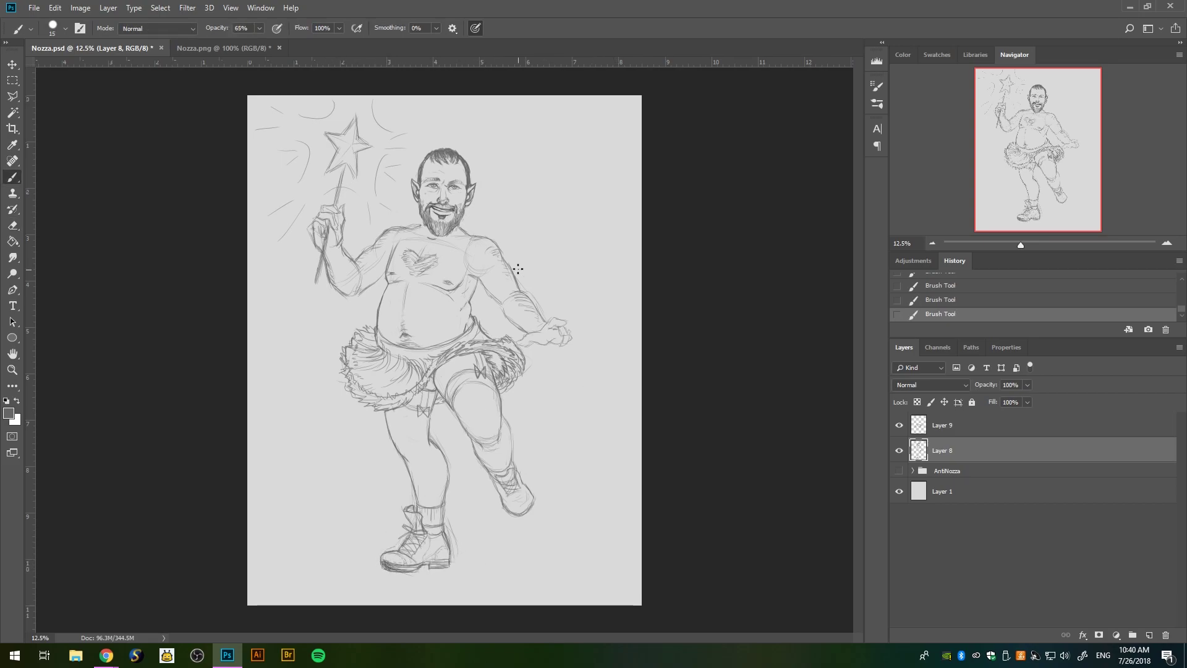
pyautogui.hotkey('ctrl', '+')
pyautogui.scroll(3, 538, 304)
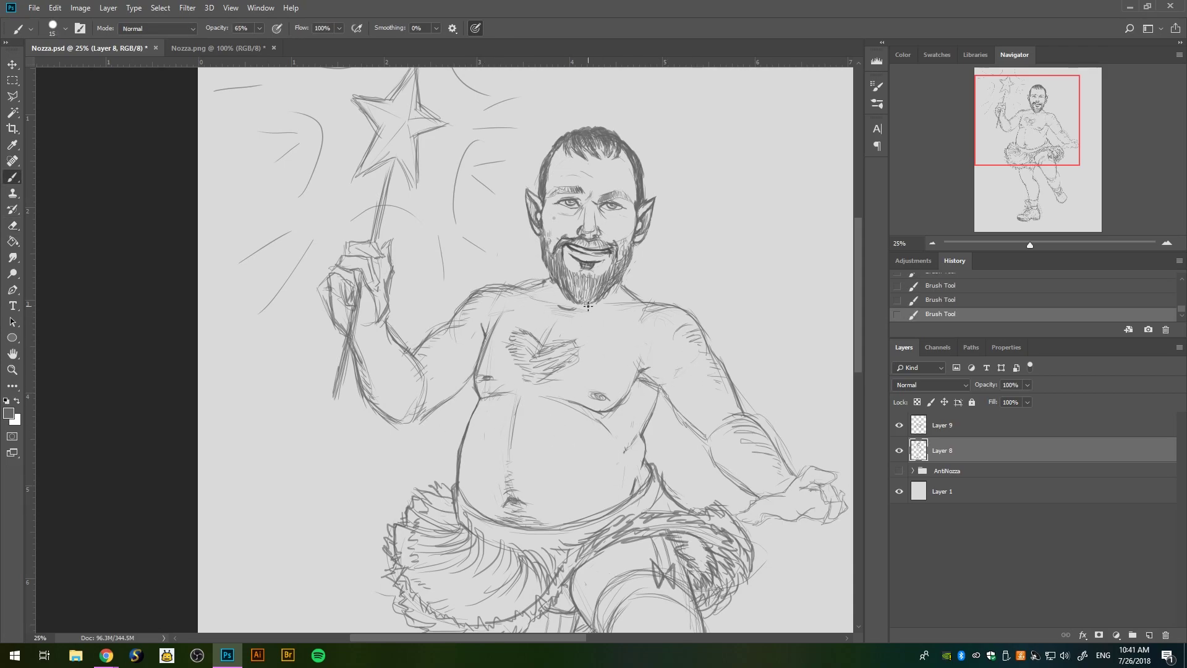
# - Redraw the fist gripping the star wand with fresh pencil strokes
pyautogui.hotkey('alt', 'Tab')
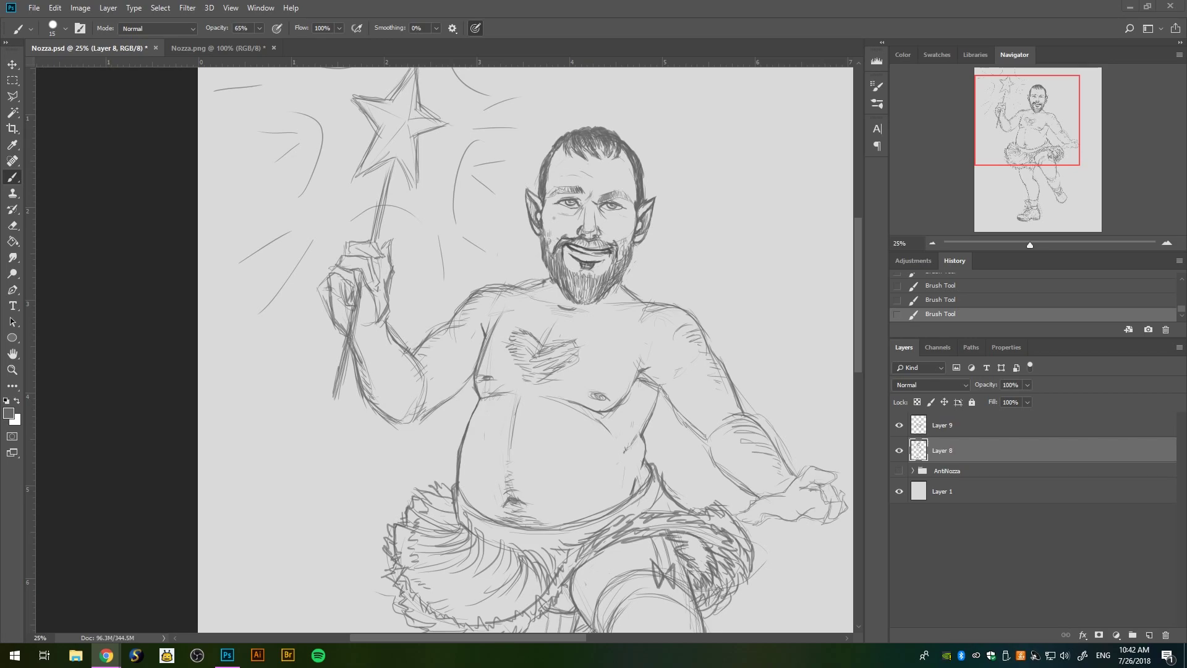
pyautogui.click(579, 264)
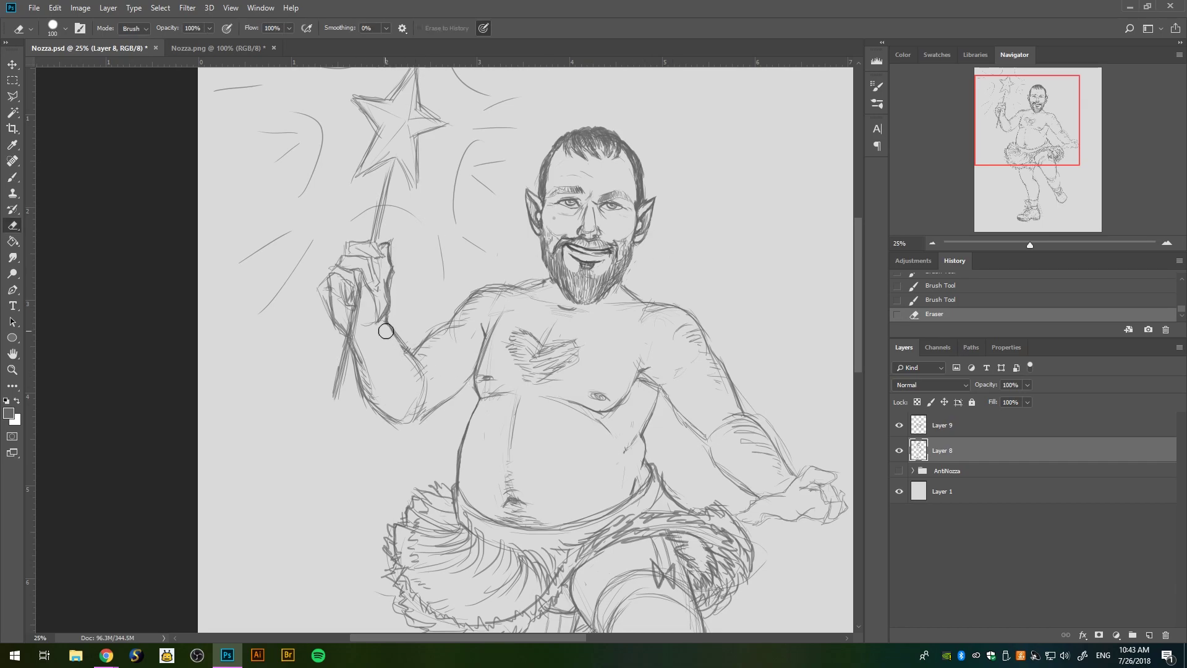
pyautogui.moveTo(349, 240)
pyautogui.mouseDown()
pyautogui.moveTo(369, 254)
pyautogui.moveTo(345, 264)
pyautogui.moveTo(385, 274)
pyautogui.moveTo(347, 302)
pyautogui.moveTo(341, 329)
pyautogui.moveTo(362, 332)
pyautogui.moveTo(346, 283)
pyautogui.mouseUp()
pyautogui.press('e')
pyautogui.press('b')
pyautogui.press('e')
pyautogui.press('b')
pyautogui.moveTo(393, 157); pyautogui.dragTo(366, 316)
pyautogui.hotkey('ctrl', '-')
pyautogui.hotkey('ctrl', '-')
pyautogui.hotkey('ctrl', '-')
# - On a new layer, sketch the right wing outline above the shoulder
pyautogui.hotkey('ctrl', 'shift', 'alt', 'n')
pyautogui.hotkey('ctrl', 'shift', 'alt', 'n')
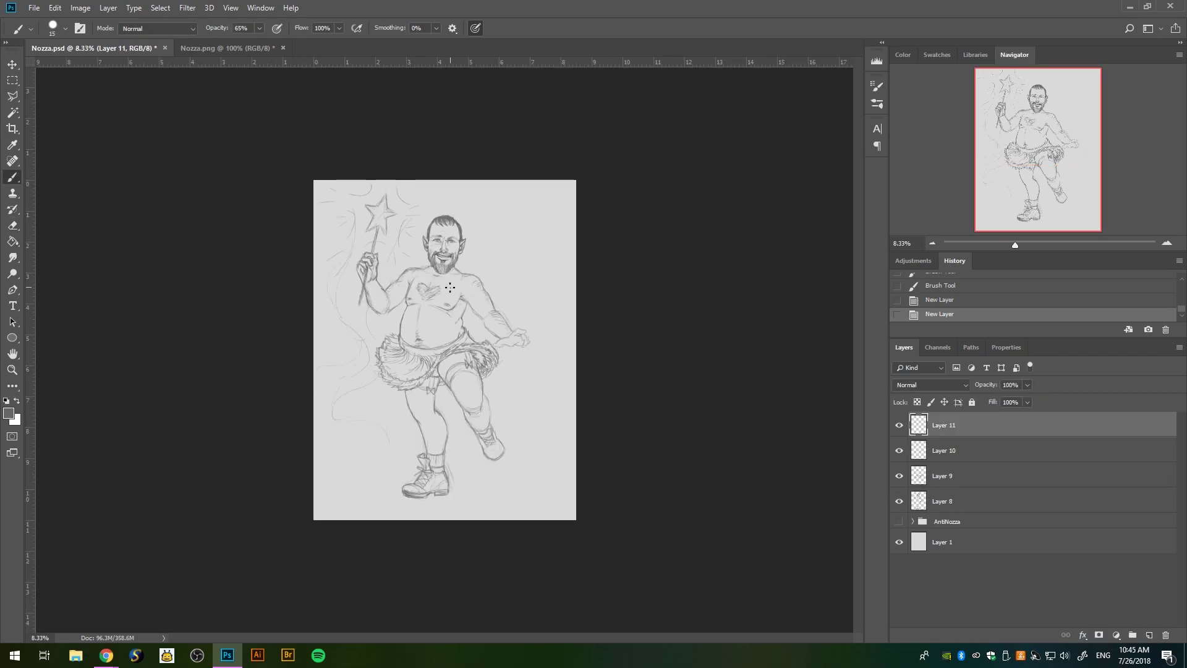
pyautogui.moveTo(469, 243); pyautogui.dragTo(536, 196)
pyautogui.moveTo(490, 305); pyautogui.dragTo(537, 197)
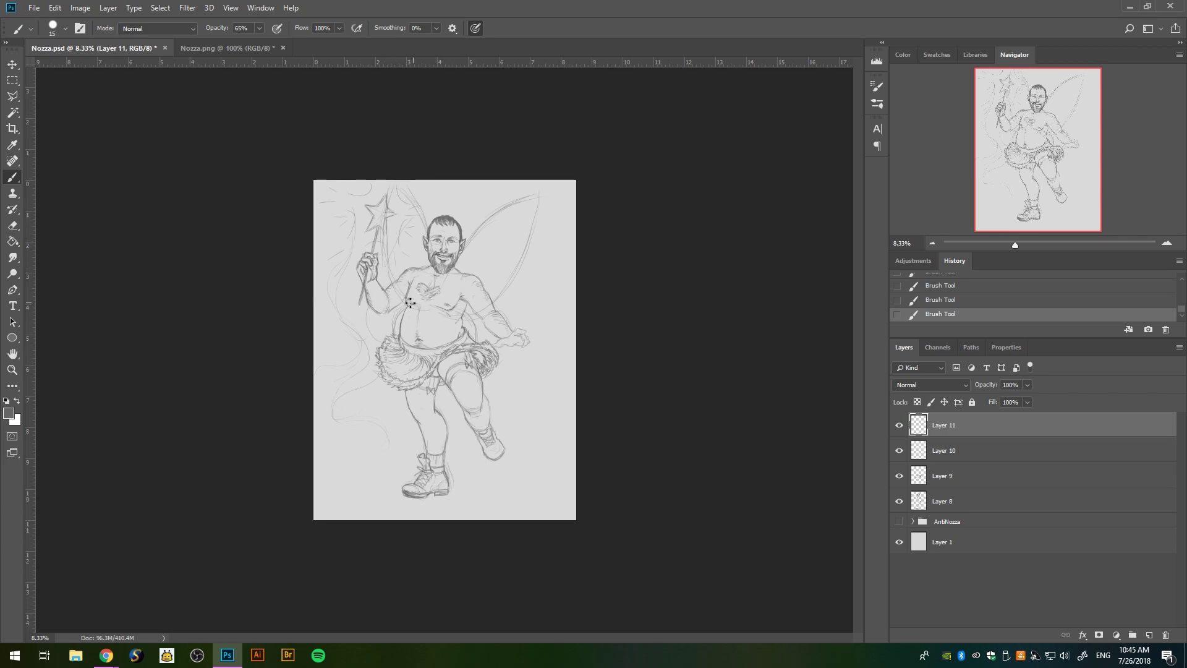
pyautogui.press('e')
pyautogui.click(412, 303)
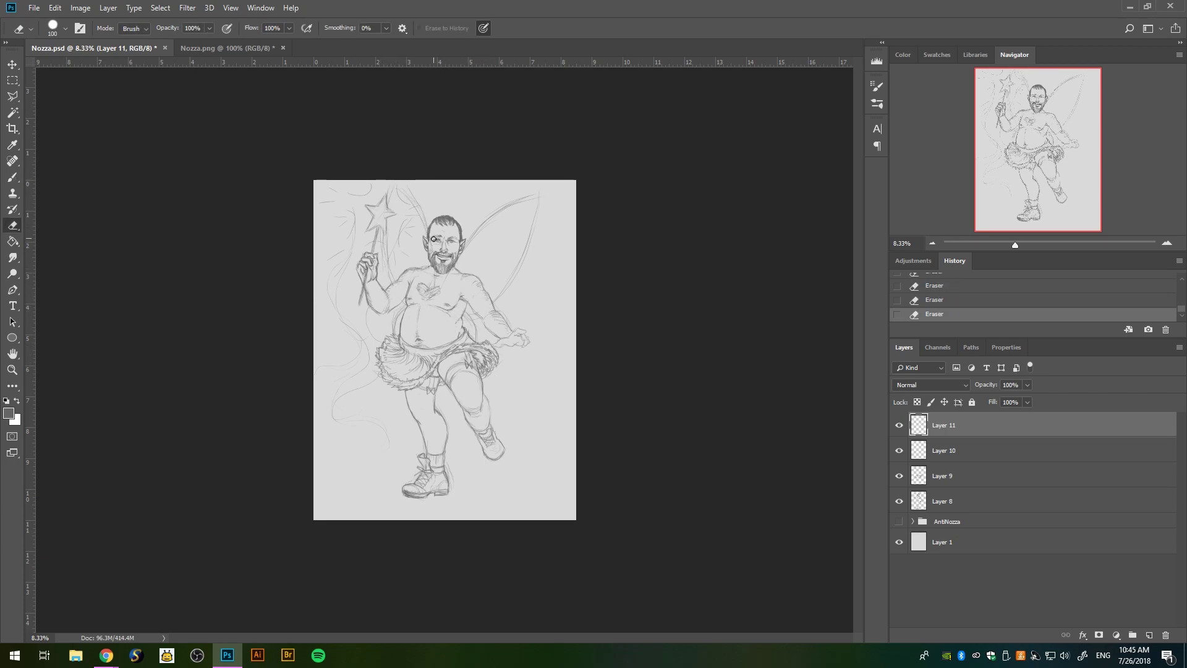
# - Erase a small stray mark and darken the line along the belly's left edge
pyautogui.hotkey('ctrl', 'alt', 'z')
pyautogui.hotkey('ctrl', 'alt', 'z')
pyautogui.hotkey('ctrl', 'alt', 'z')
pyautogui.hotkey('ctrl', '+')
pyautogui.click(360, 329)
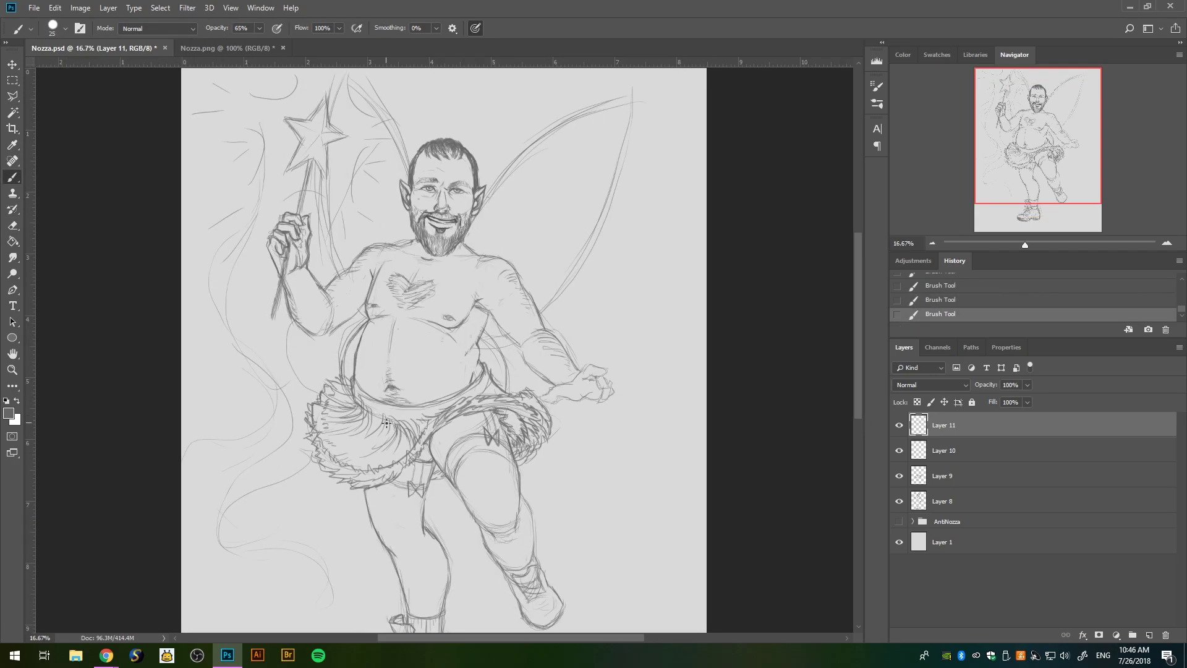
pyautogui.press('b')
pyautogui.moveTo(362, 325); pyautogui.dragTo(354, 379)
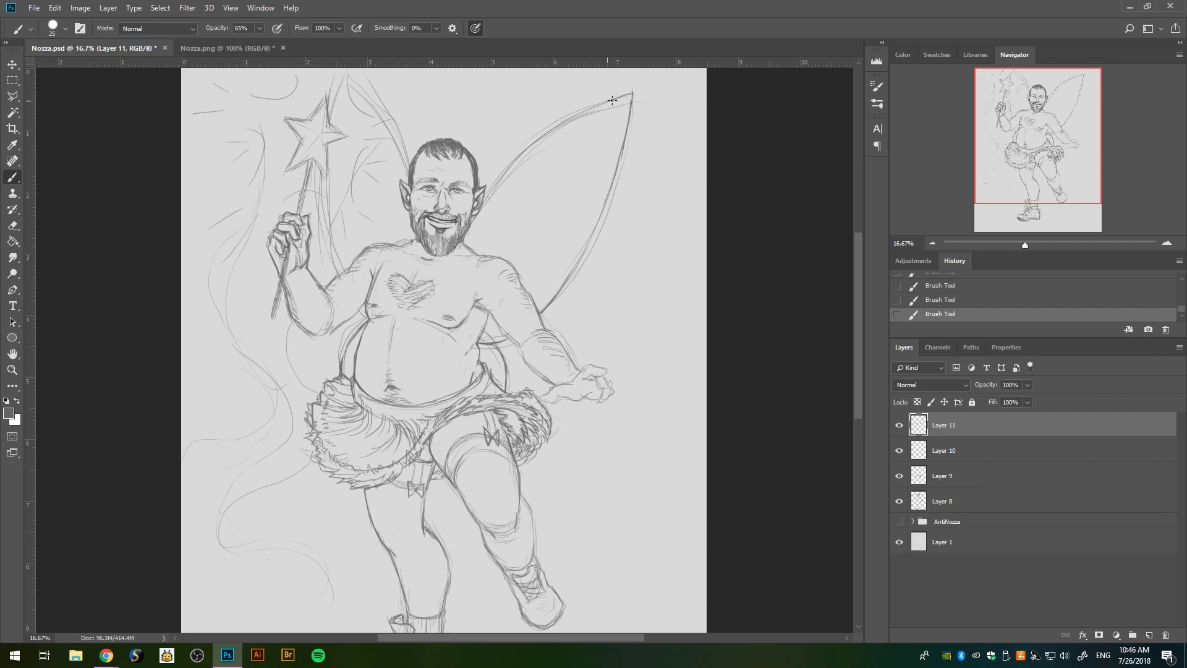
# - Redraw the left wing curve and sketch swirling vein lines in both wings
pyautogui.moveTo(347, 77); pyautogui.dragTo(422, 204)
pyautogui.moveTo(359, 109); pyautogui.dragTo(354, 298)
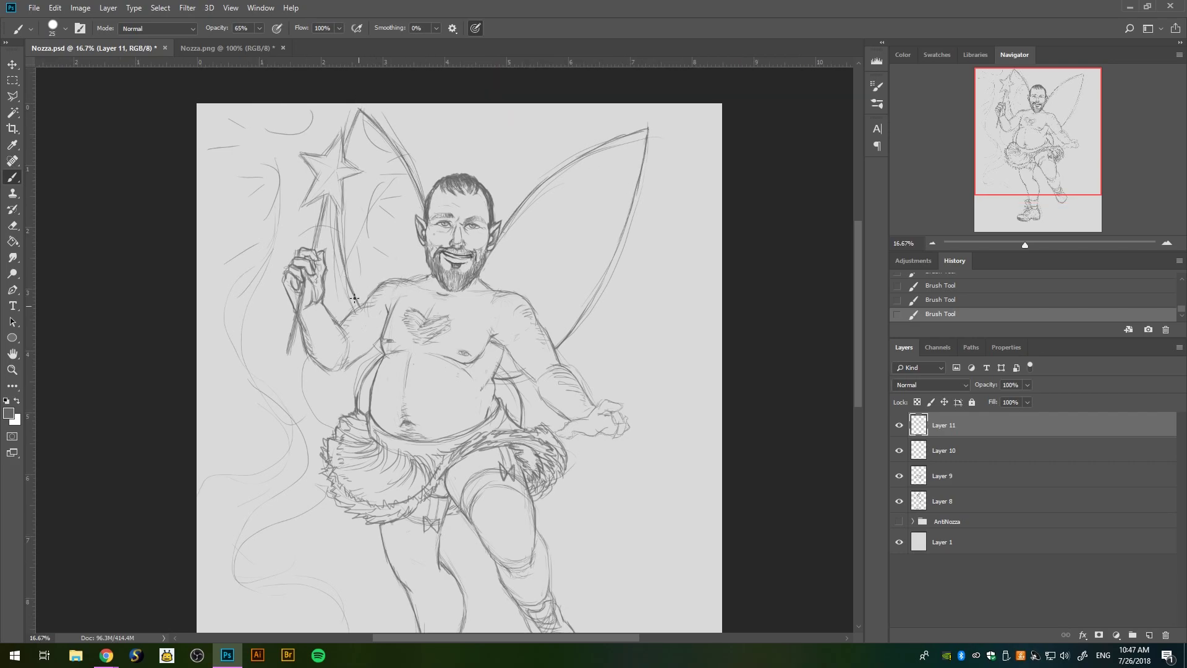
pyautogui.moveTo(502, 281)
pyautogui.mouseDown()
pyautogui.moveTo(597, 168)
pyautogui.moveTo(564, 273)
pyautogui.mouseUp()
pyautogui.moveTo(632, 155); pyautogui.dragTo(609, 204)
pyautogui.moveTo(511, 294); pyautogui.dragTo(516, 283)
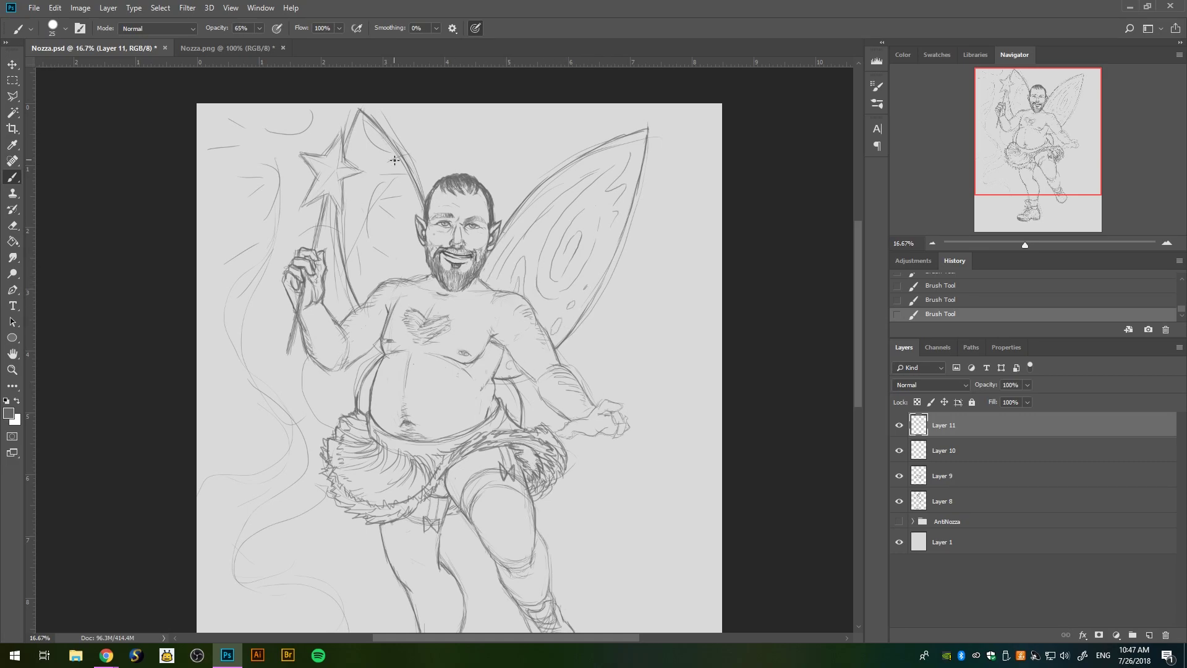
pyautogui.moveTo(371, 154)
pyautogui.mouseDown()
pyautogui.moveTo(382, 262)
pyautogui.moveTo(366, 258)
pyautogui.mouseUp()
pyautogui.scroll(2, 445, 282)
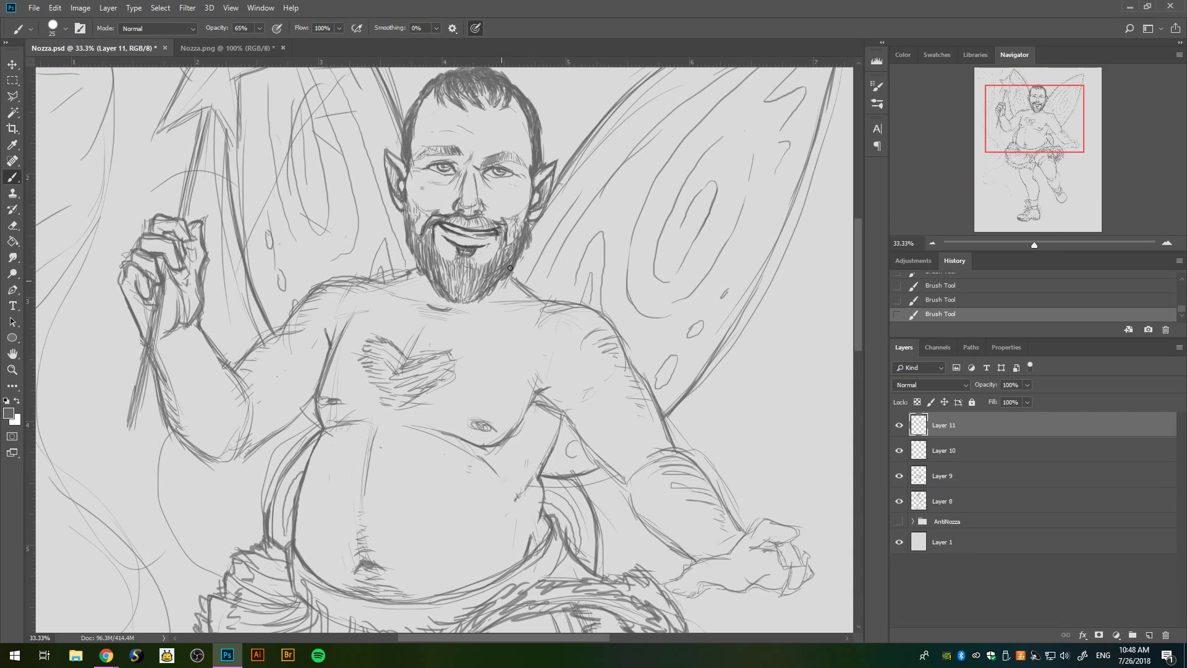
# - Create Layer 12 below Layer 8 and shade the beard and chest heart dark grey
pyautogui.hotkey('ctrl', 'shift', 'alt', 'n')
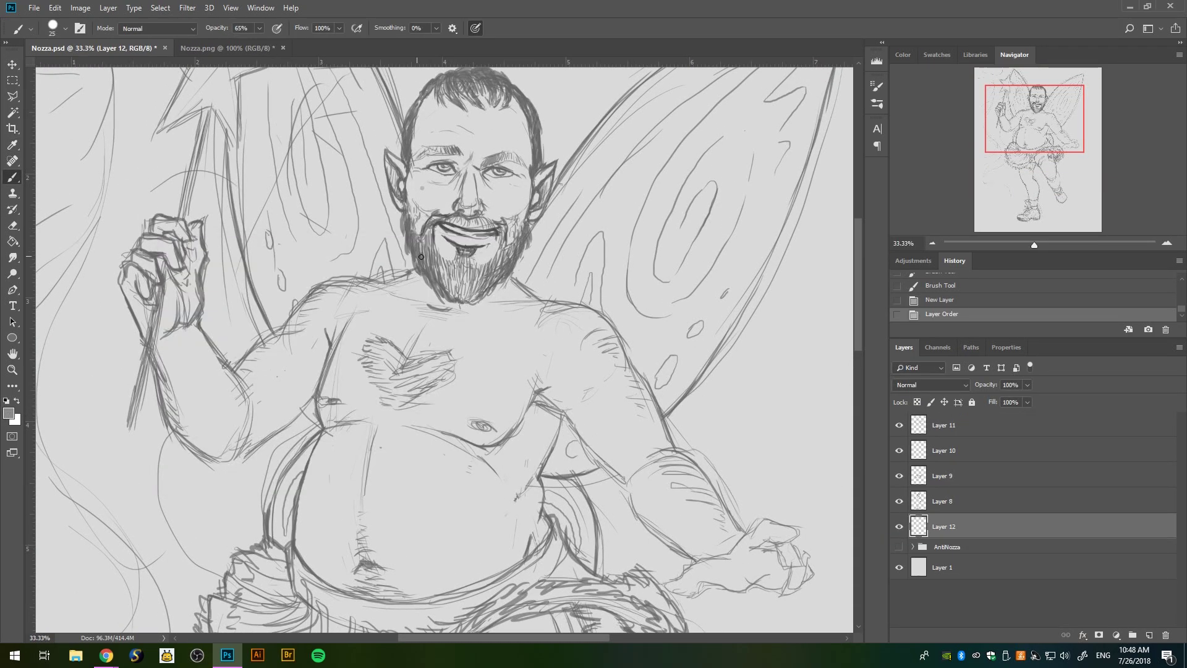
pyautogui.moveTo(427, 235)
pyautogui.mouseDown()
pyautogui.moveTo(464, 291)
pyautogui.moveTo(460, 224)
pyautogui.moveTo(470, 238)
pyautogui.mouseUp()
pyautogui.moveTo(533, 197); pyautogui.dragTo(520, 238)
pyautogui.moveTo(411, 183); pyautogui.dragTo(405, 226)
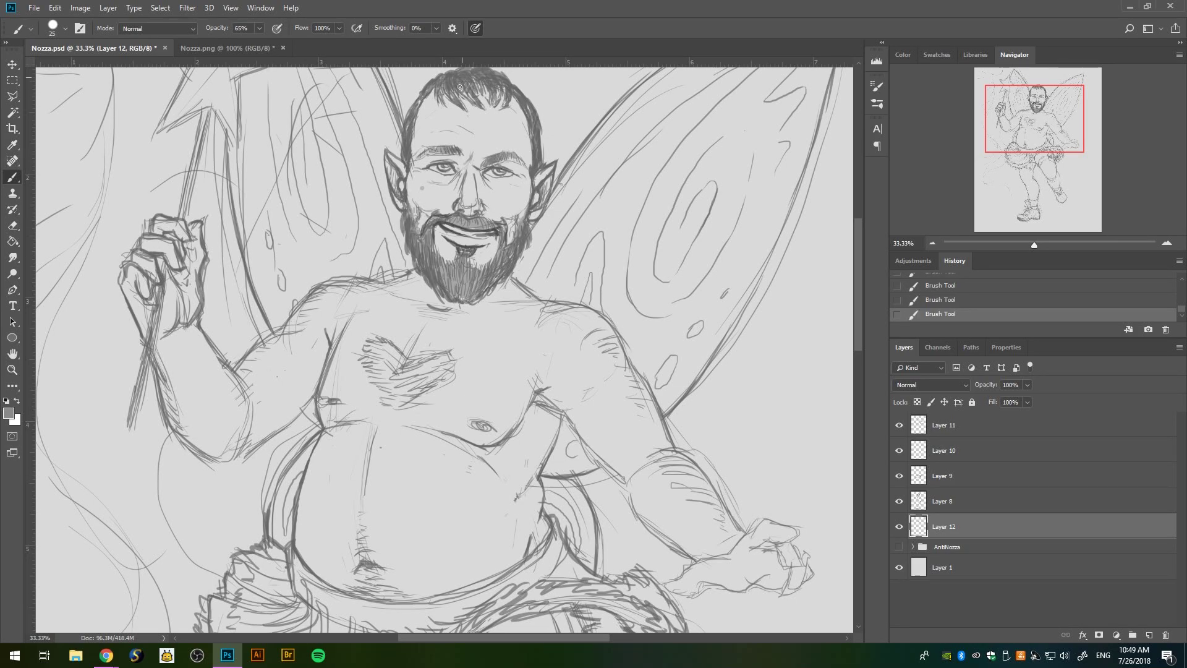
pyautogui.moveTo(368, 346); pyautogui.dragTo(445, 371)
# - At 26% opacity, lightly shade the shoulders, both arms, belly and chest heart
pyautogui.press('2')
pyautogui.press('6')
pyautogui.moveTo(594, 334); pyautogui.dragTo(634, 393)
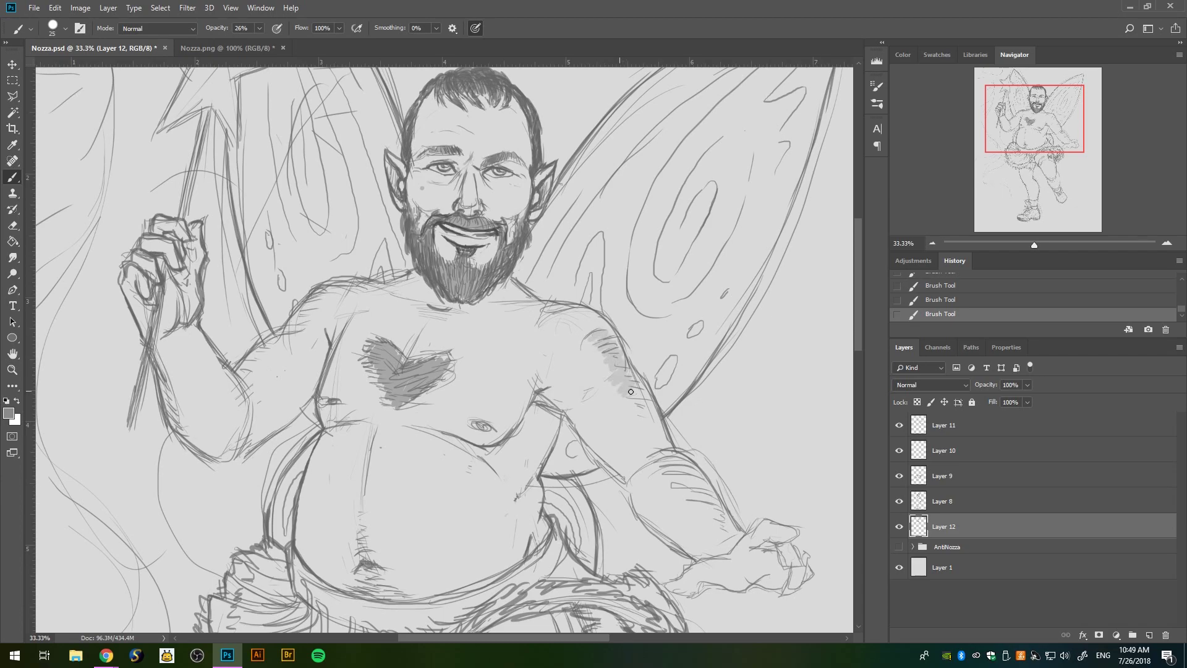
pyautogui.moveTo(662, 461); pyautogui.dragTo(720, 520)
pyautogui.moveTo(174, 371); pyautogui.dragTo(180, 436)
pyautogui.moveTo(322, 294); pyautogui.dragTo(244, 368)
pyautogui.moveTo(362, 495)
pyautogui.mouseDown()
pyautogui.moveTo(384, 582)
pyautogui.moveTo(343, 592)
pyautogui.mouseUp()
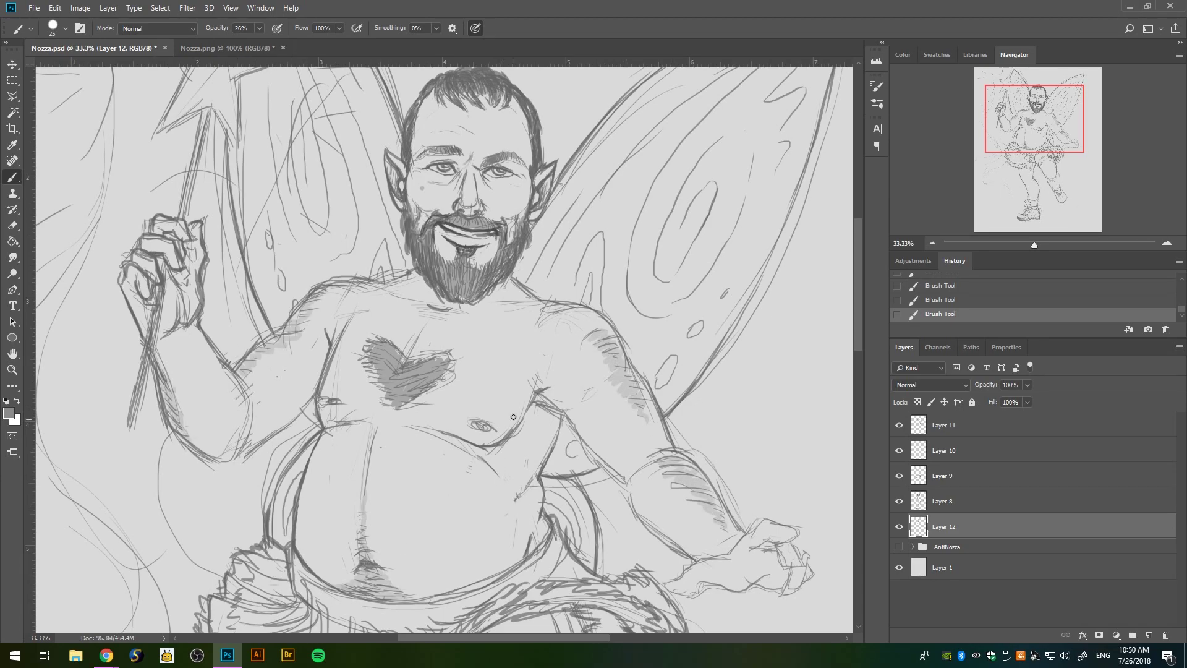
pyautogui.moveTo(382, 337); pyautogui.dragTo(455, 383)
pyautogui.scroll(-3, 432, 371)
pyautogui.hotkey('ctrl', '-')
pyautogui.hotkey('ctrl', '-')
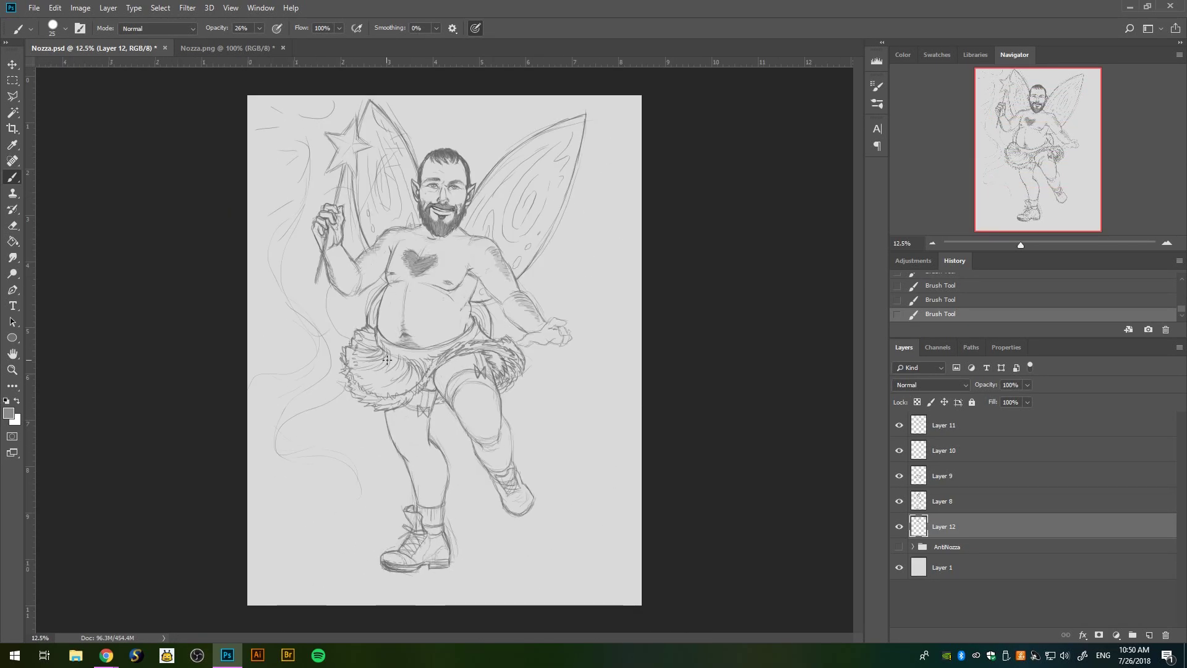
# - With a larger brush, shade the tutu, waistband, thighs and both boots in grey
pyautogui.press(']')
pyautogui.press(']')
pyautogui.press(']')
pyautogui.moveTo(364, 347)
pyautogui.mouseDown()
pyautogui.moveTo(425, 354)
pyautogui.moveTo(483, 326)
pyautogui.mouseUp()
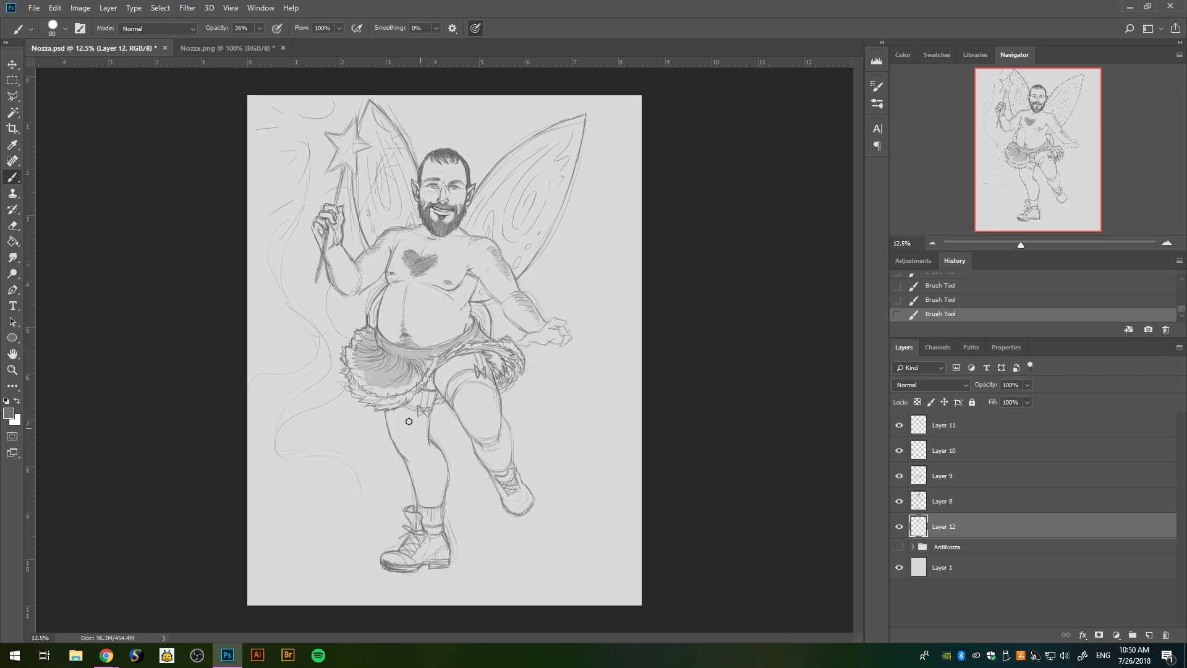
pyautogui.moveTo(378, 334); pyautogui.dragTo(424, 358)
pyautogui.moveTo(412, 358)
pyautogui.mouseDown()
pyautogui.moveTo(480, 326)
pyautogui.moveTo(467, 333)
pyautogui.mouseUp()
pyautogui.moveTo(378, 358); pyautogui.dragTo(425, 375)
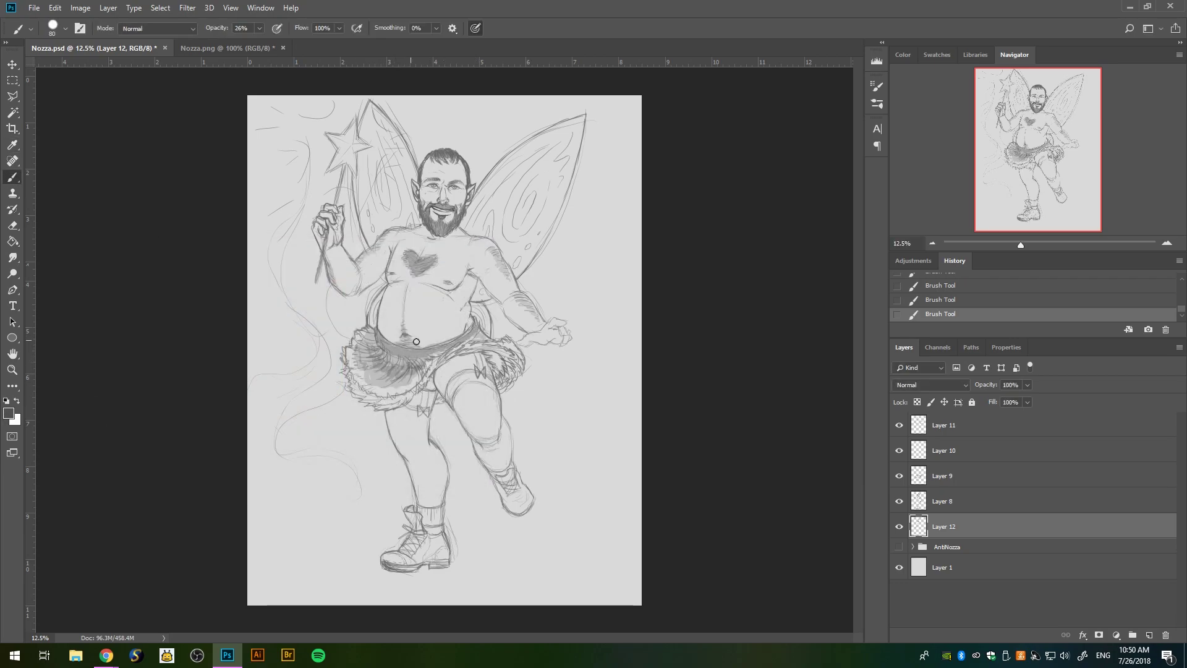
pyautogui.moveTo(401, 416)
pyautogui.mouseDown()
pyautogui.moveTo(426, 421)
pyautogui.moveTo(491, 377)
pyautogui.mouseUp()
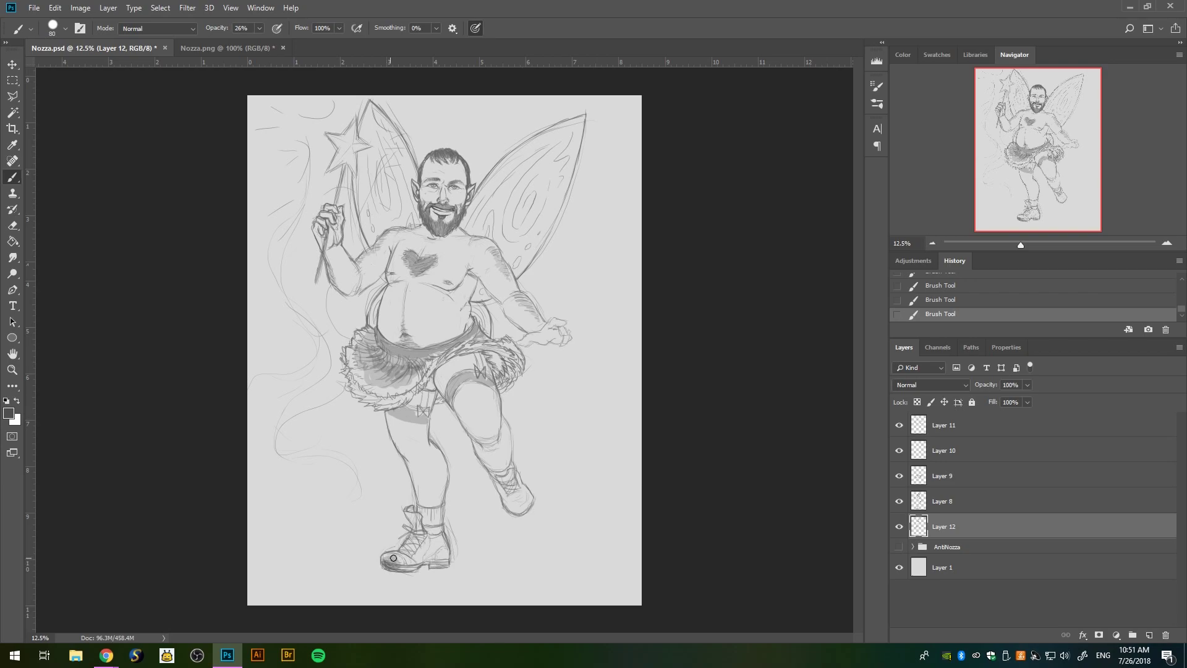
pyautogui.moveTo(386, 563)
pyautogui.mouseDown()
pyautogui.moveTo(427, 542)
pyautogui.moveTo(406, 564)
pyautogui.mouseUp()
pyautogui.moveTo(513, 480)
pyautogui.mouseDown()
pyautogui.moveTo(502, 506)
pyautogui.moveTo(525, 512)
pyautogui.mouseUp()
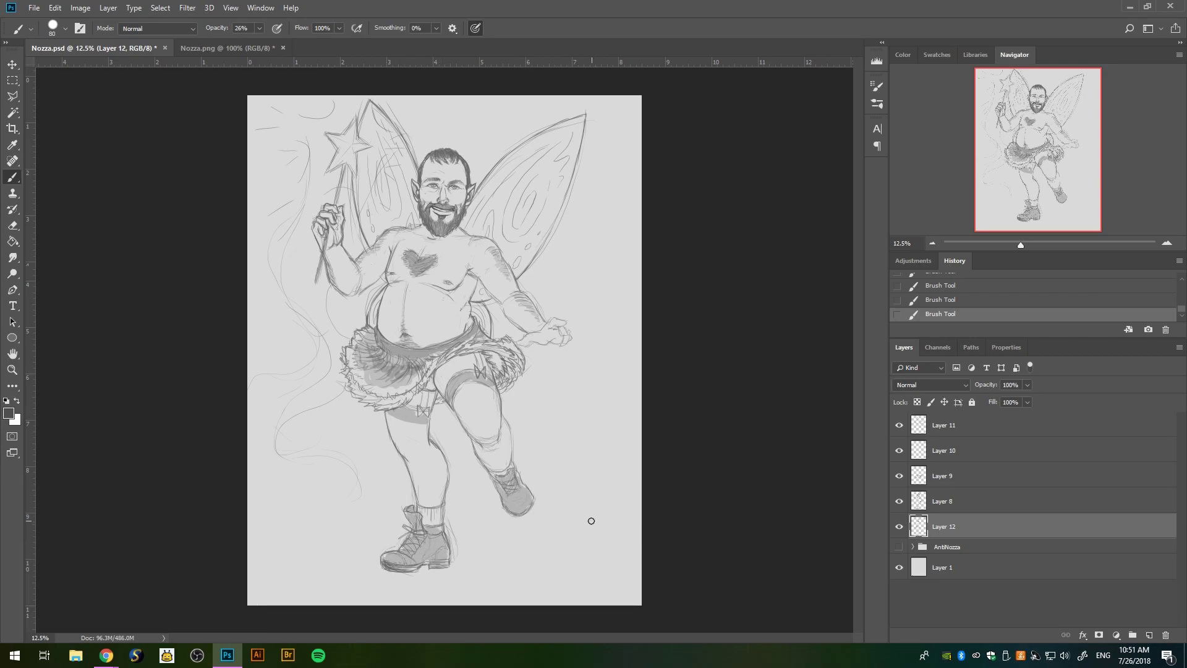
# - Paint white highlights over the left leg and right thigh
pyautogui.press('x')
pyautogui.moveTo(396, 420); pyautogui.dragTo(430, 501)
pyautogui.moveTo(461, 390); pyautogui.dragTo(504, 461)
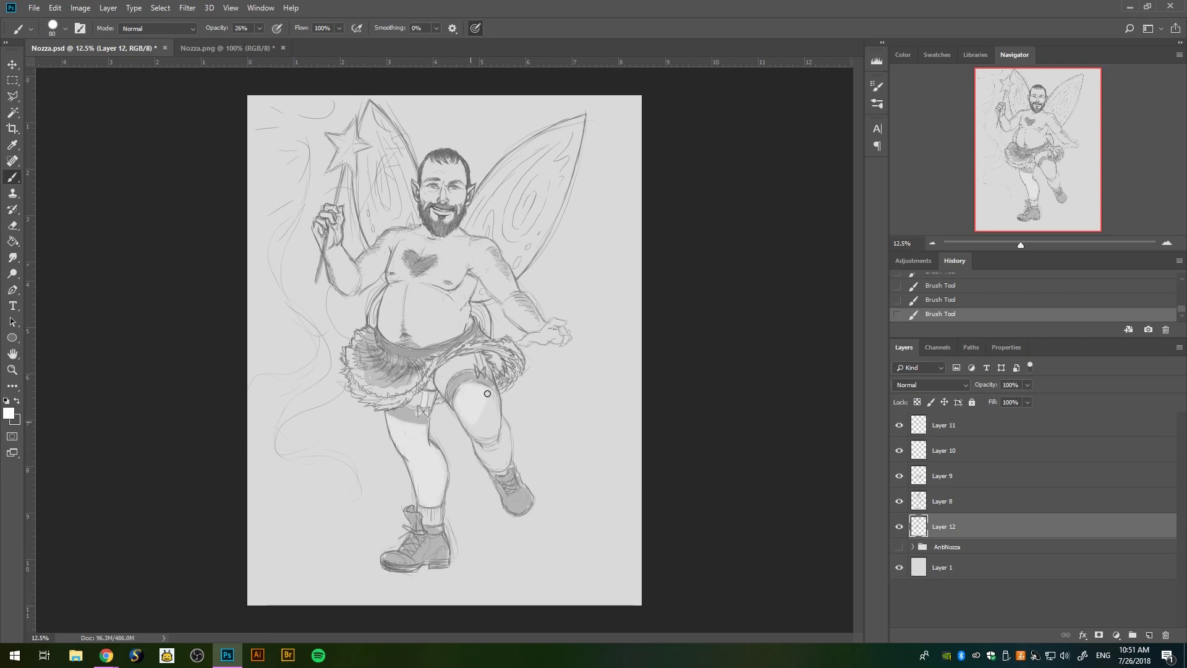
# - Choose pink and paint bows below the tutu and on the right thigh
pyautogui.click(10, 416)
pyautogui.press('Return')
pyautogui.moveTo(427, 380); pyautogui.dragTo(482, 370)
pyautogui.press('x')
pyautogui.moveTo(421, 511); pyautogui.dragTo(440, 522)
# - Paint white socks, ankle bands and a white star over the wand tip
pyautogui.press('0')
pyautogui.moveTo(492, 473); pyautogui.dragTo(508, 468)
pyautogui.moveTo(331, 167)
pyautogui.mouseDown()
pyautogui.moveTo(346, 136)
pyautogui.moveTo(365, 145)
pyautogui.moveTo(386, 220)
pyautogui.mouseUp()
# - Highlight both wings and the right wing's swirls in white at 56% opacity
pyautogui.press('5')
pyautogui.press('6')
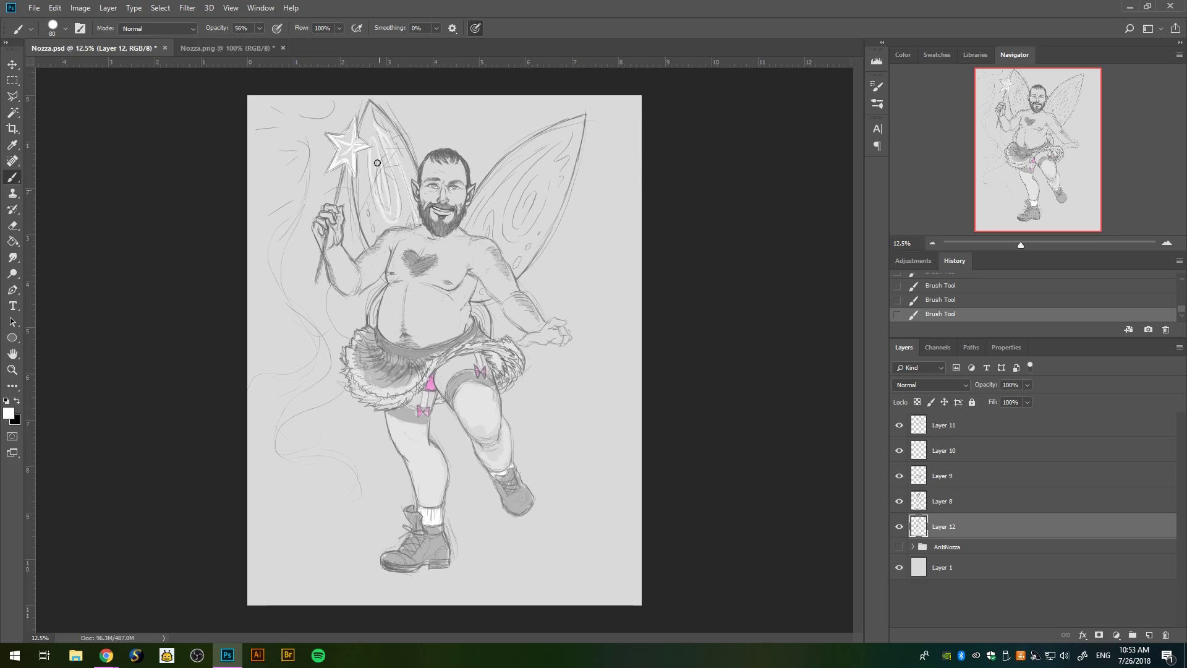
pyautogui.moveTo(374, 106)
pyautogui.mouseDown()
pyautogui.moveTo(396, 170)
pyautogui.moveTo(355, 247)
pyautogui.mouseUp()
pyautogui.moveTo(541, 231)
pyautogui.mouseDown()
pyautogui.moveTo(507, 145)
pyautogui.moveTo(573, 176)
pyautogui.mouseUp()
pyautogui.moveTo(489, 238)
pyautogui.mouseDown()
pyautogui.moveTo(532, 143)
pyautogui.moveTo(531, 263)
pyautogui.mouseUp()
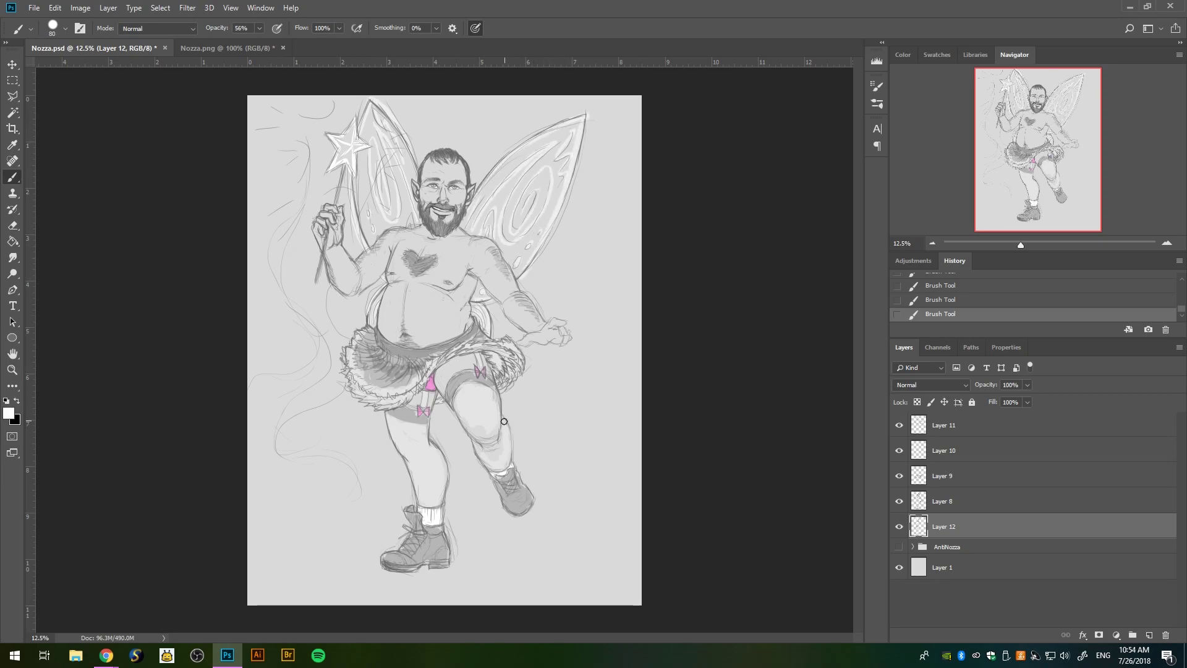
# - Add white swirls, rays around the wand and sparkles across the left background
pyautogui.moveTo(256, 129); pyautogui.dragTo(291, 102)
pyautogui.moveTo(303, 115); pyautogui.dragTo(337, 102)
pyautogui.moveTo(254, 182); pyautogui.dragTo(300, 159)
pyautogui.moveTo(306, 136); pyautogui.dragTo(273, 309)
pyautogui.moveTo(334, 333); pyautogui.dragTo(251, 377)
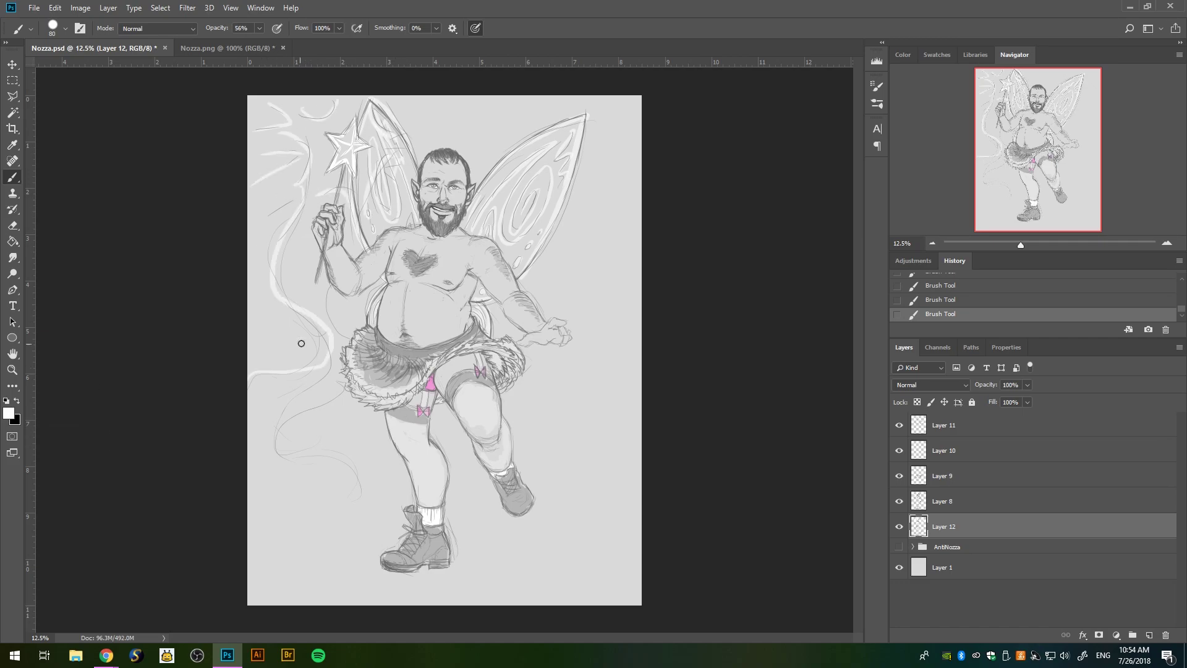
pyautogui.moveTo(347, 284); pyautogui.dragTo(362, 492)
pyautogui.moveTo(315, 241); pyautogui.dragTo(269, 322)
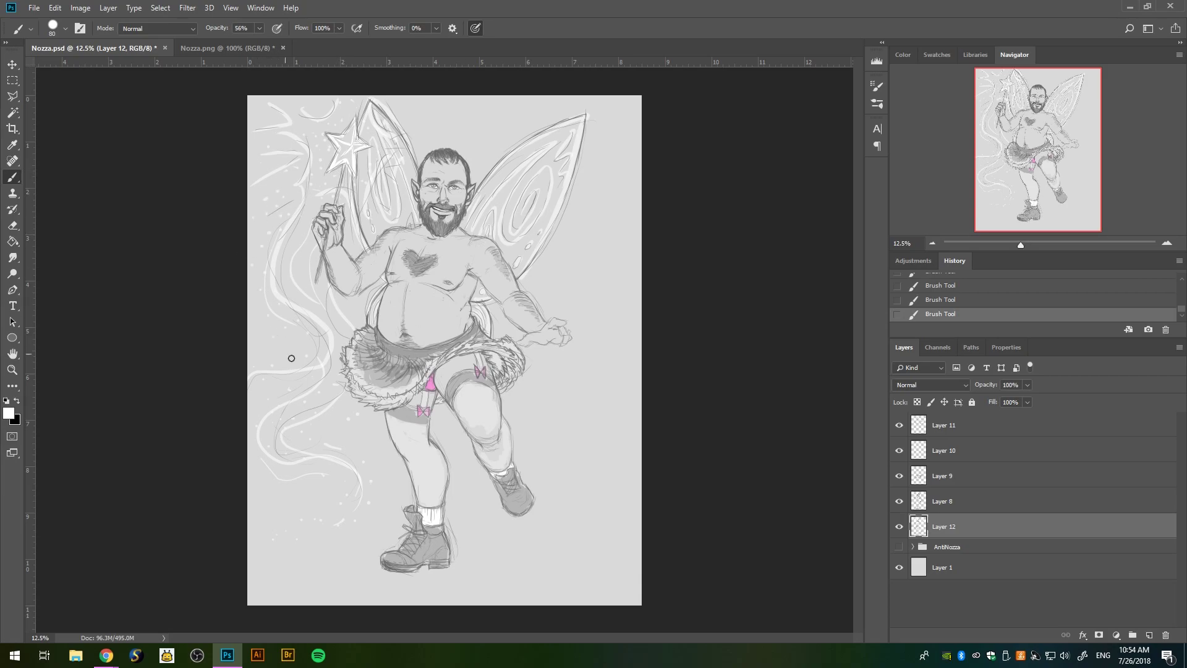
# - On Layer 8 with a 45 px brush, refine the finger lines and darken the waistband
pyautogui.hotkey('alt', 'Tab')
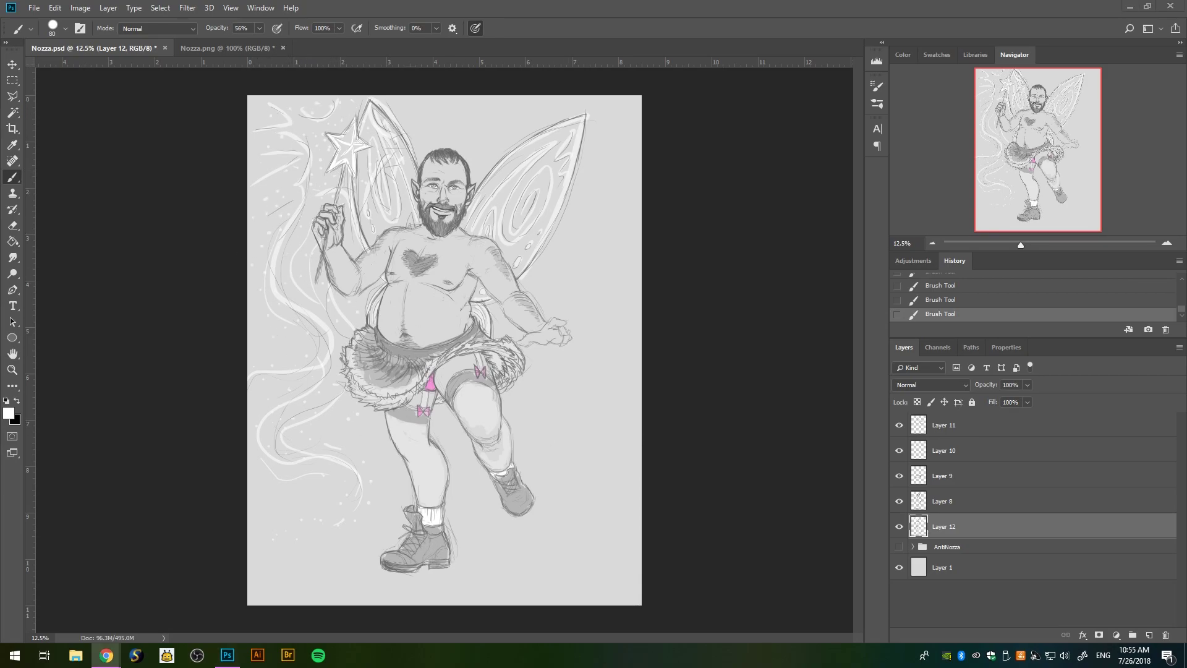
pyautogui.hotkey('alt', 'Tab')
pyautogui.rightClick(496, 261)
pyautogui.press('Escape')
pyautogui.hotkey('alt', ']')
pyautogui.hotkey('ctrl', '+')
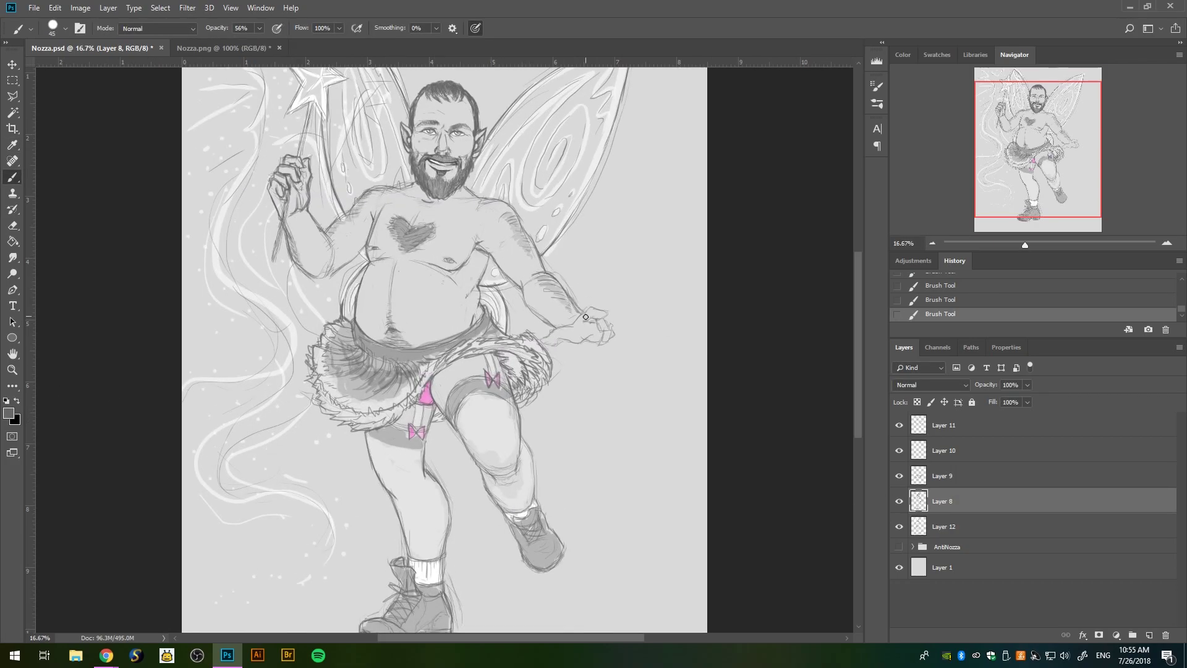
pyautogui.moveTo(584, 313); pyautogui.dragTo(561, 290)
pyautogui.moveTo(541, 340); pyautogui.dragTo(605, 345)
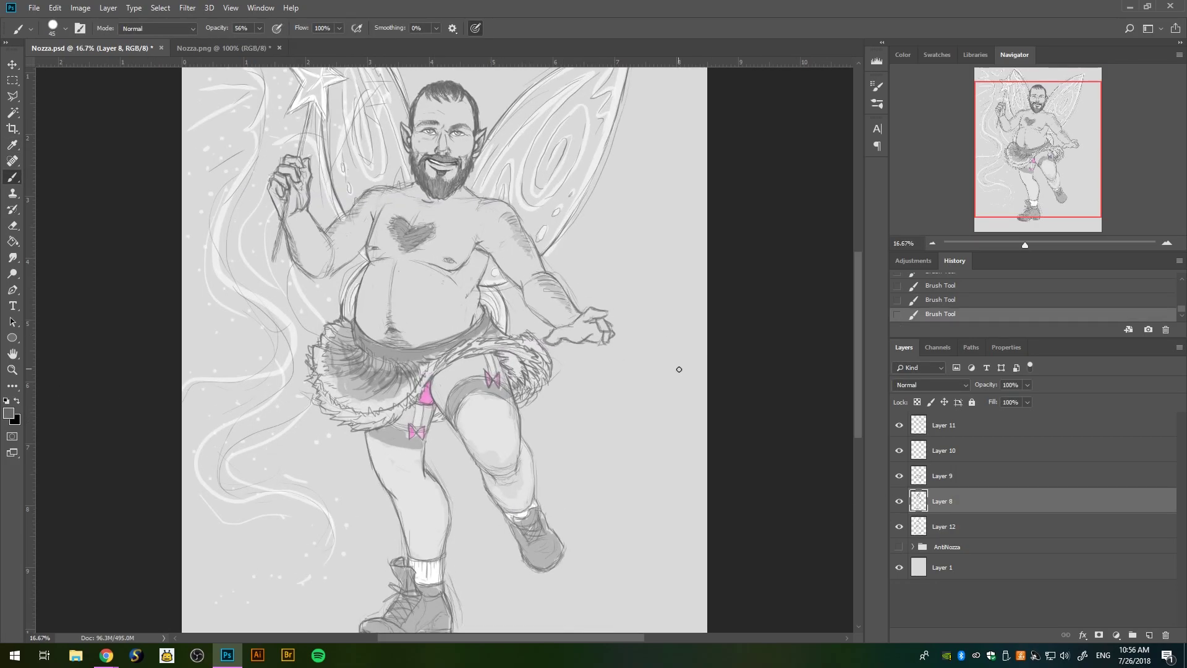
pyautogui.moveTo(360, 333); pyautogui.dragTo(396, 348)
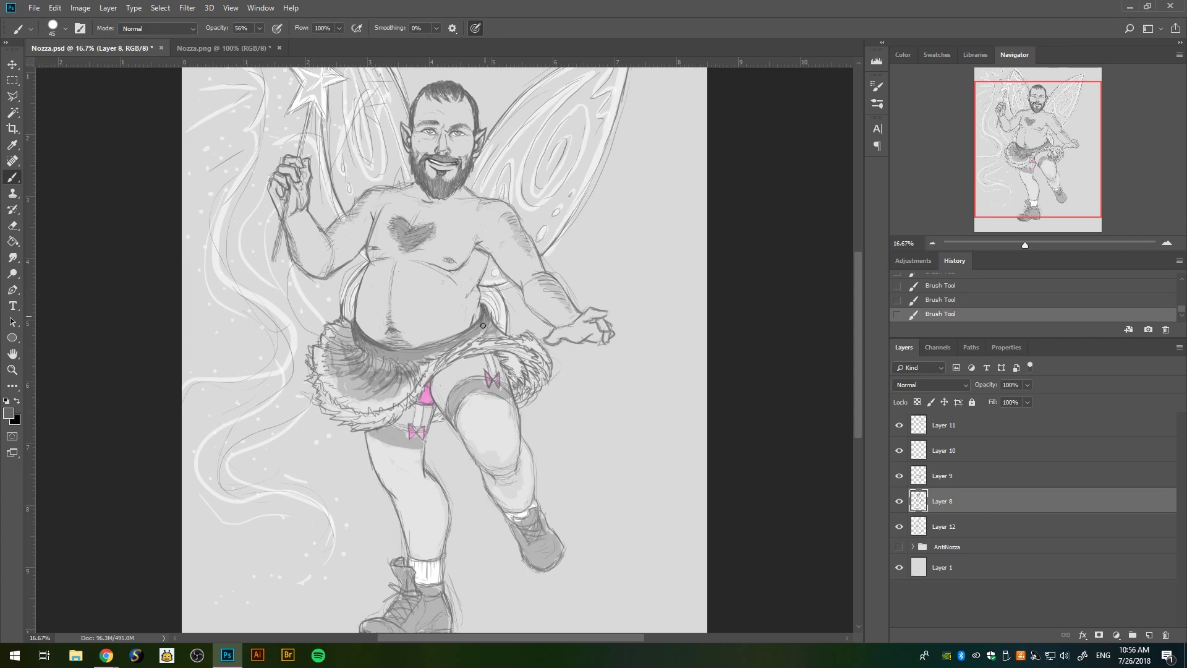
pyautogui.moveTo(483, 326); pyautogui.dragTo(489, 329)
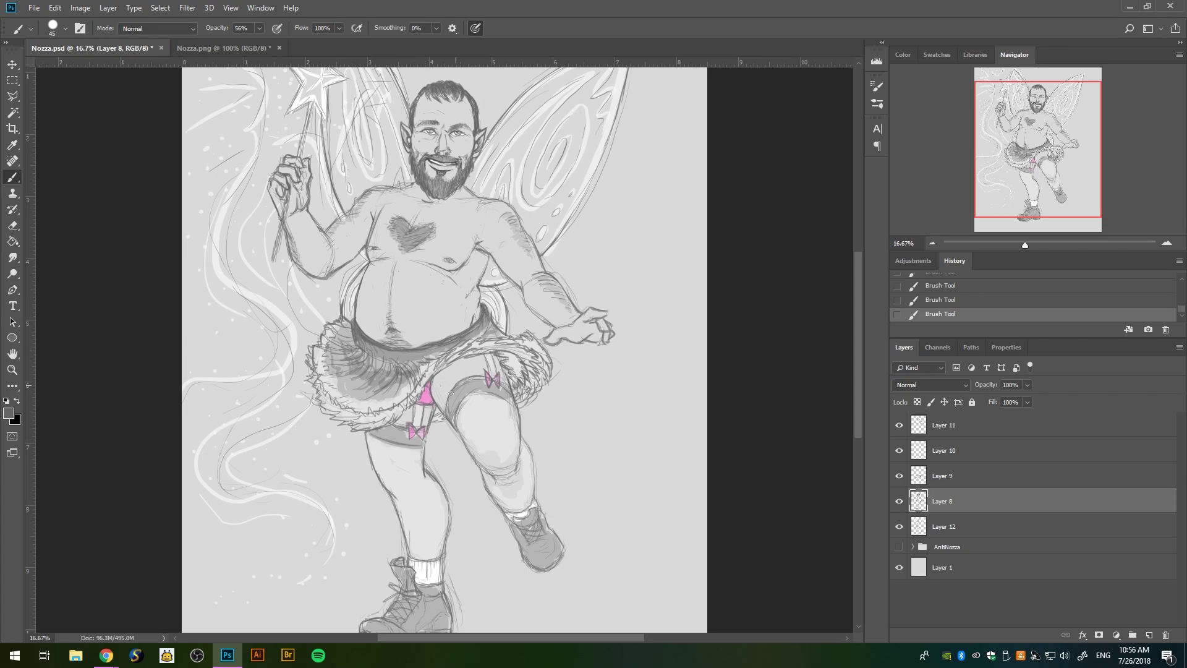
# - Zoom out, pick a new paint colour and create a new layer for the glow
pyautogui.scroll(-2, 433, 396)
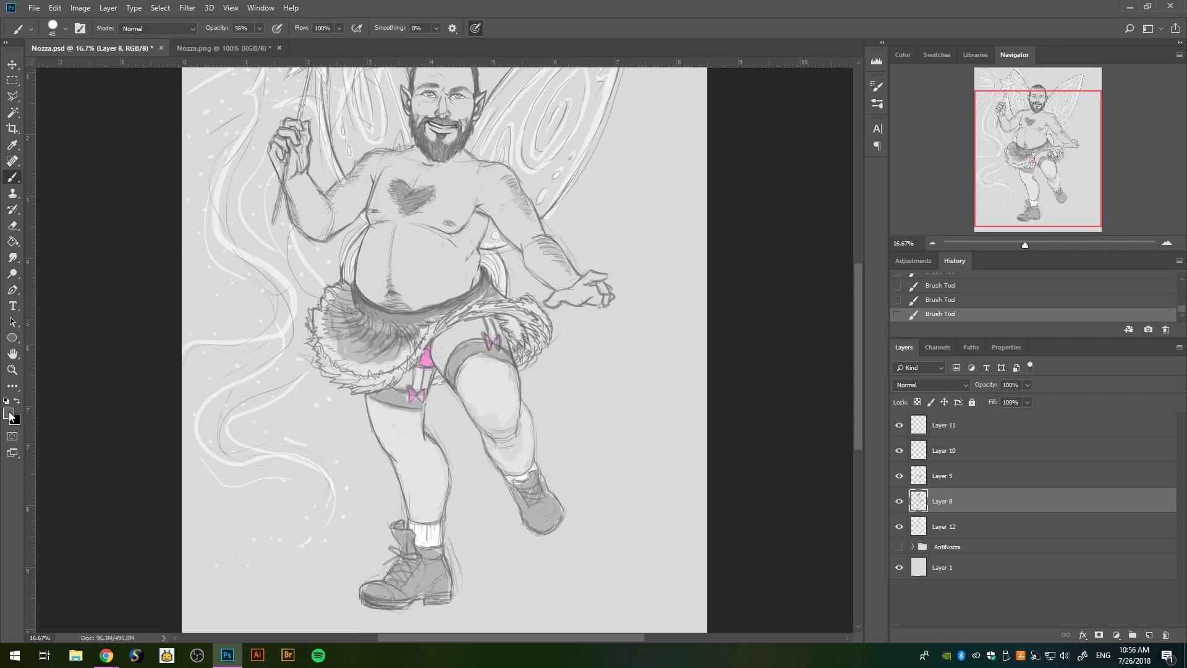
pyautogui.hotkey('ctrl', '-')
pyautogui.click(9, 413)
pyautogui.click(455, 268)
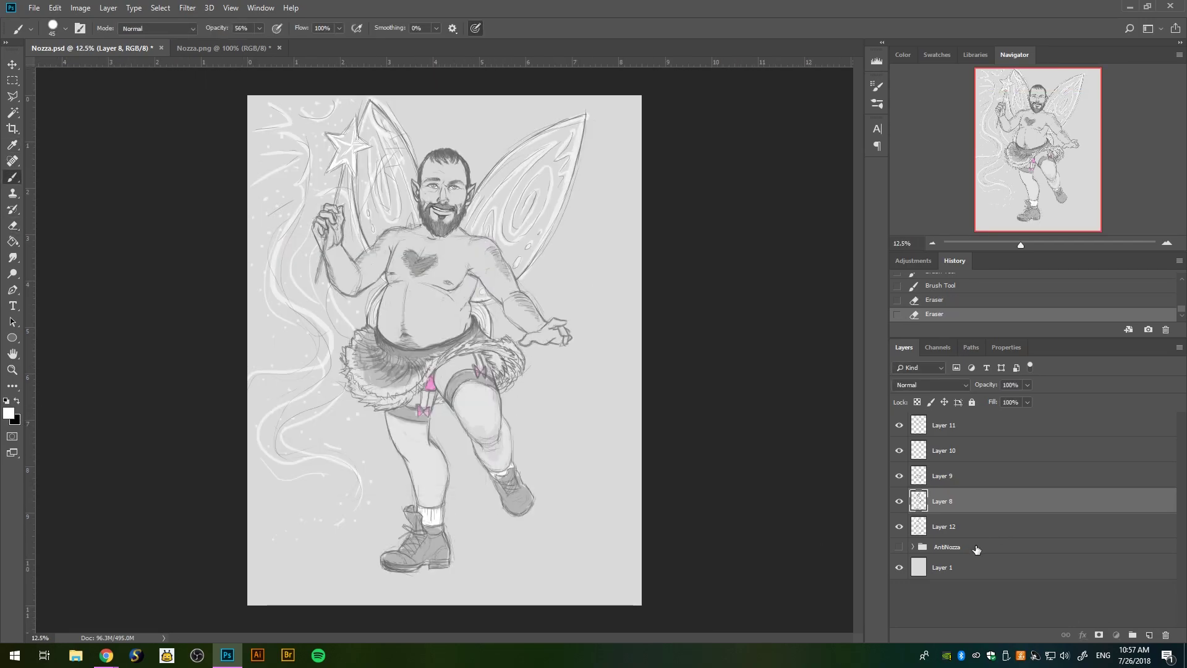
pyautogui.hotkey('ctrl', 'shift', 'alt', 'n')
# - Paint soft white patches under the feet at 19% and a glow around the figure at 35%
pyautogui.press('1')
pyautogui.press('9')
pyautogui.moveTo(363, 573); pyautogui.dragTo(379, 572)
pyautogui.moveTo(514, 556); pyautogui.dragTo(533, 556)
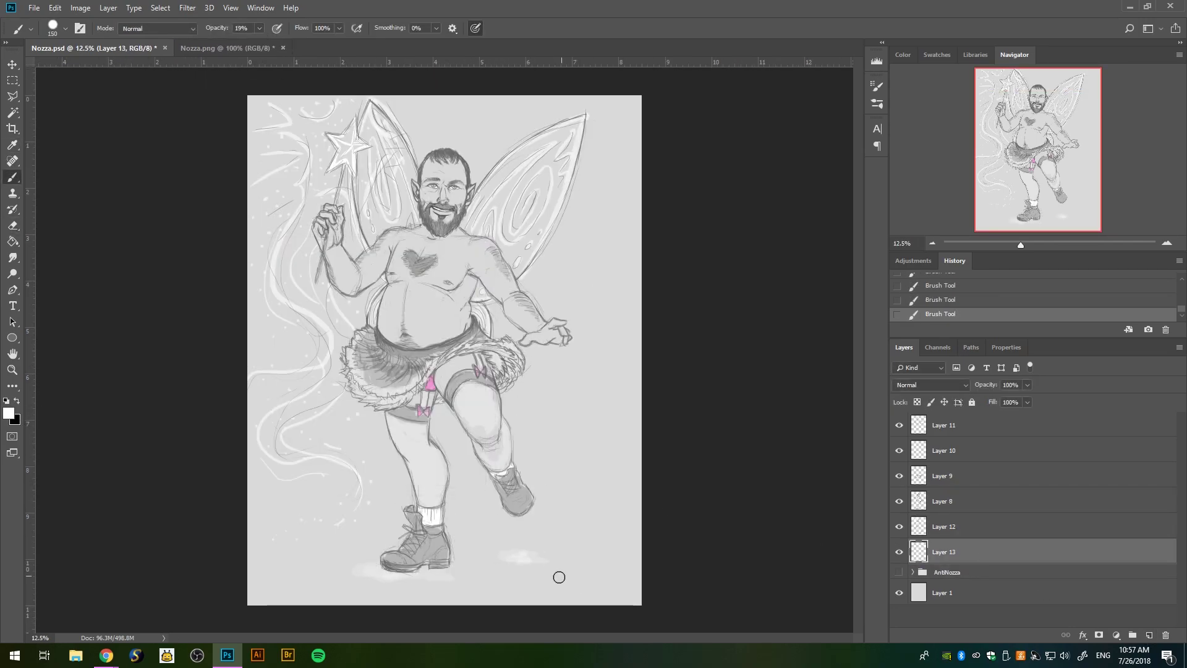
pyautogui.press('3')
pyautogui.press('5')
pyautogui.moveTo(380, 411); pyautogui.dragTo(405, 507)
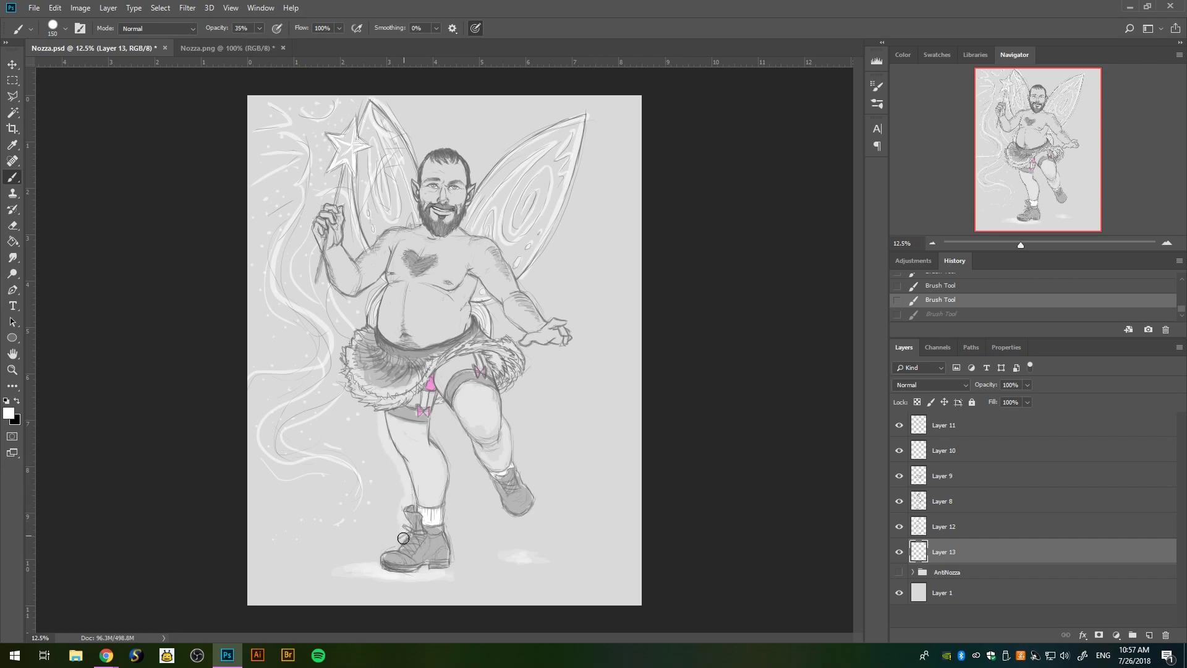
pyautogui.moveTo(433, 402)
pyautogui.mouseDown()
pyautogui.moveTo(518, 442)
pyautogui.moveTo(581, 156)
pyautogui.moveTo(334, 133)
pyautogui.moveTo(371, 414)
pyautogui.mouseUp()
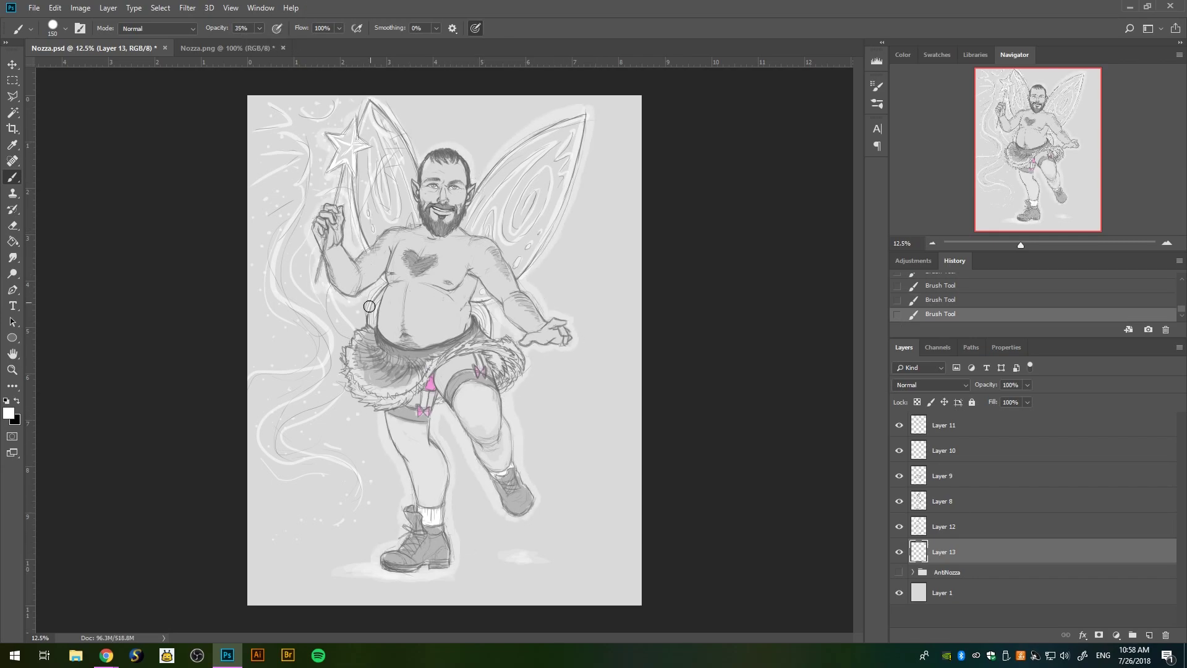
# - With a smaller black brush, sign the drawing with '18 near the hand
pyautogui.press('[')
pyautogui.press('[')
pyautogui.press('[')
pyautogui.press('x')
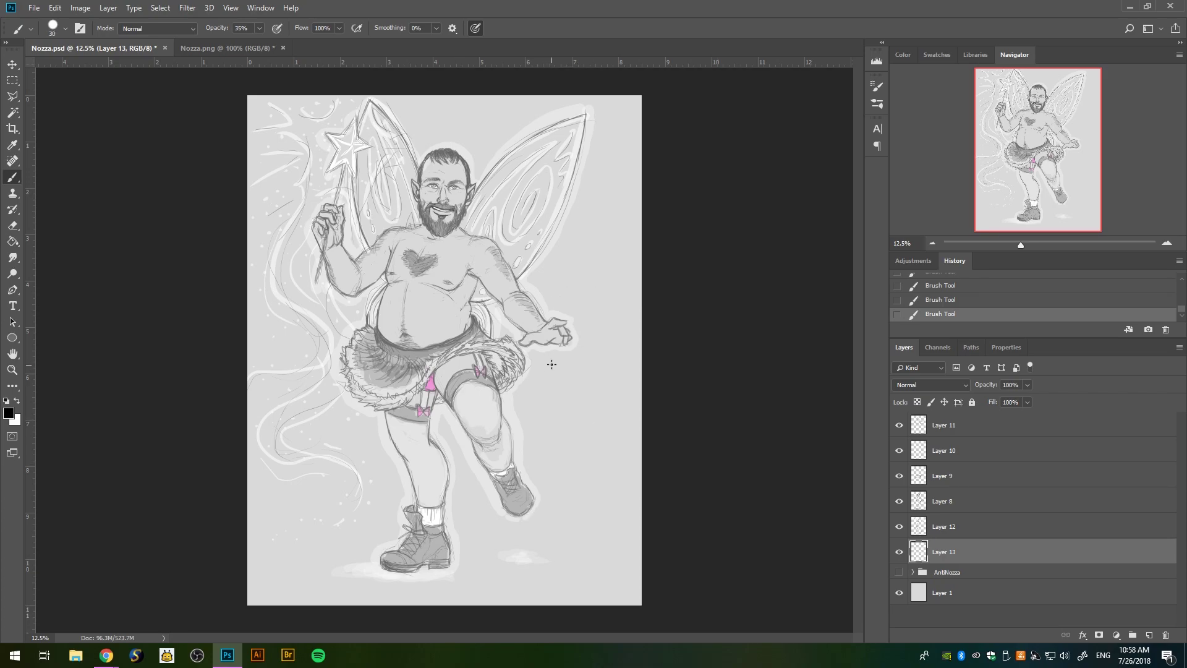
pyautogui.moveTo(552, 364)
pyautogui.mouseDown()
pyautogui.moveTo(559, 382)
pyautogui.moveTo(572, 378)
pyautogui.mouseUp()
# - Switch to the eraser and save the finished fairy drawing
pyautogui.press('e')
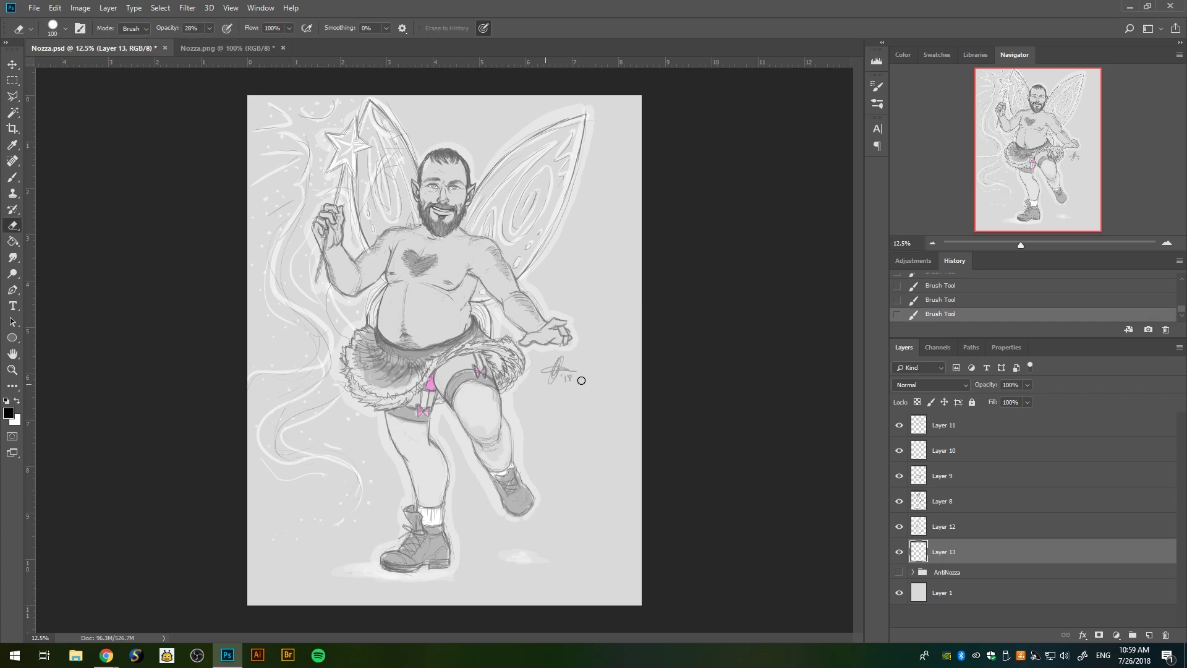
pyautogui.hotkey('ctrl', 's')
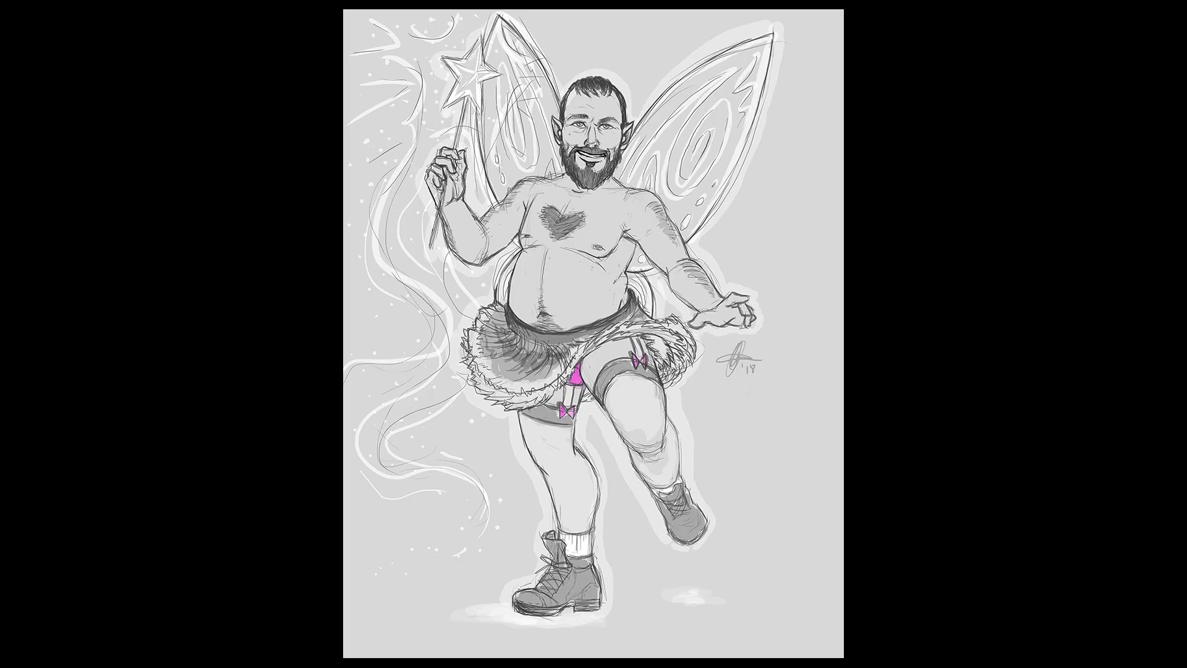